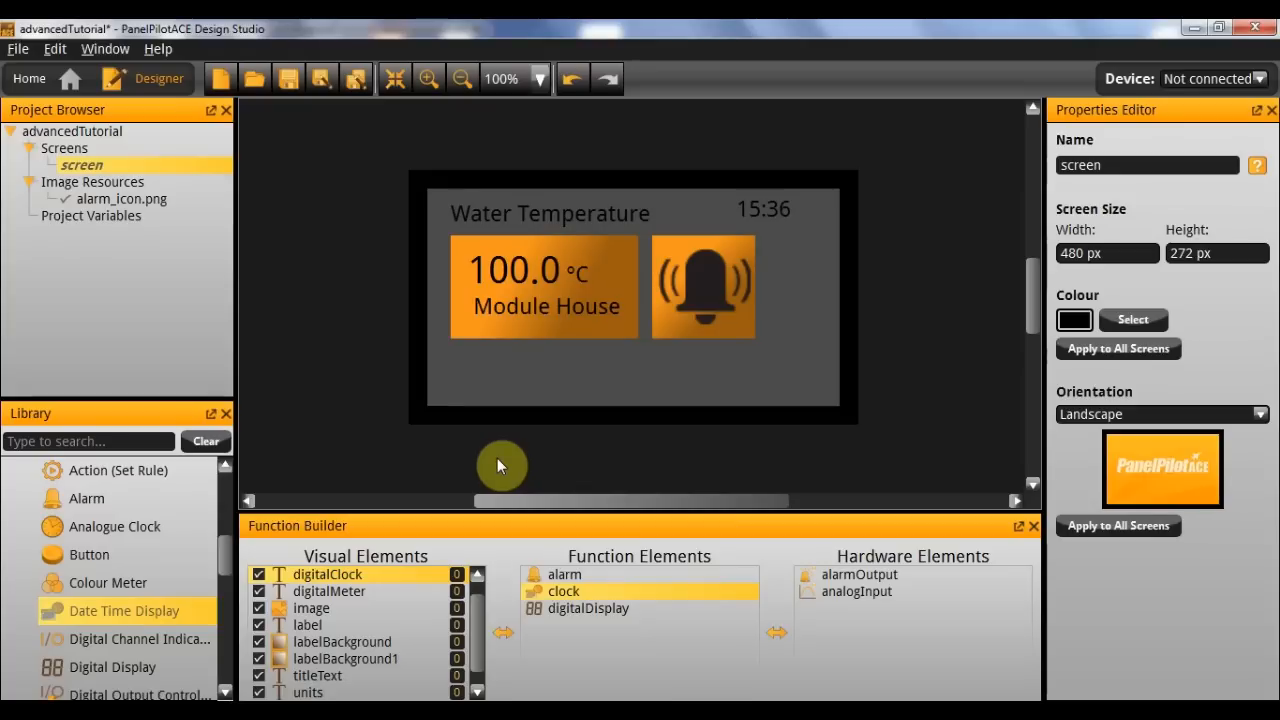
Step: Add a new screen to the project and name it Settings
right_click(114, 148)
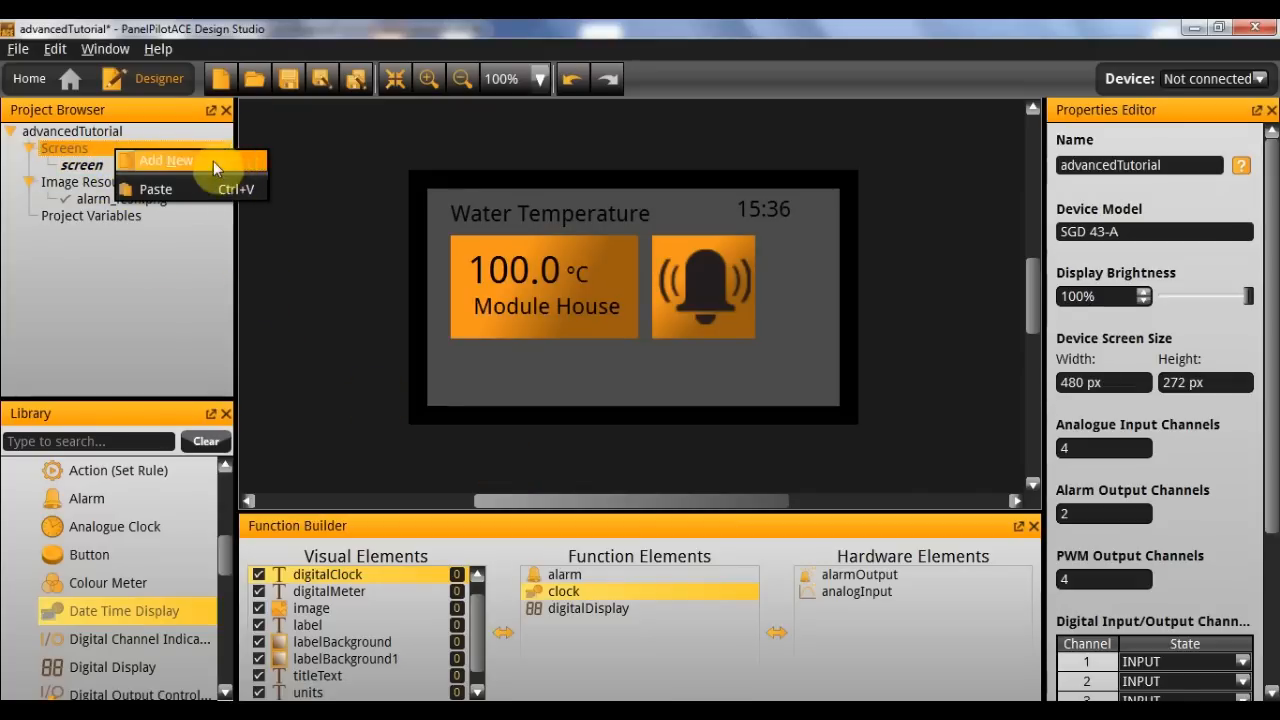
click(178, 159)
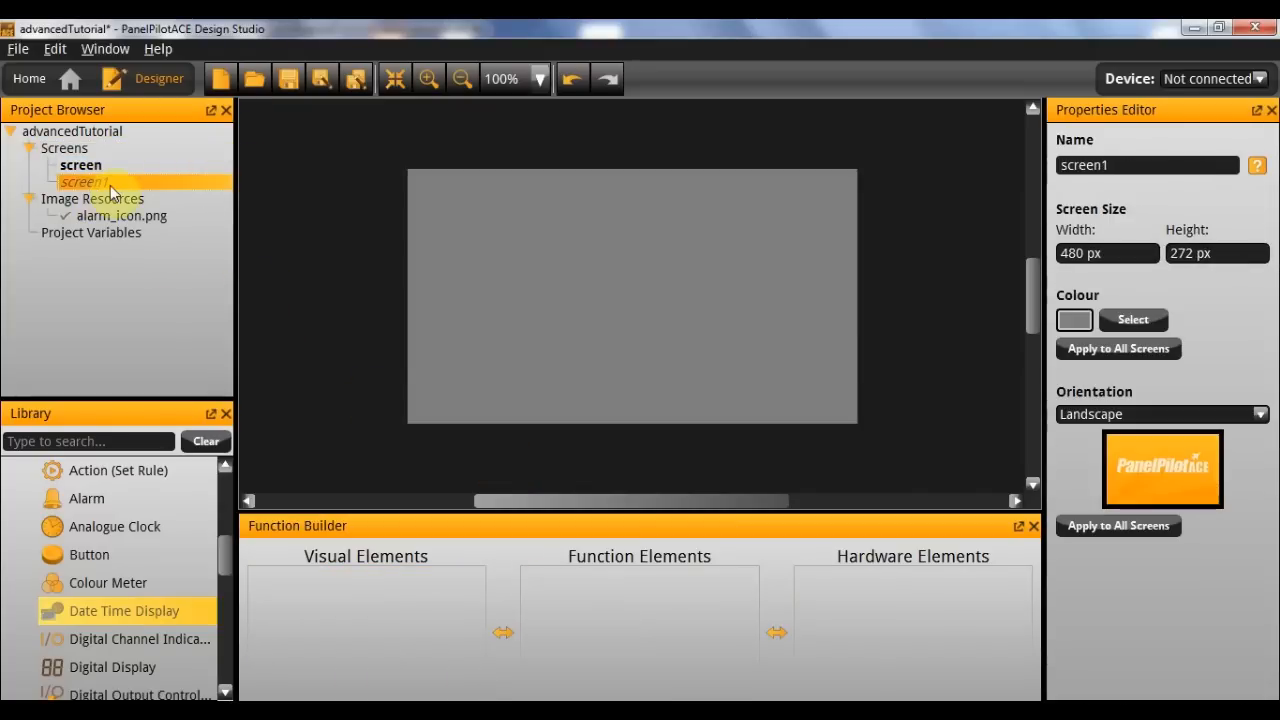
click(119, 180)
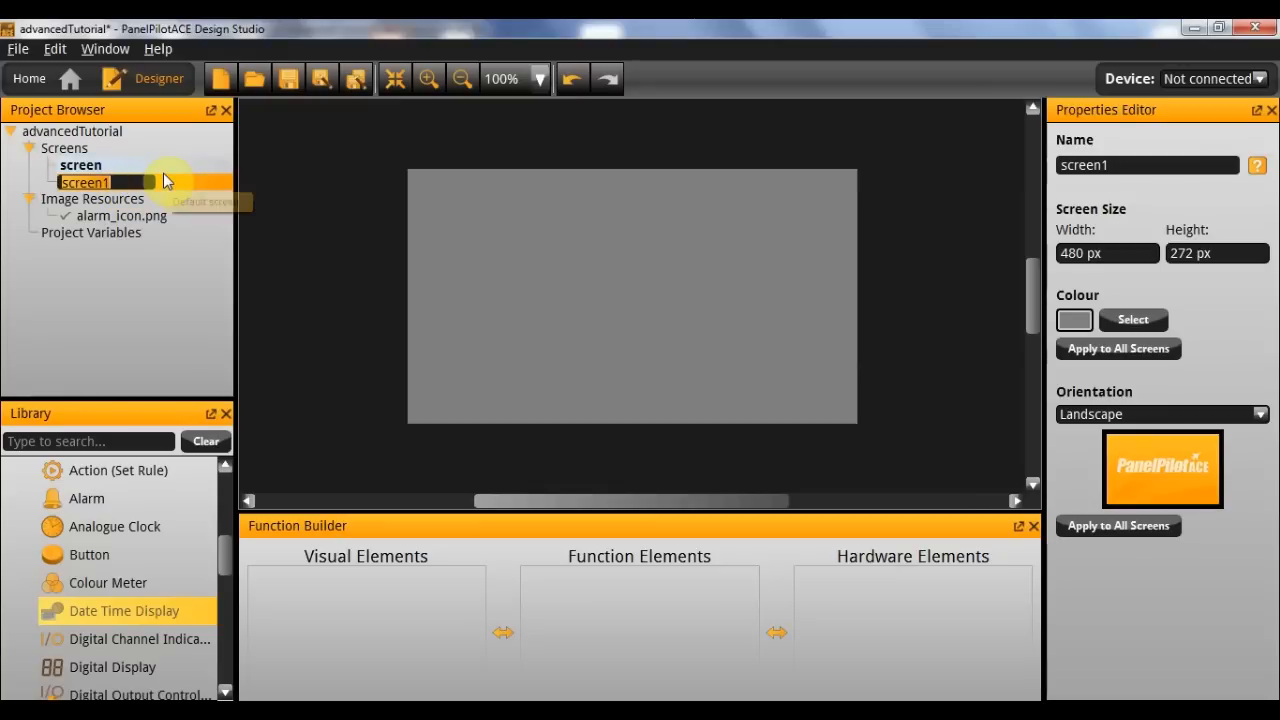
text(Settings)
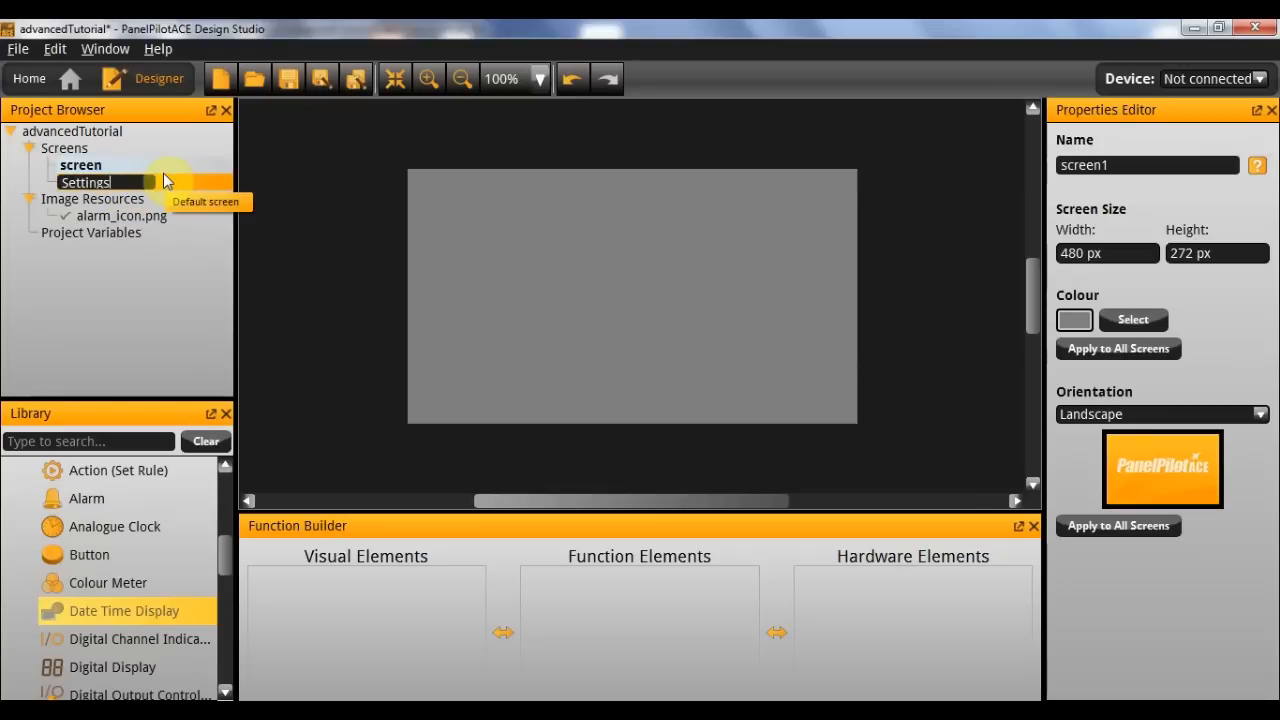
key(Return)
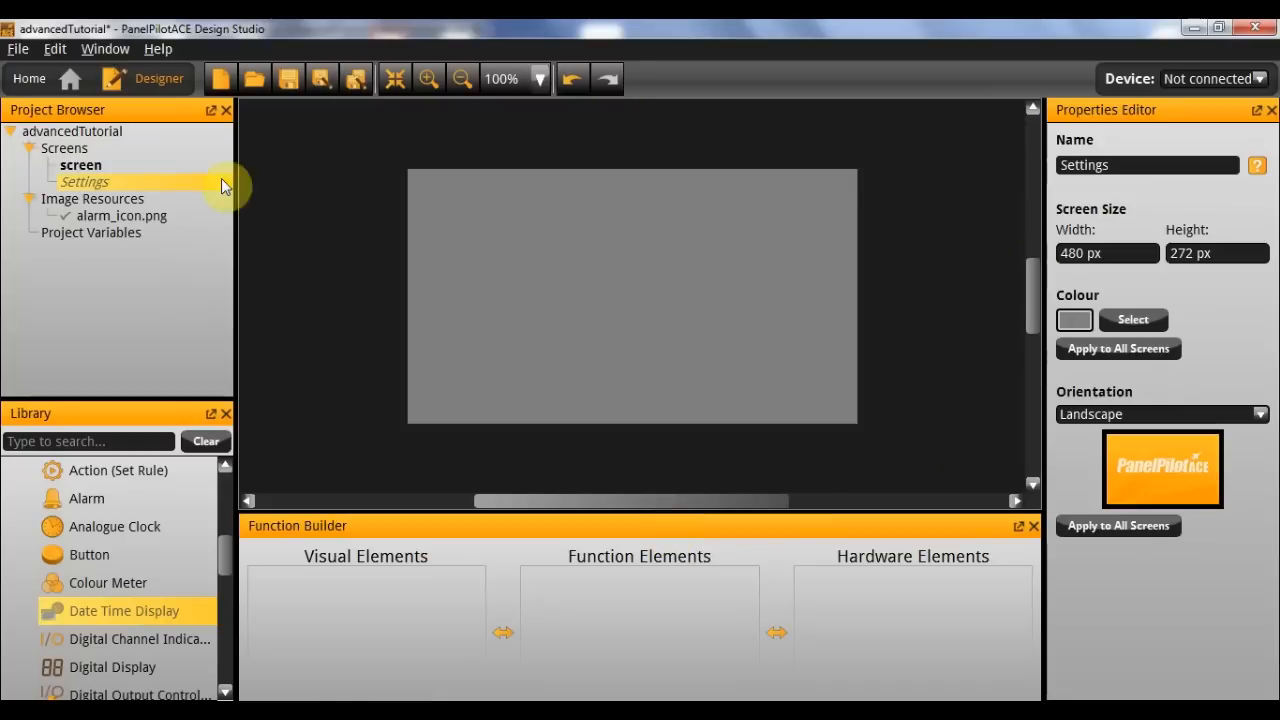
Step: Copy the grey background rectangle from the main screen onto the Settings screen
click(88, 168)
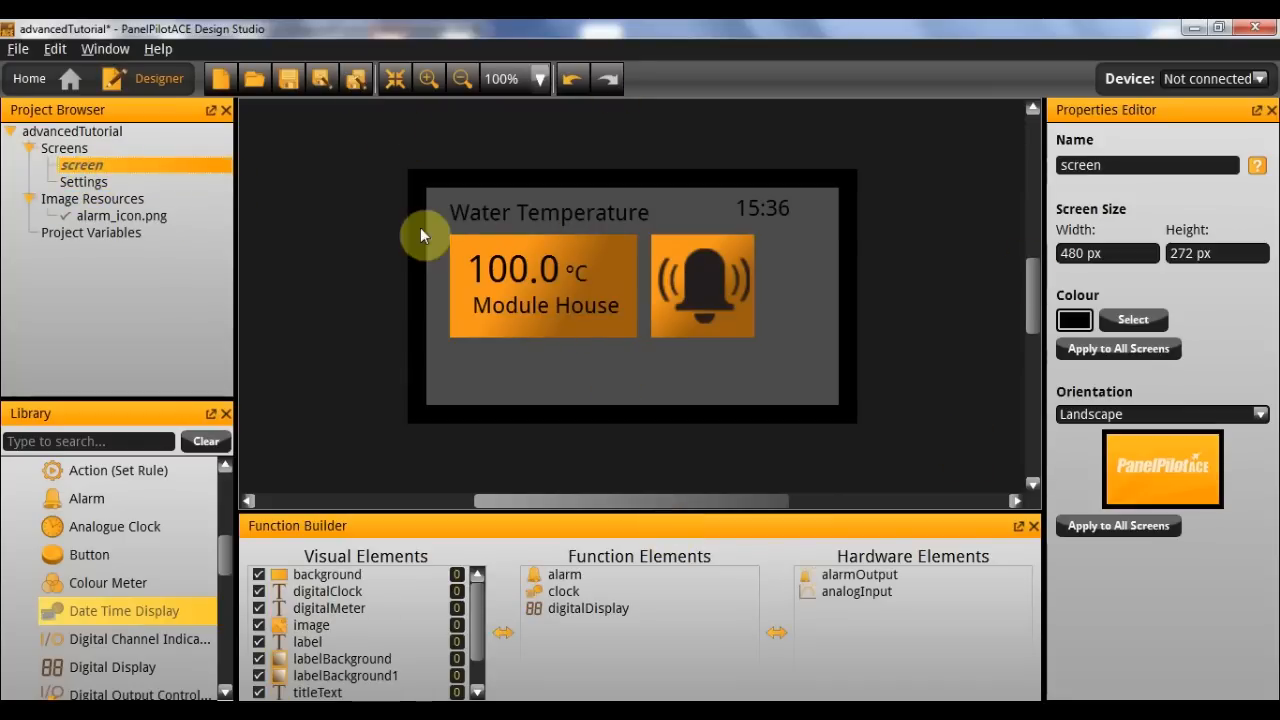
click(535, 403)
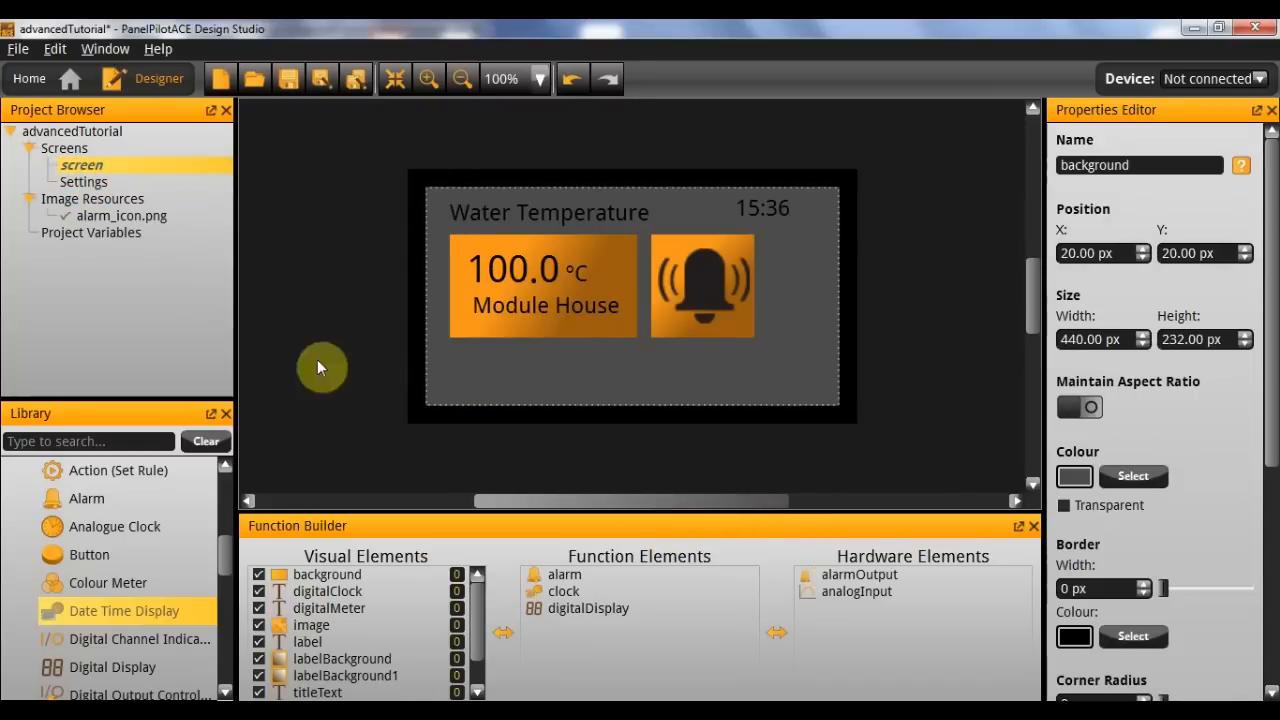
click(128, 182)
click(695, 326)
click(575, 438)
Step: Set the Settings screen's colour to black
click(1130, 320)
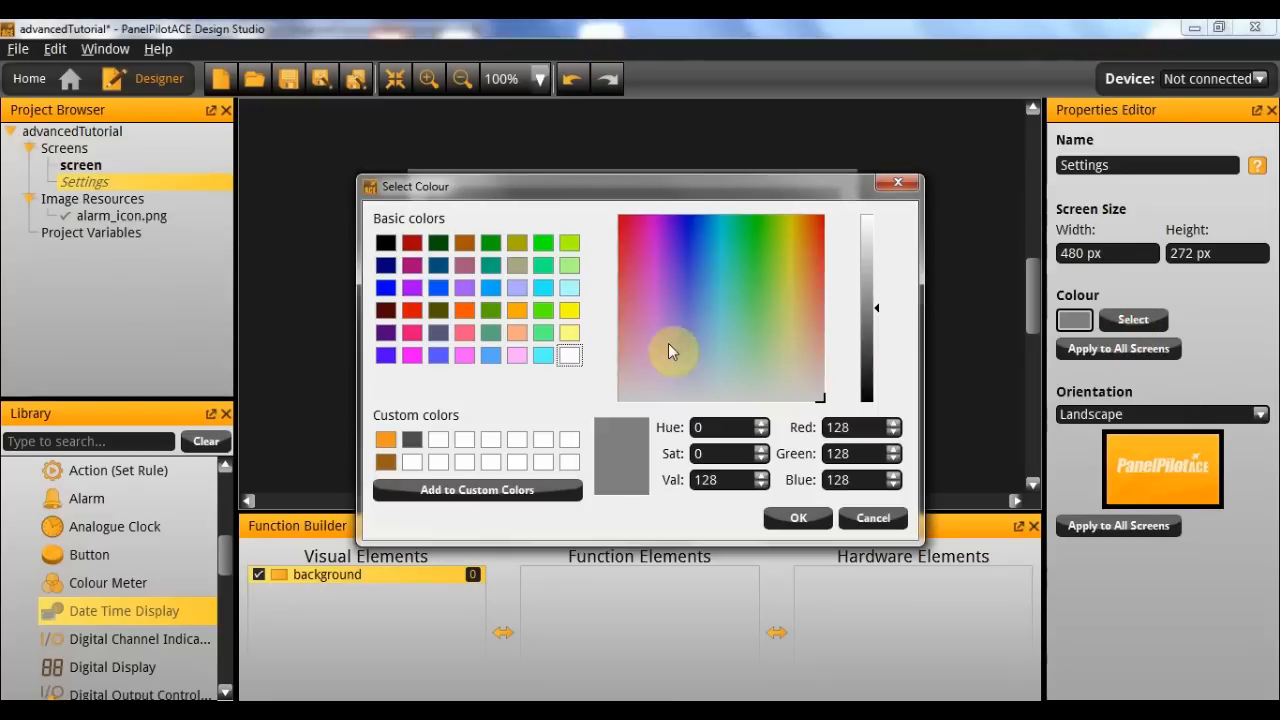
click(385, 242)
click(790, 517)
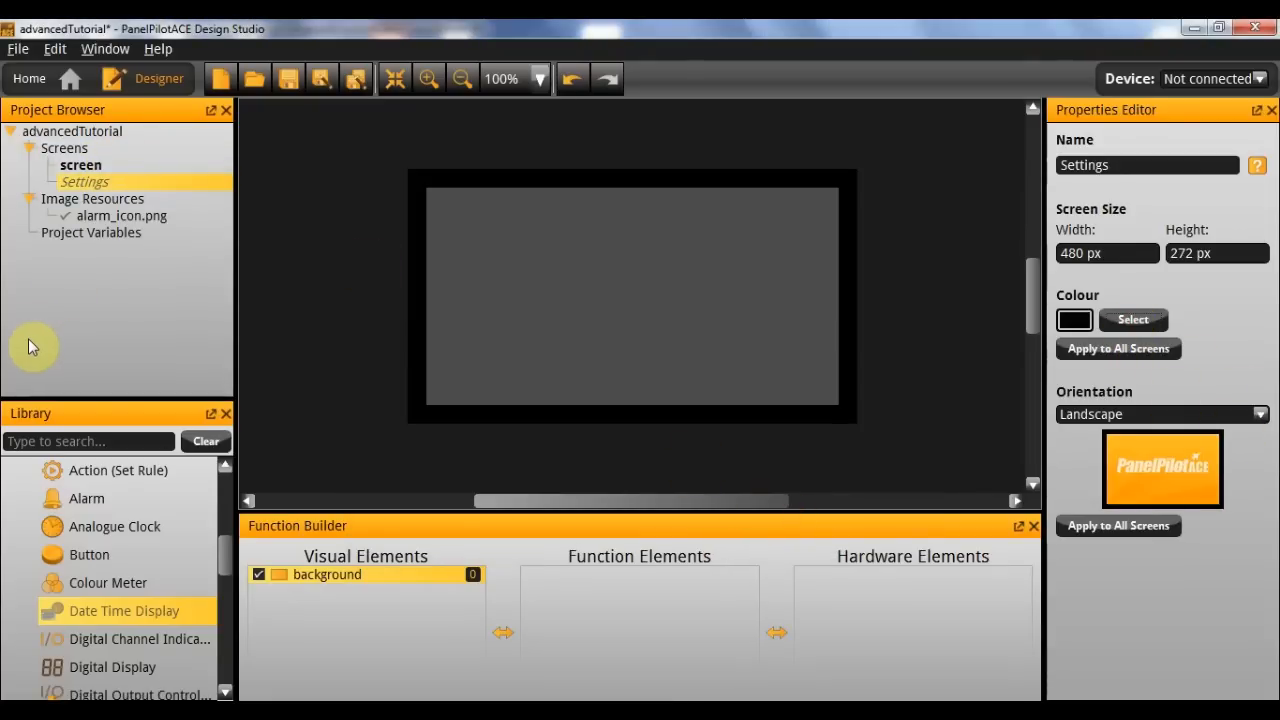
Step: Copy the Water Temperature title from the main screen onto the Settings screen and change its text to "Settings"
click(131, 162)
click(564, 210)
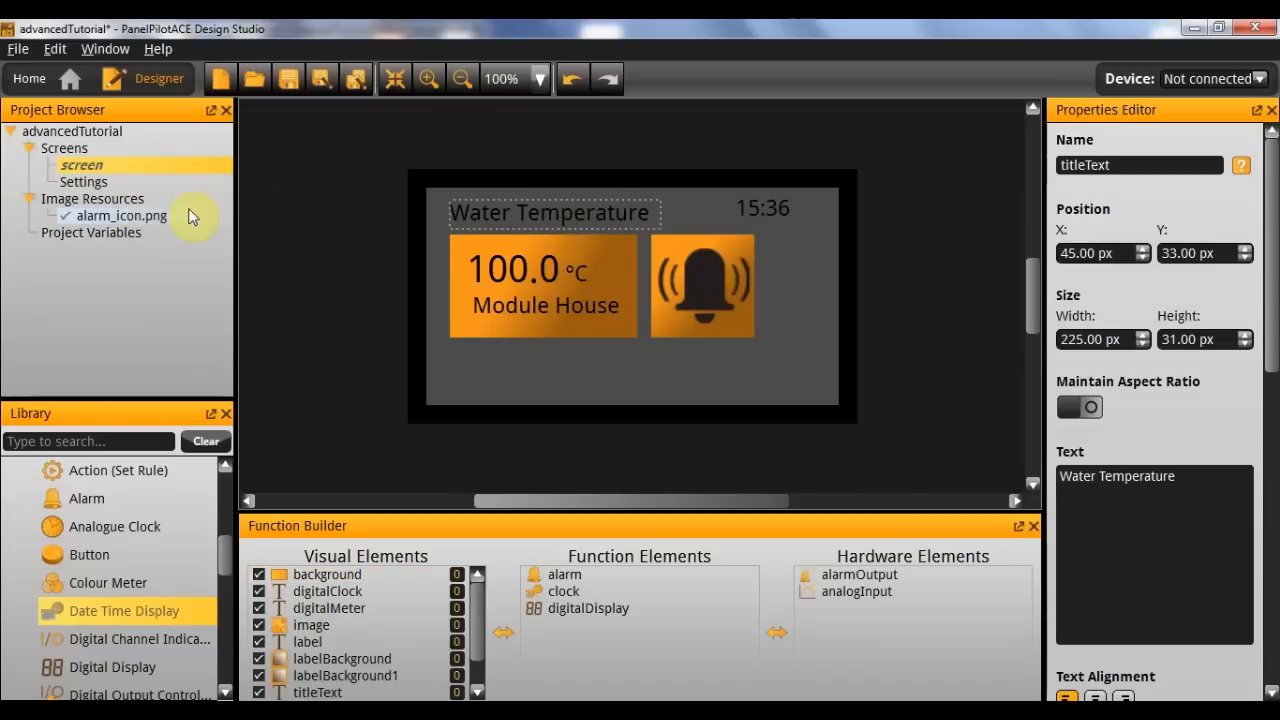
click(170, 184)
click(490, 238)
key(ctrl+v)
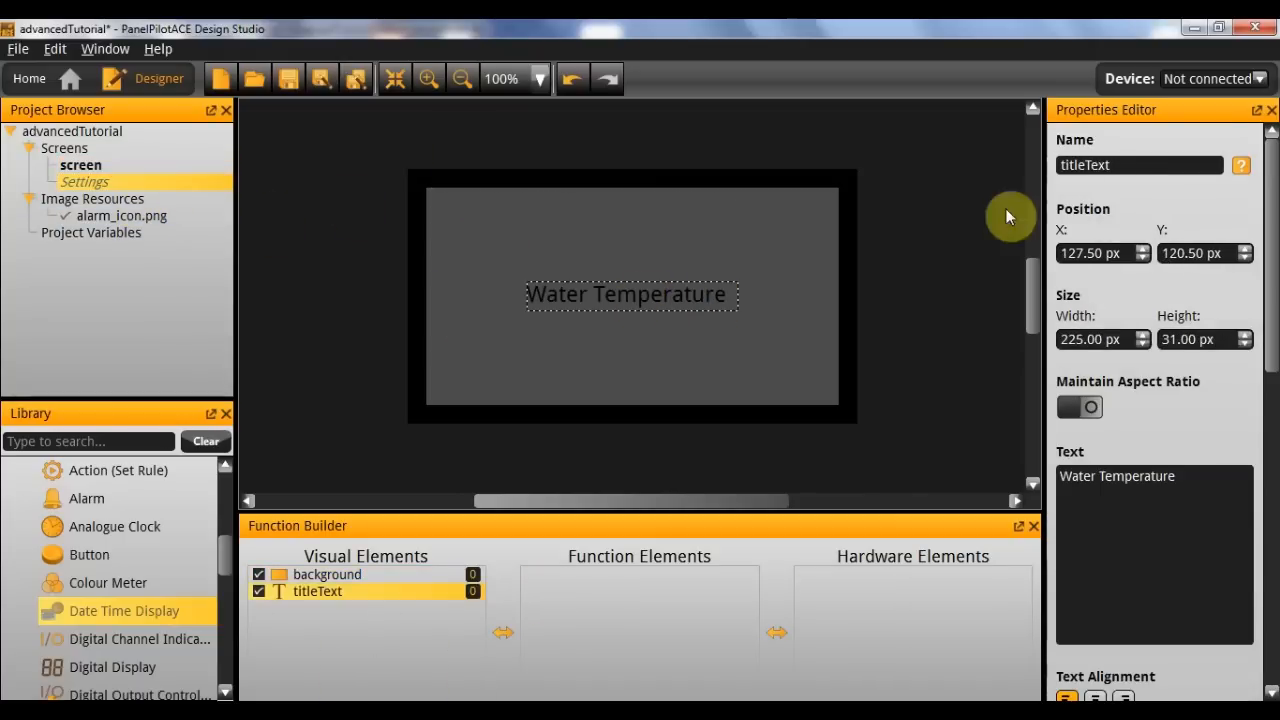
triple_click(1197, 482)
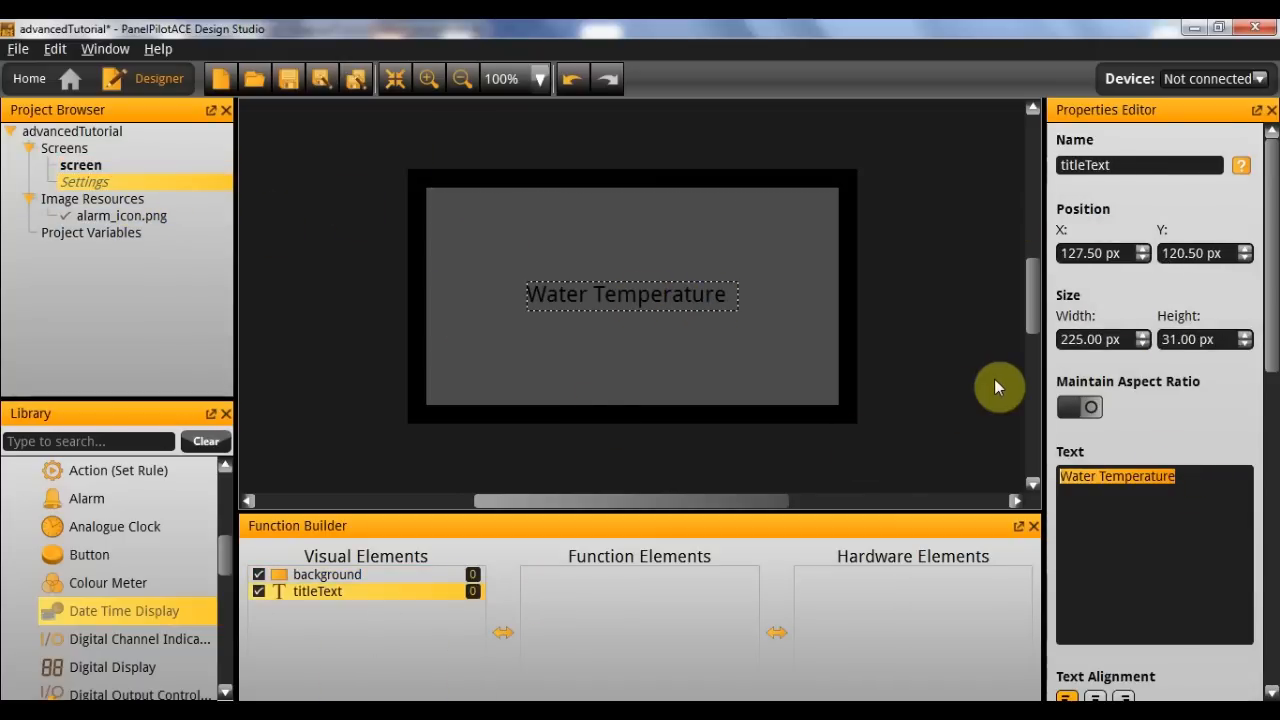
text(Settings)
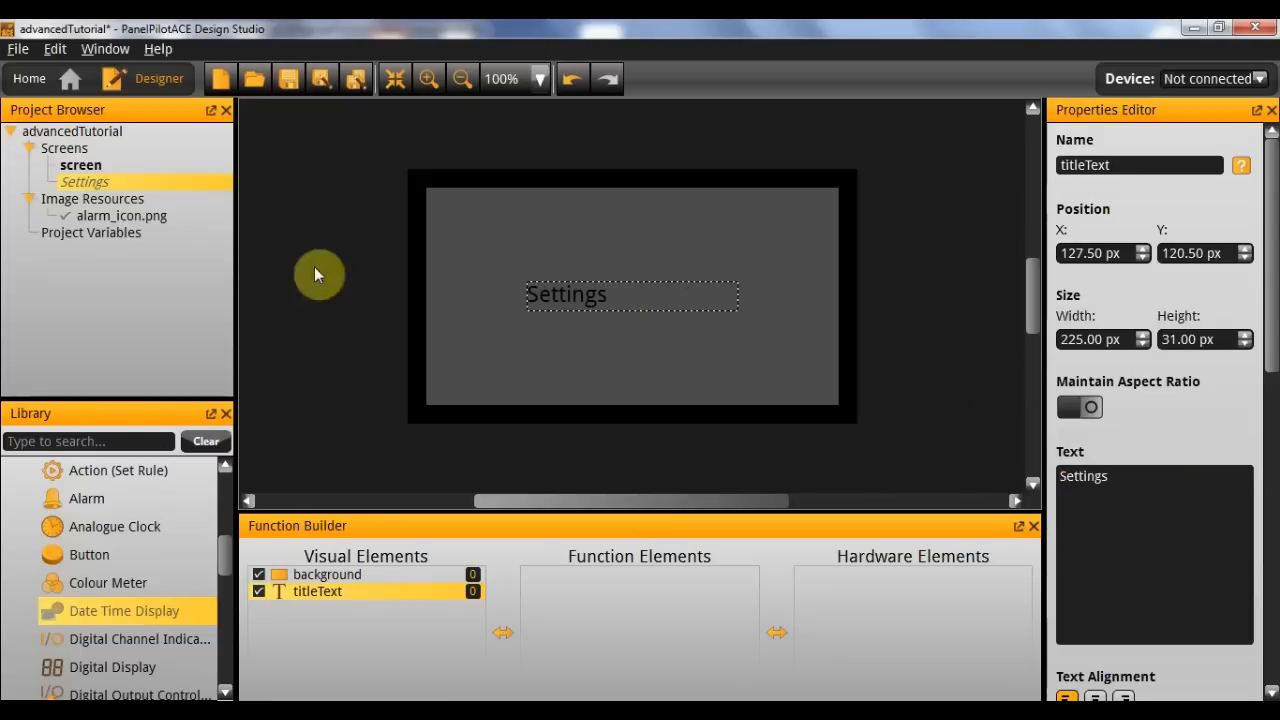
Step: Match the Settings title's position to the main screen's title by setting X to 45 px and Y to 33 px
click(68, 165)
click(515, 215)
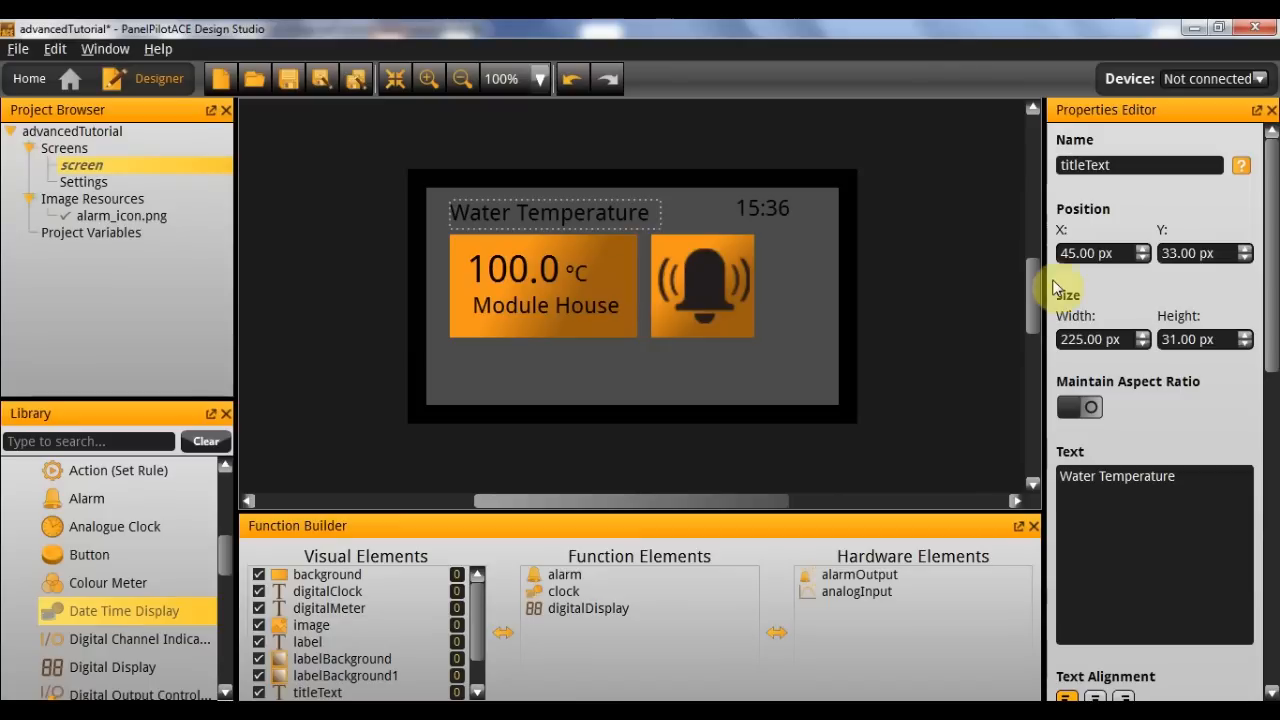
click(100, 182)
click(580, 302)
double_click(1100, 251)
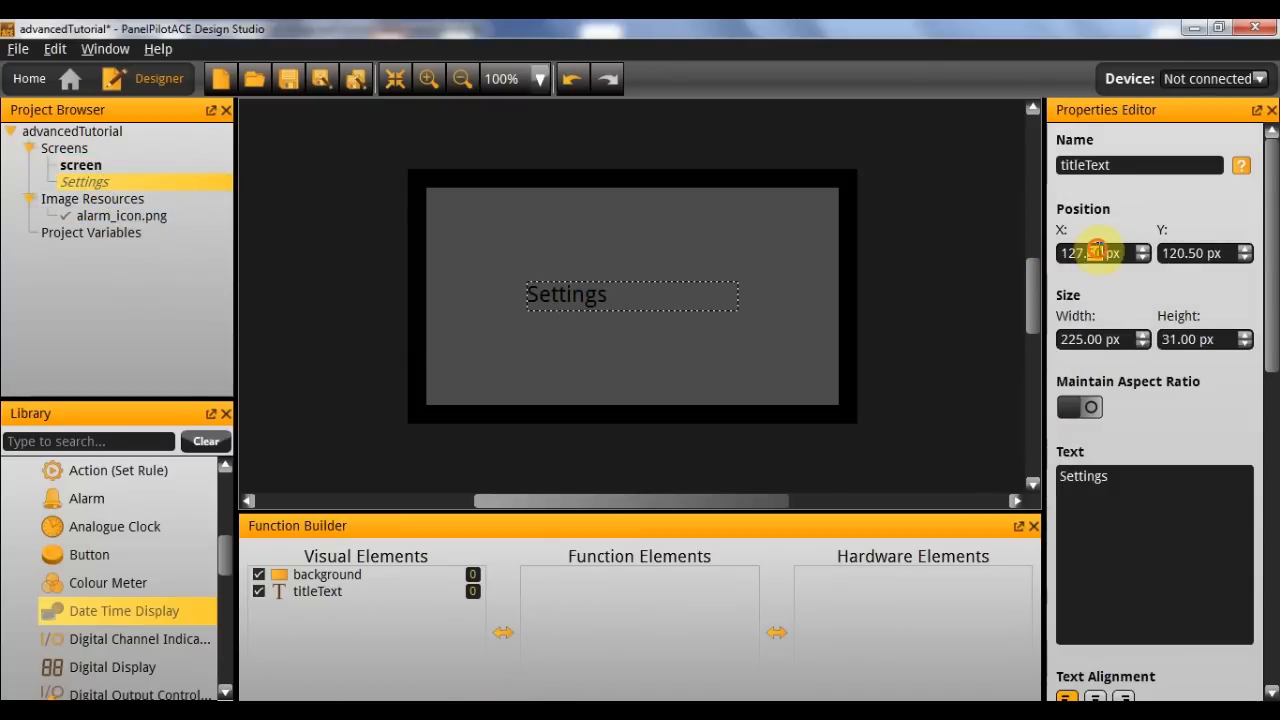
text(45)
key(Tab)
text(33)
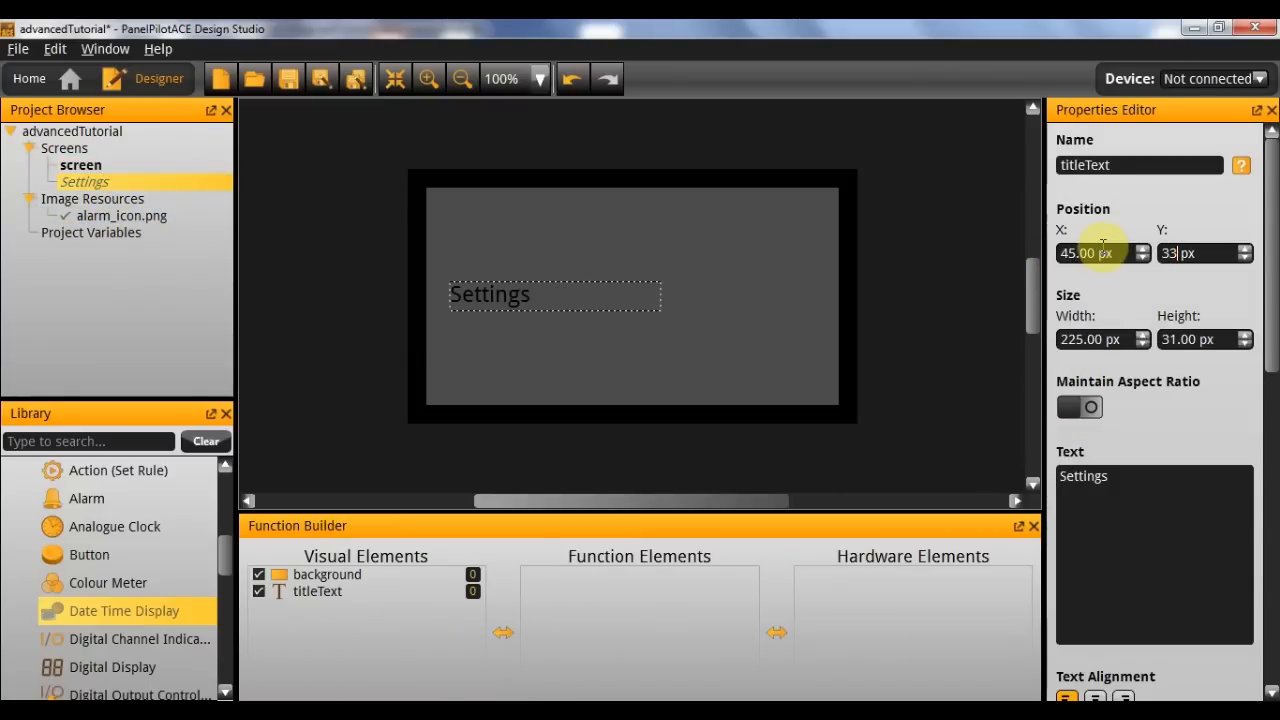
key(Return)
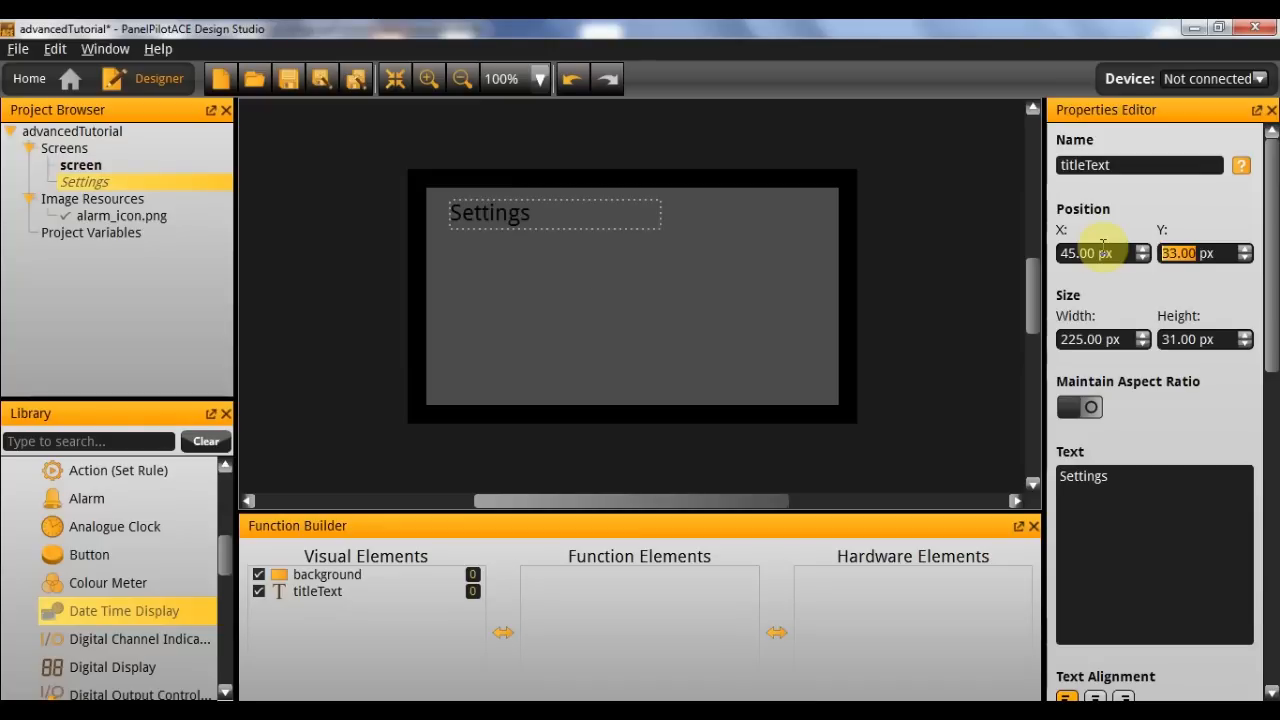
click(484, 285)
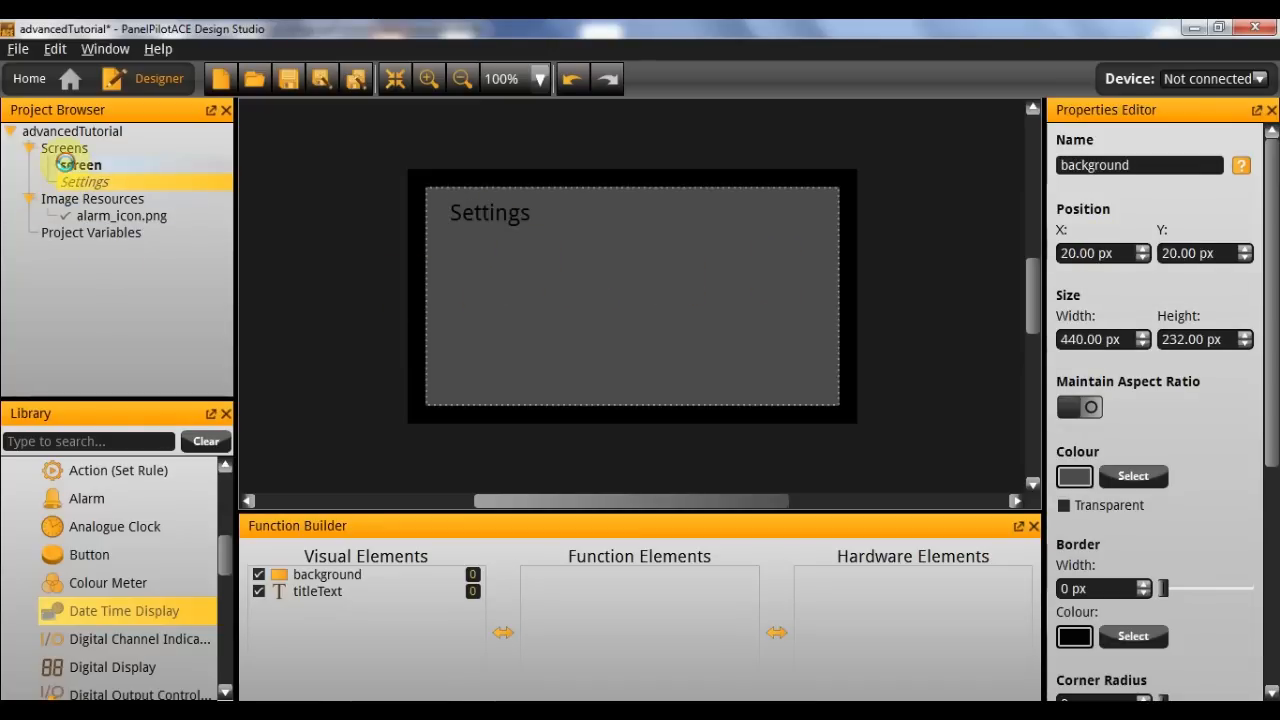
Step: Copy the digitalClock text together with the digitalDisplay function from the main screen onto the Settings screen
click(80, 165)
click(767, 209)
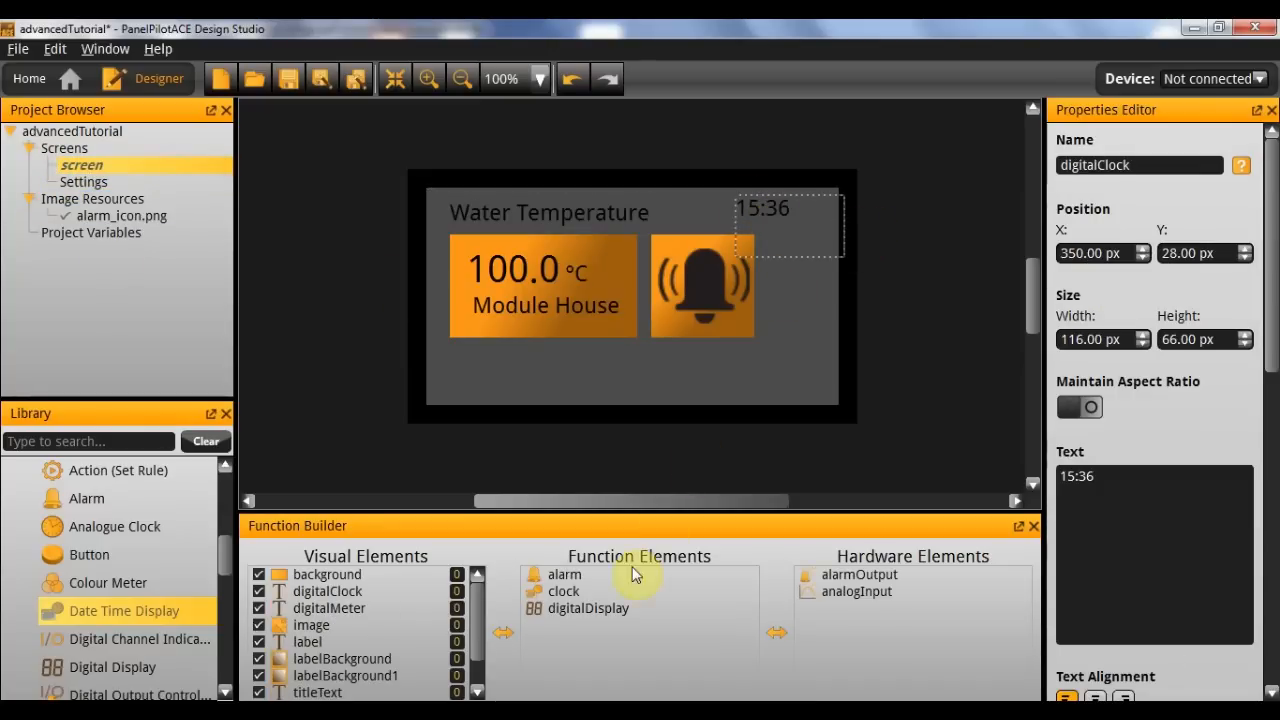
scroll(362, 626, down, 1)
scroll(362, 626, up, 1)
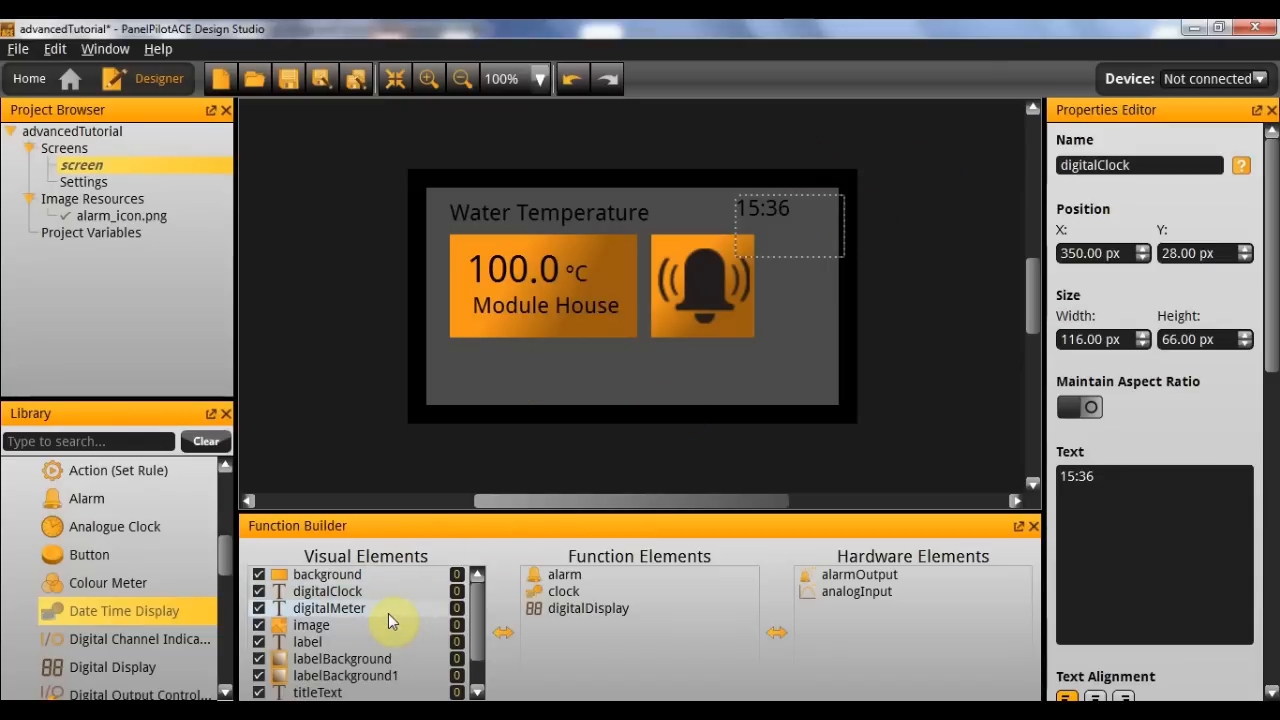
scroll(402, 662, down, 2)
scroll(405, 664, up, 2)
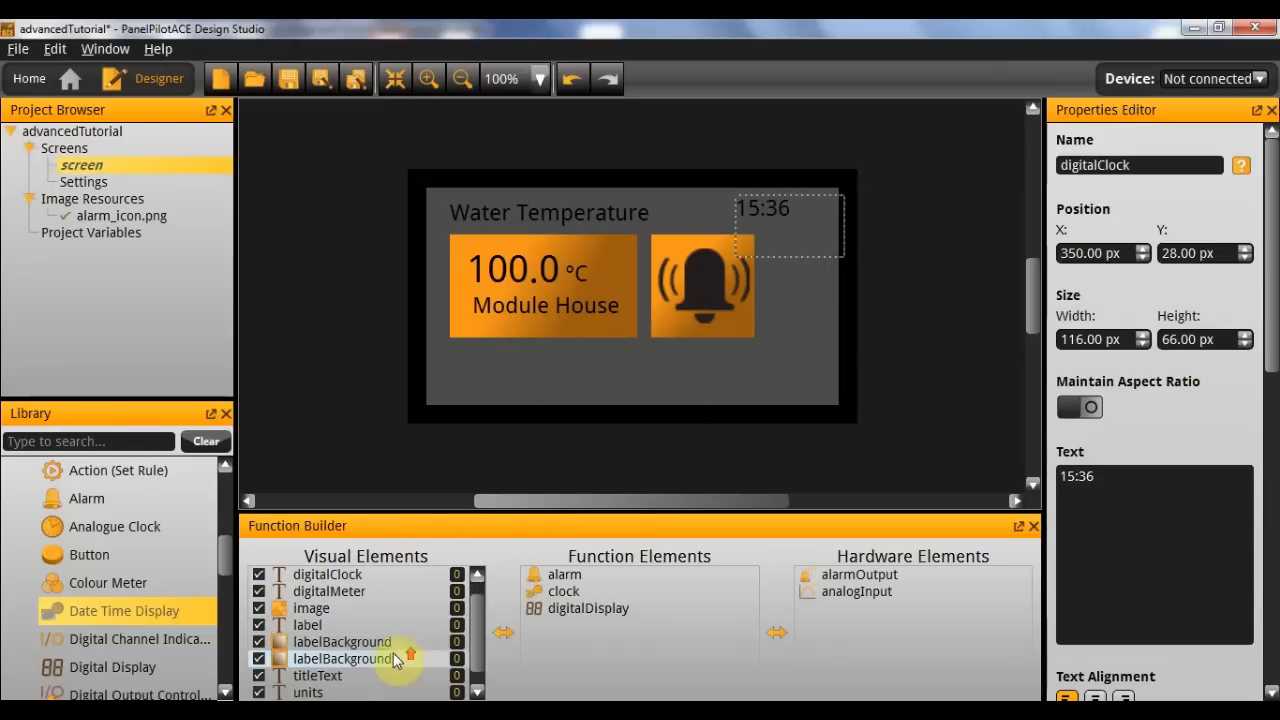
click(340, 591)
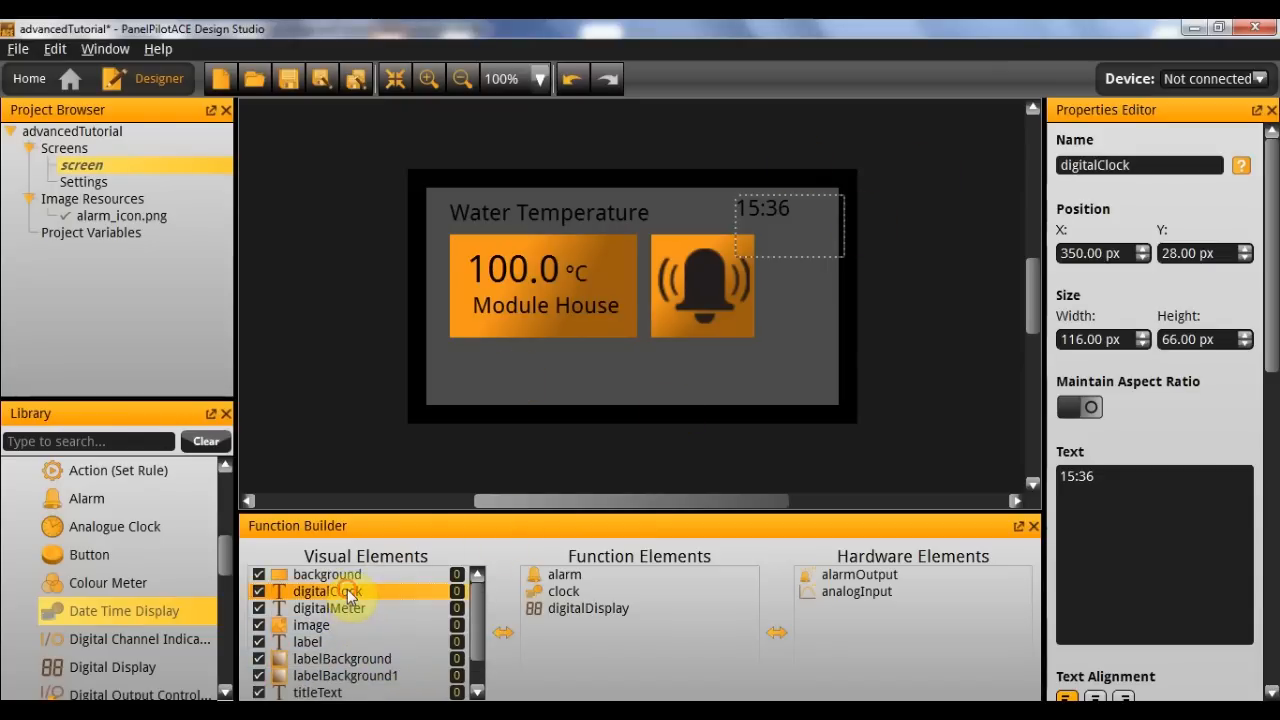
click(634, 609)
right_click(622, 612)
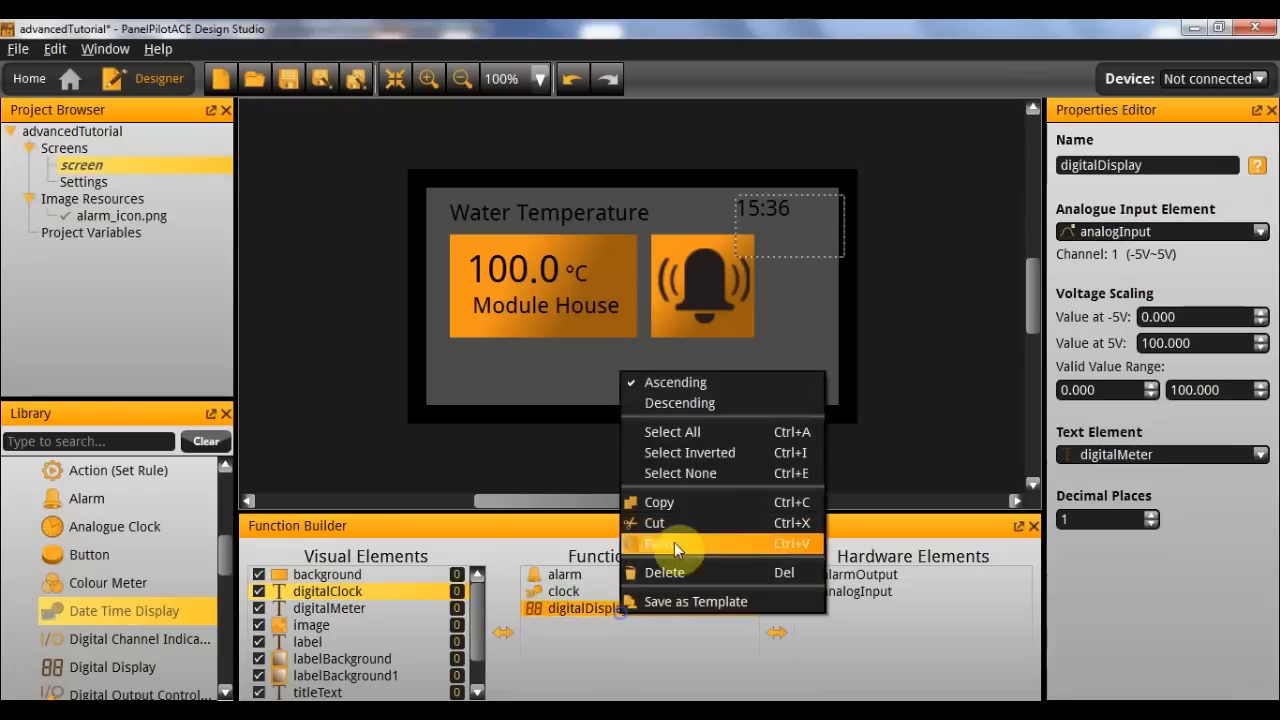
click(680, 501)
click(100, 182)
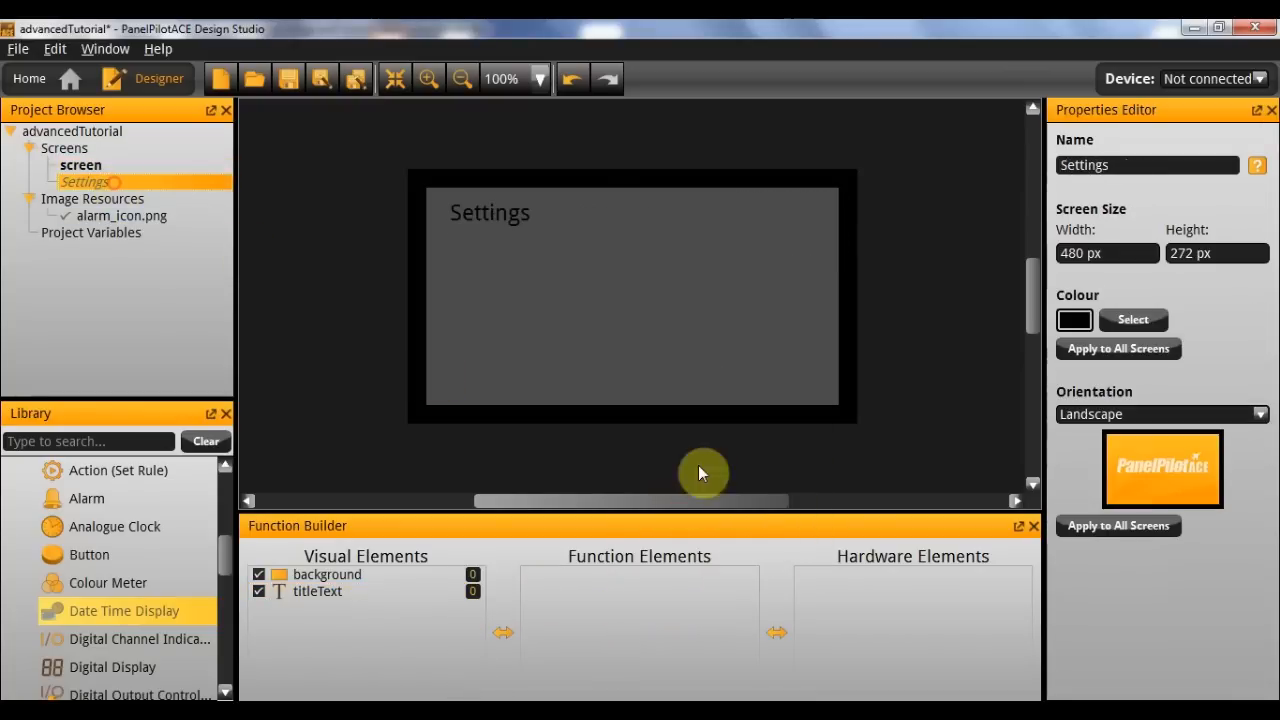
right_click(643, 362)
click(691, 402)
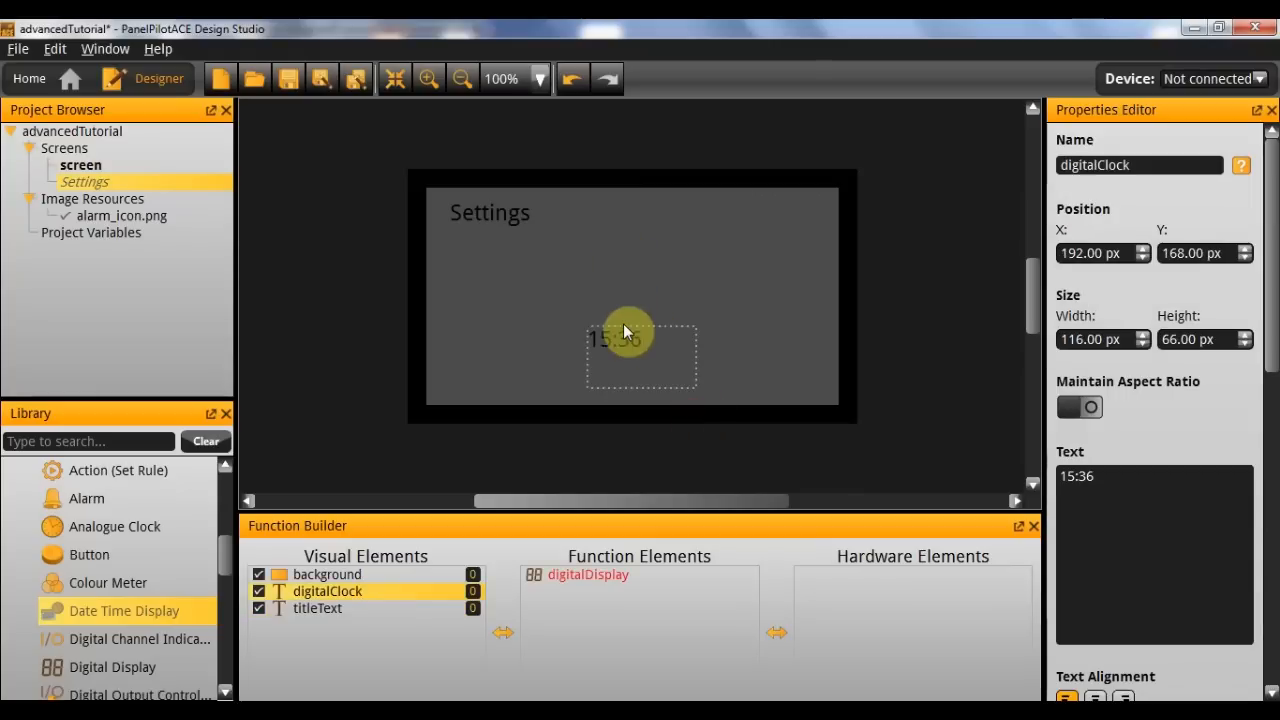
Step: Try assigning digitalClock as the text element of the copied digitalDisplay function, and remove that function from the Settings screen
click(600, 575)
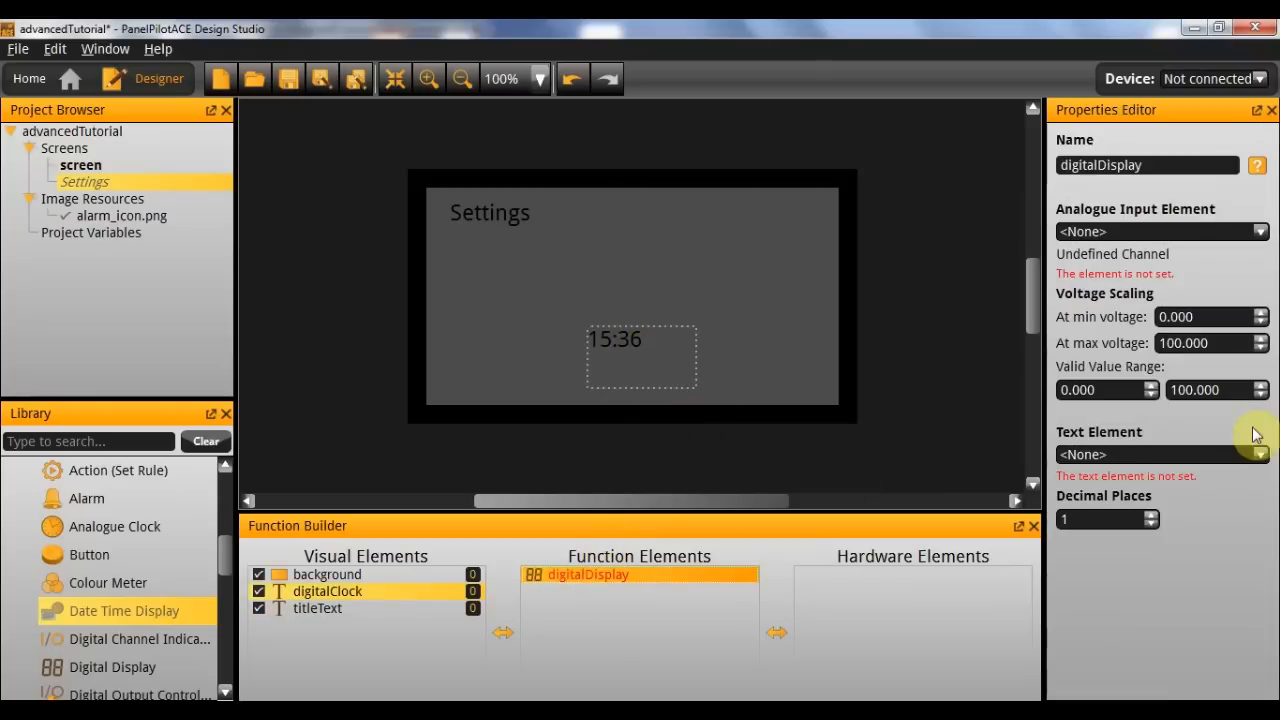
click(1173, 455)
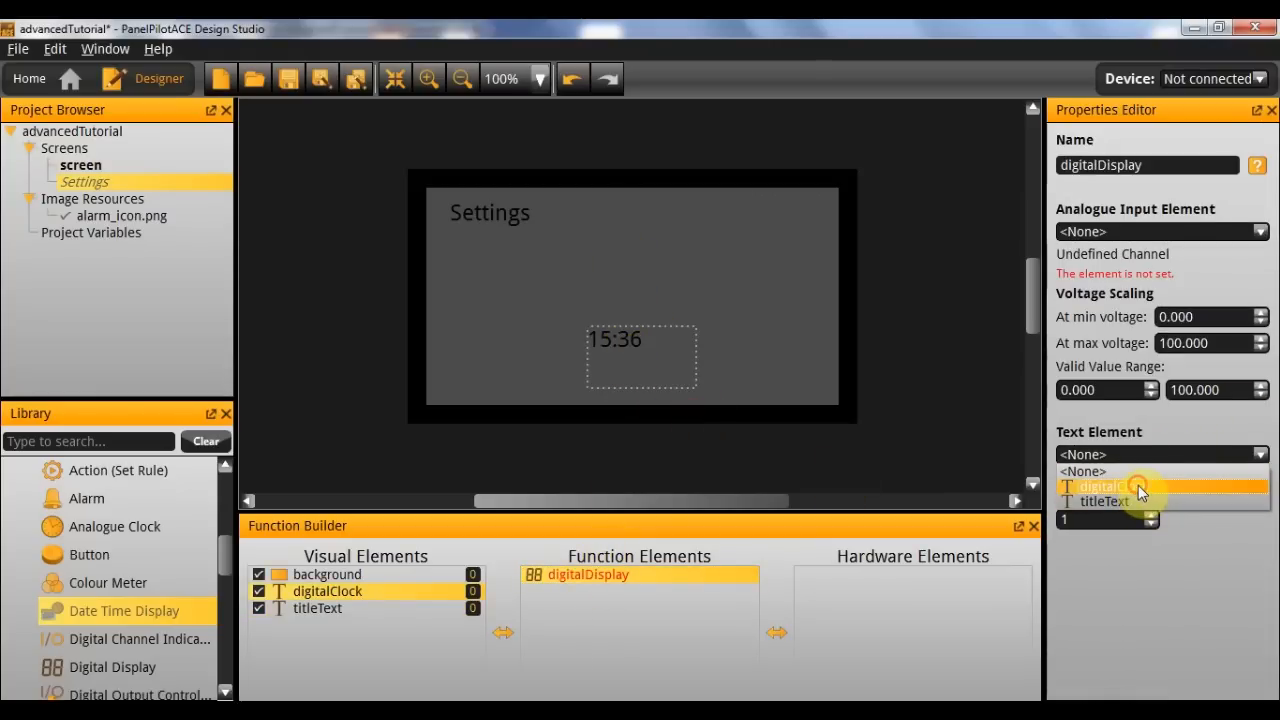
click(1143, 488)
click(1145, 231)
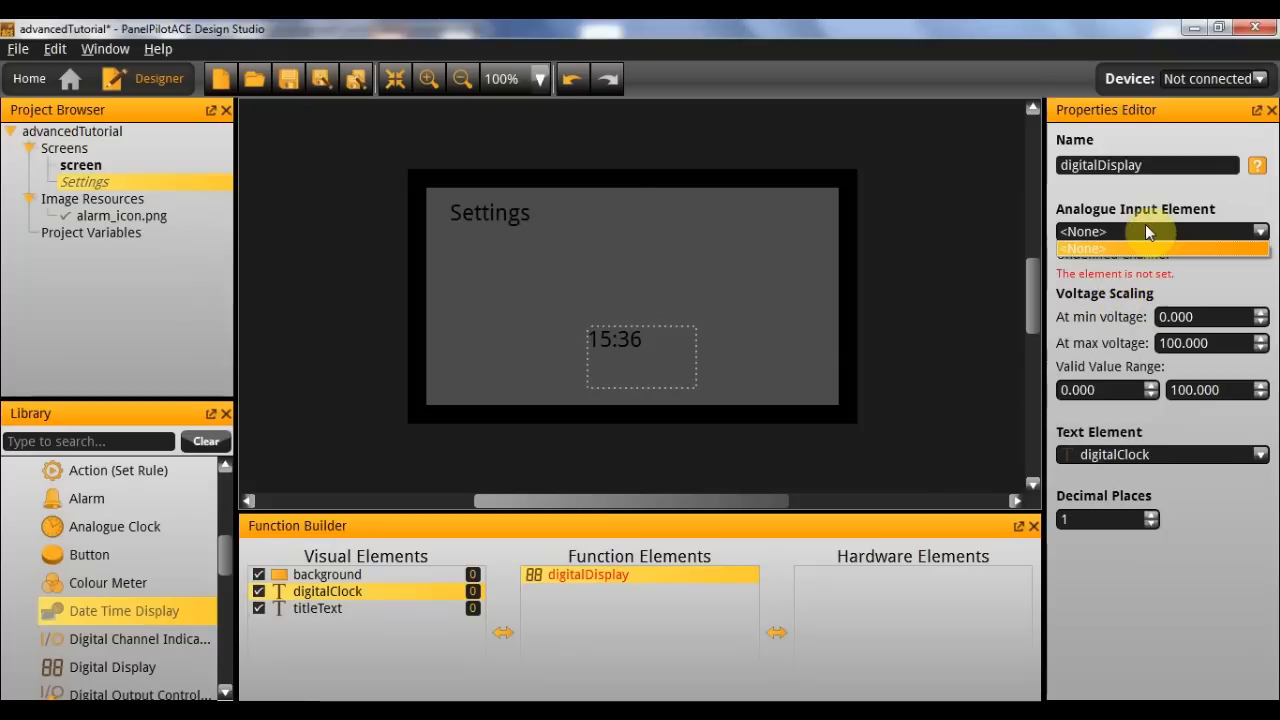
click(1145, 231)
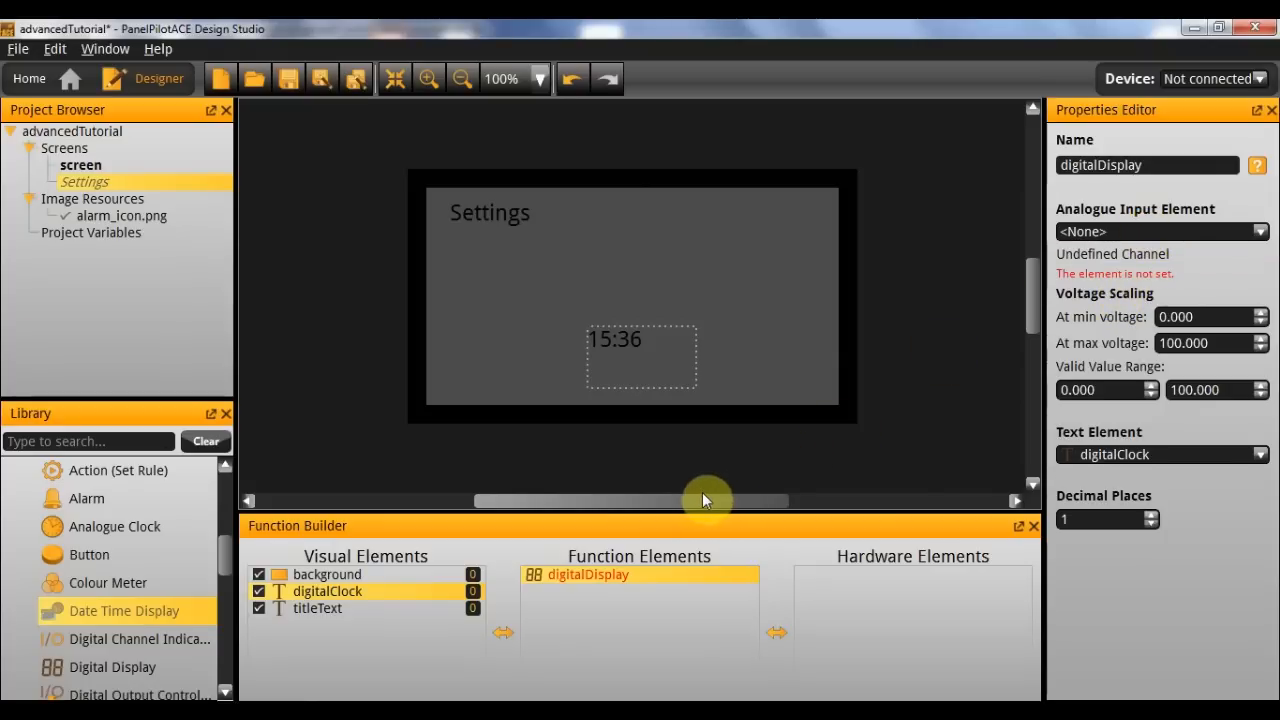
click(673, 577)
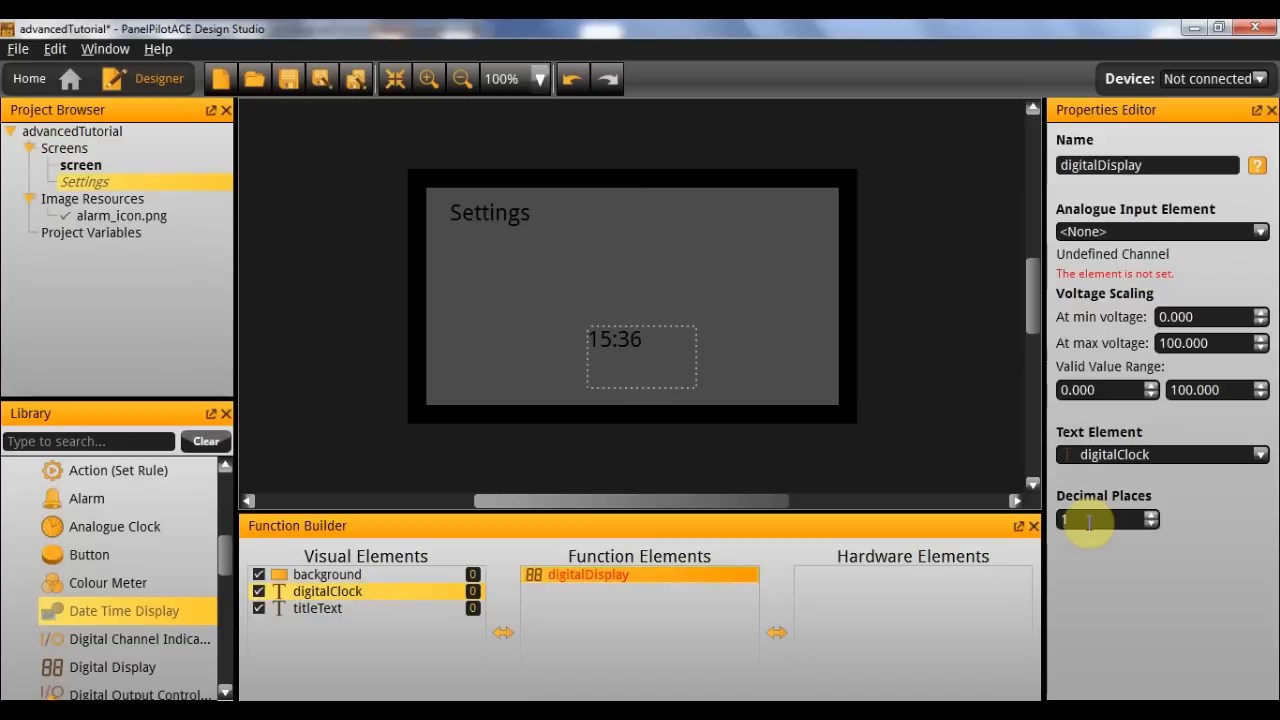
click(484, 361)
Step: Copy the clock function from the main screen onto the Settings screen and set its text element to digitalClock
click(80, 165)
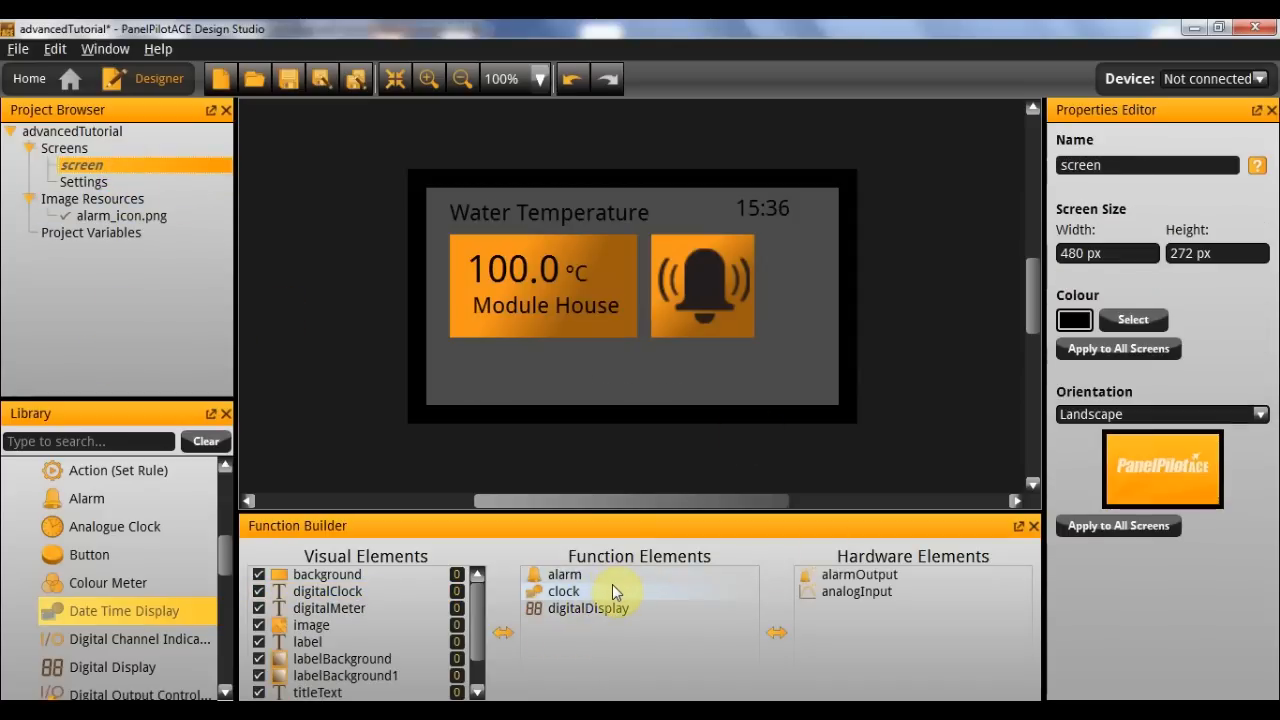
click(613, 591)
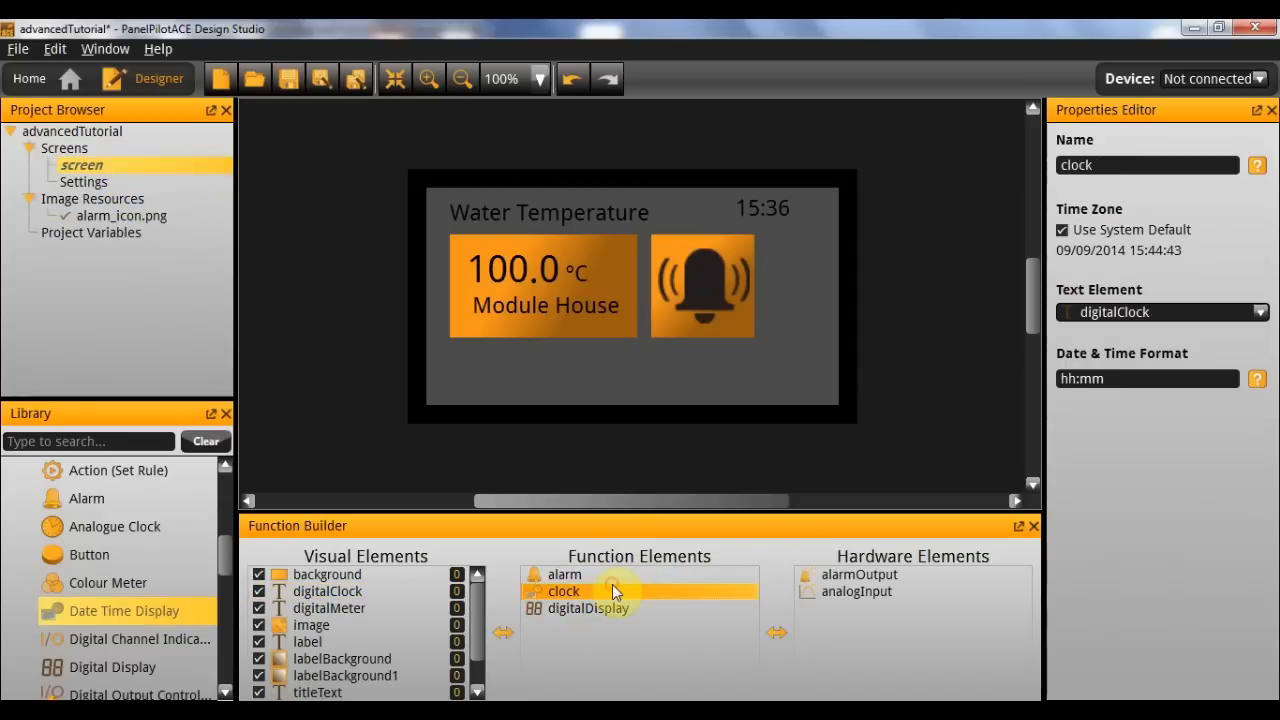
click(143, 181)
click(680, 574)
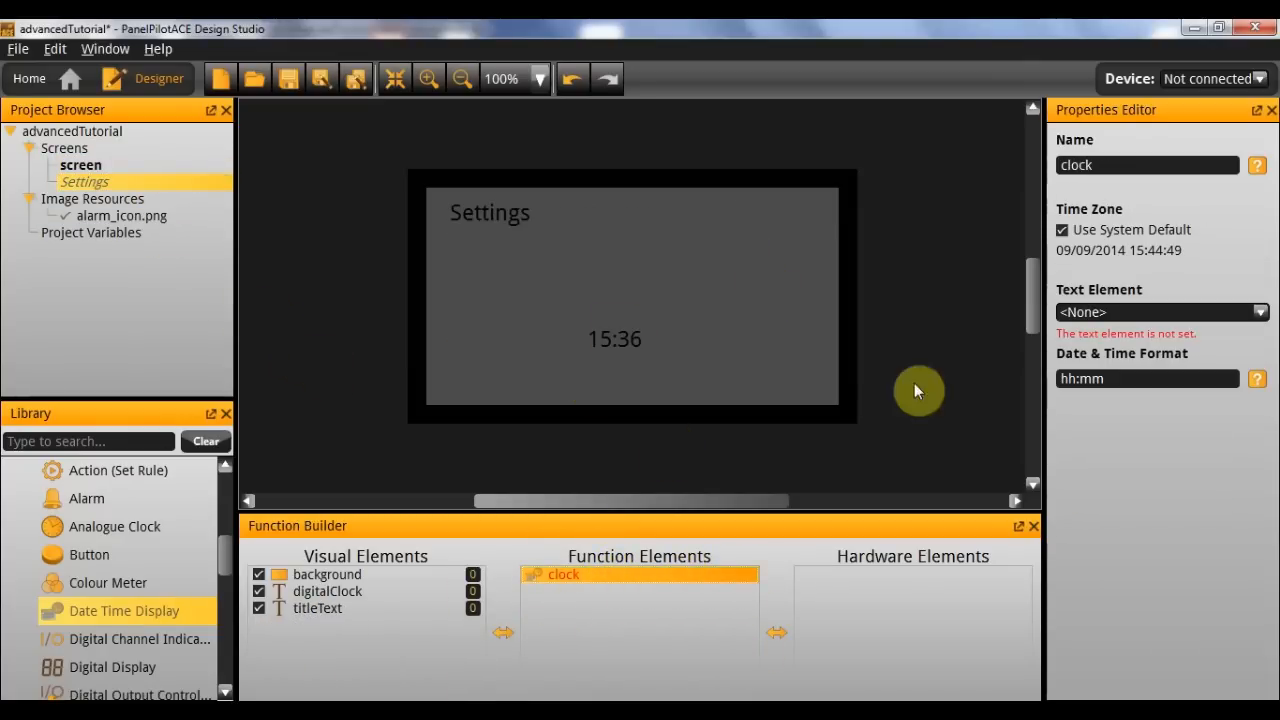
click(1137, 312)
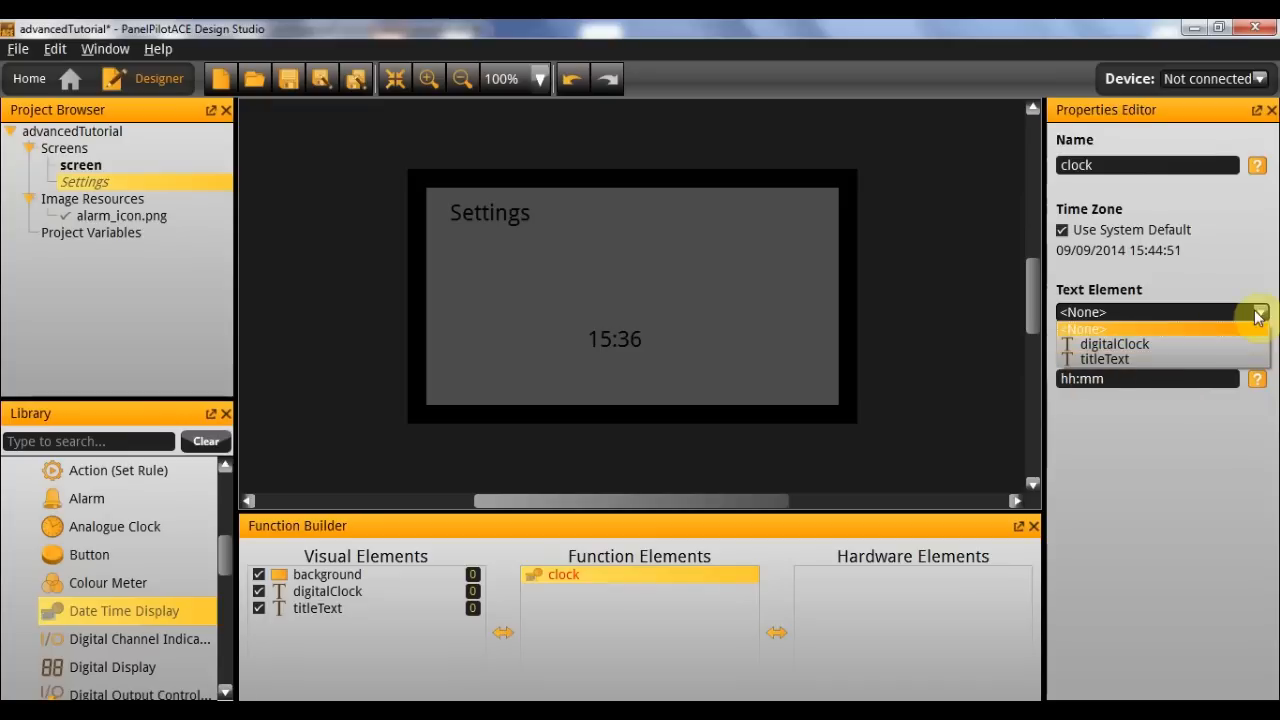
click(1150, 343)
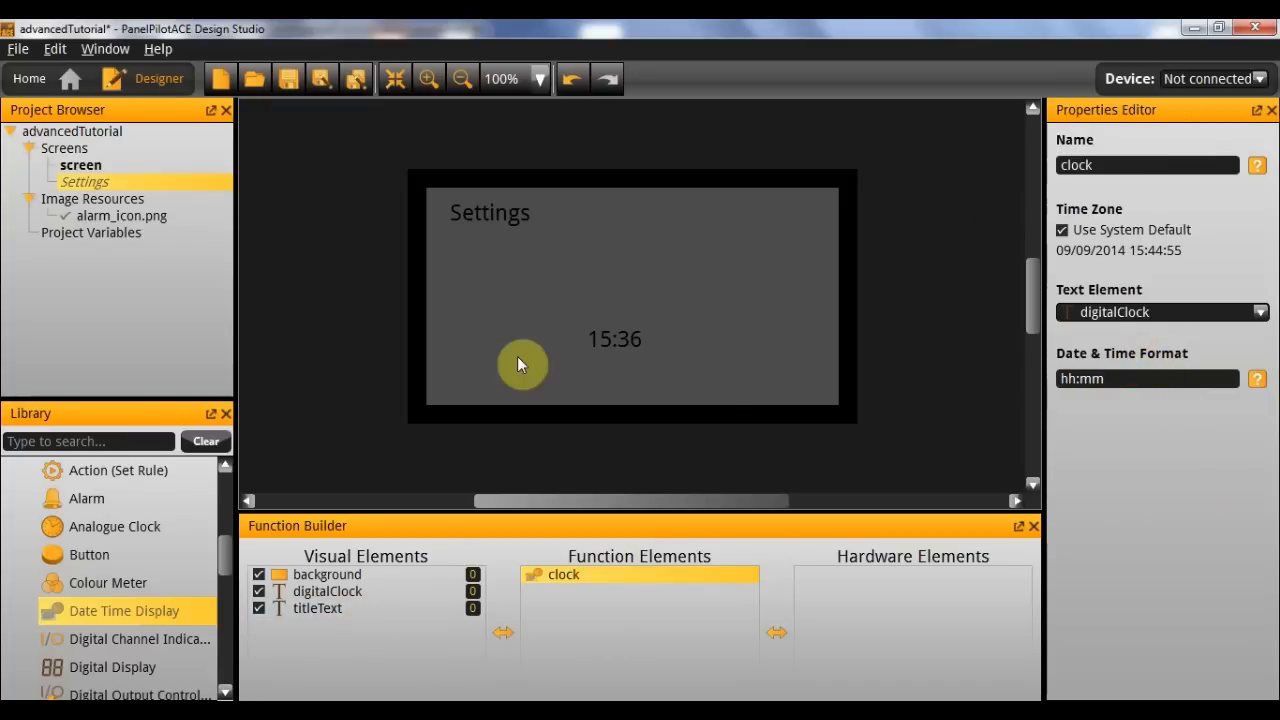
Step: Match the Settings screen's digitalClock position to the main screen's clock by setting X to 350 px and Y to 28 px
click(142, 165)
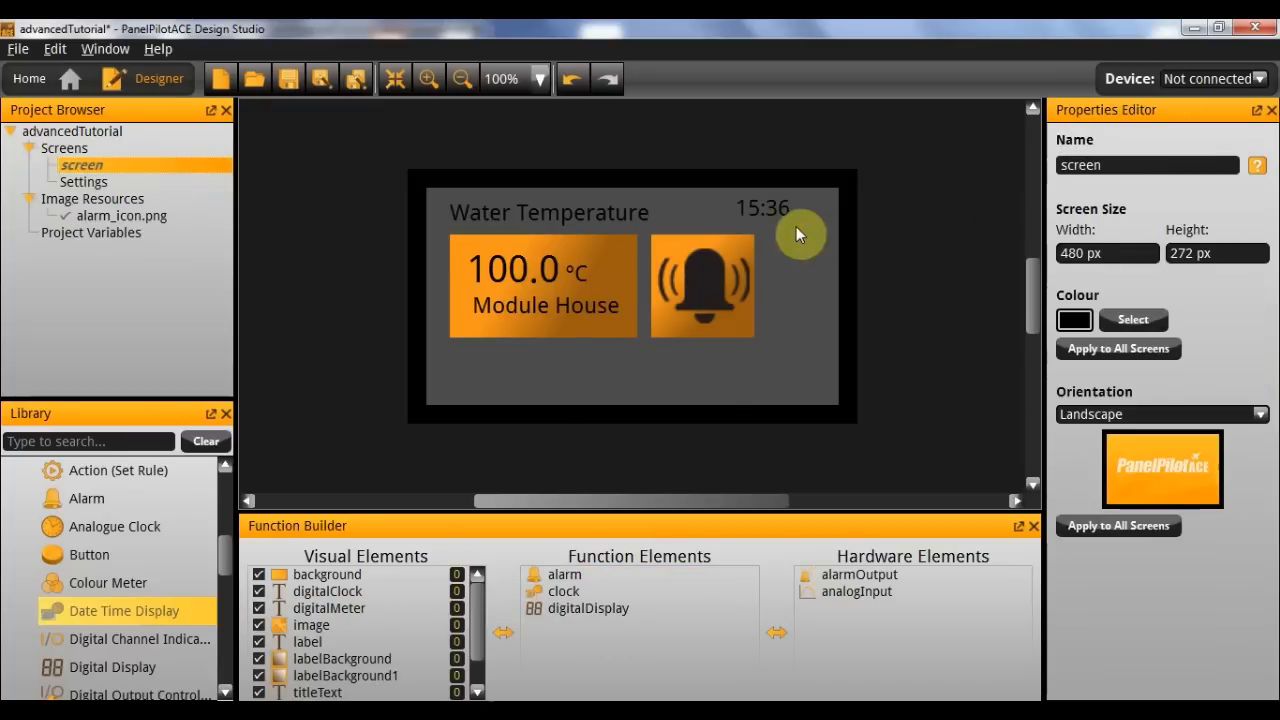
click(768, 207)
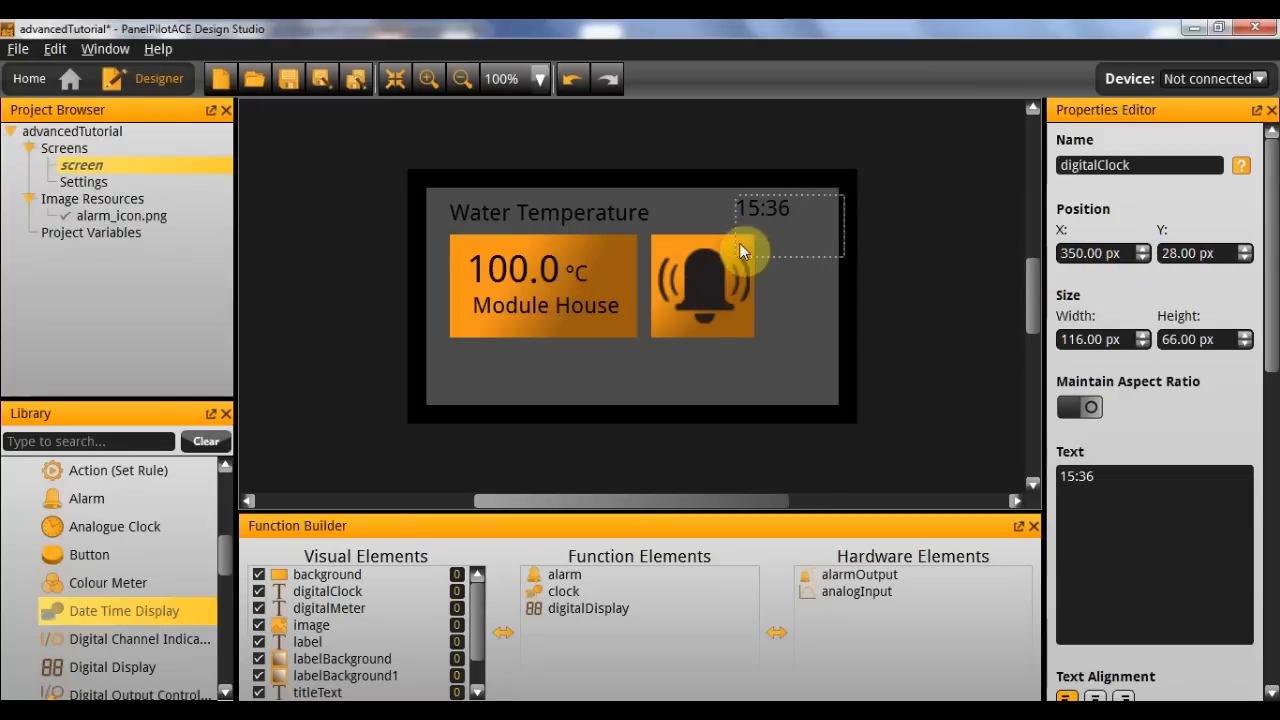
click(163, 181)
click(615, 340)
click(1110, 254)
text(350)
key(Tab)
text(28)
key(Return)
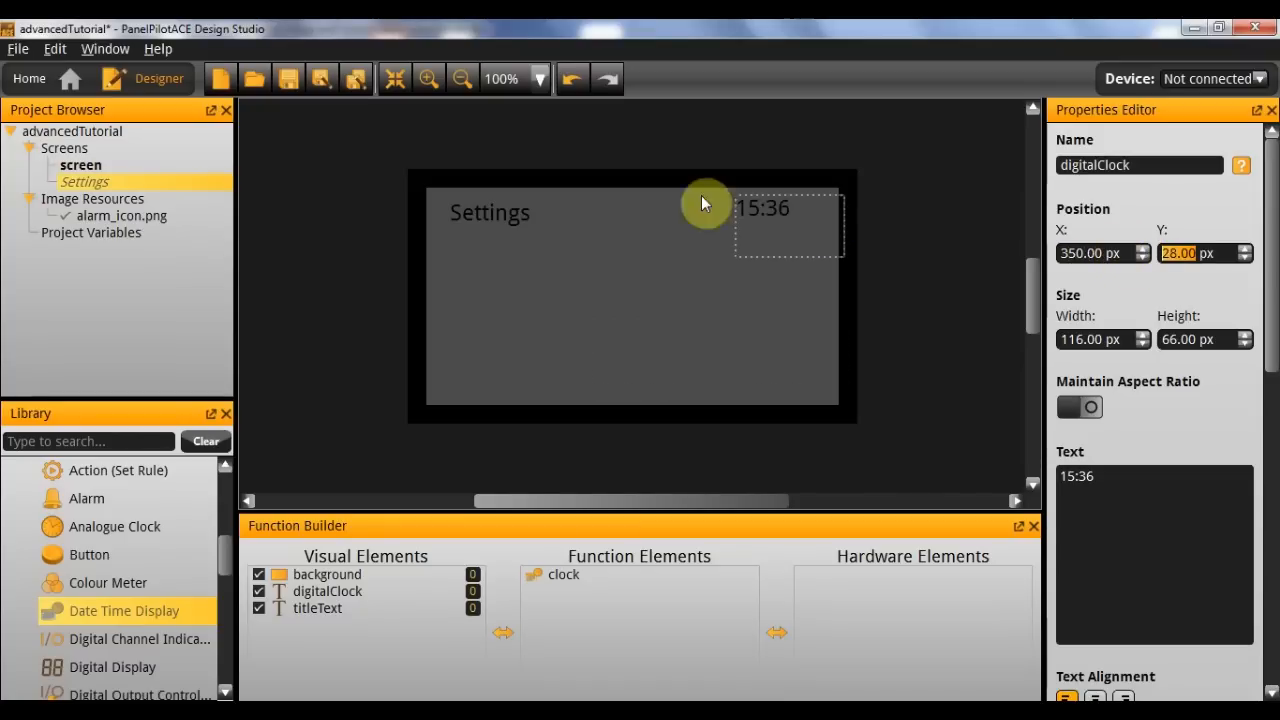
click(638, 278)
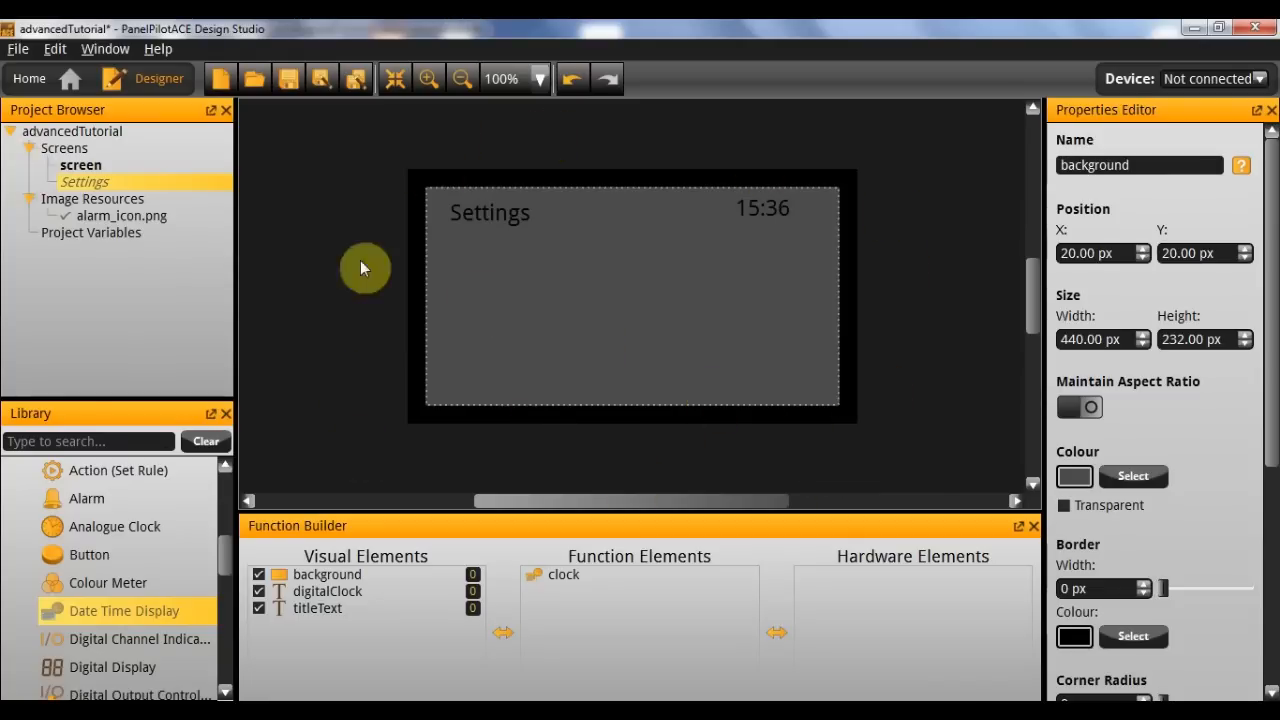
Step: Add a Digital Input Output hardware element to the main screen, name it screenChangeInput and keep it on channel 1 (INPUT)
scroll(229, 577, down, 1)
drag(229, 577, 229, 680)
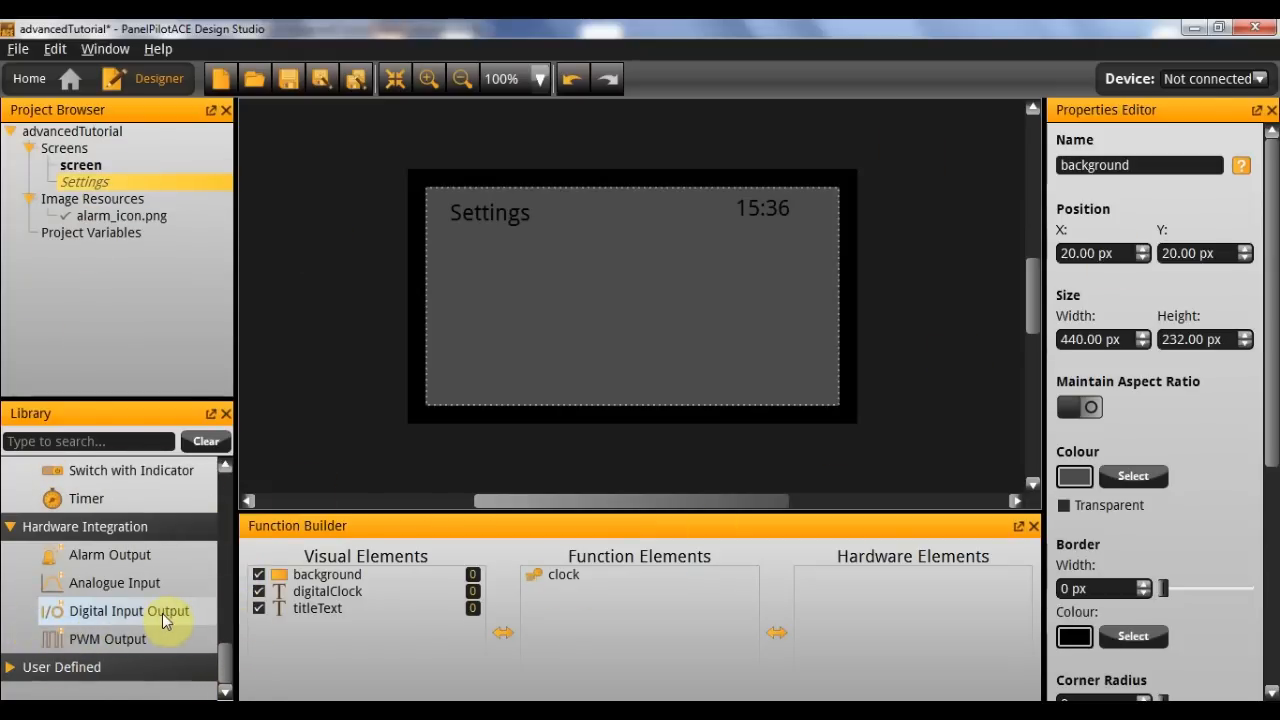
click(113, 165)
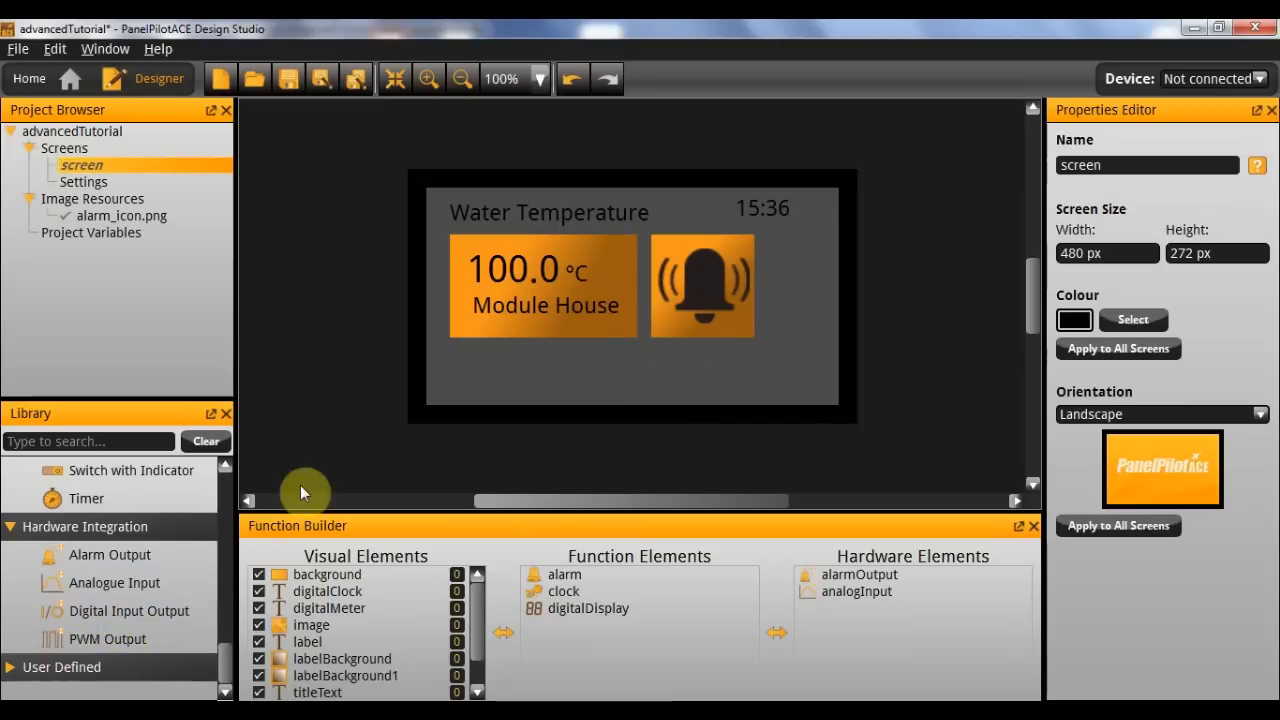
drag(110, 611, 950, 629)
double_click(1160, 165)
text(screenChan)
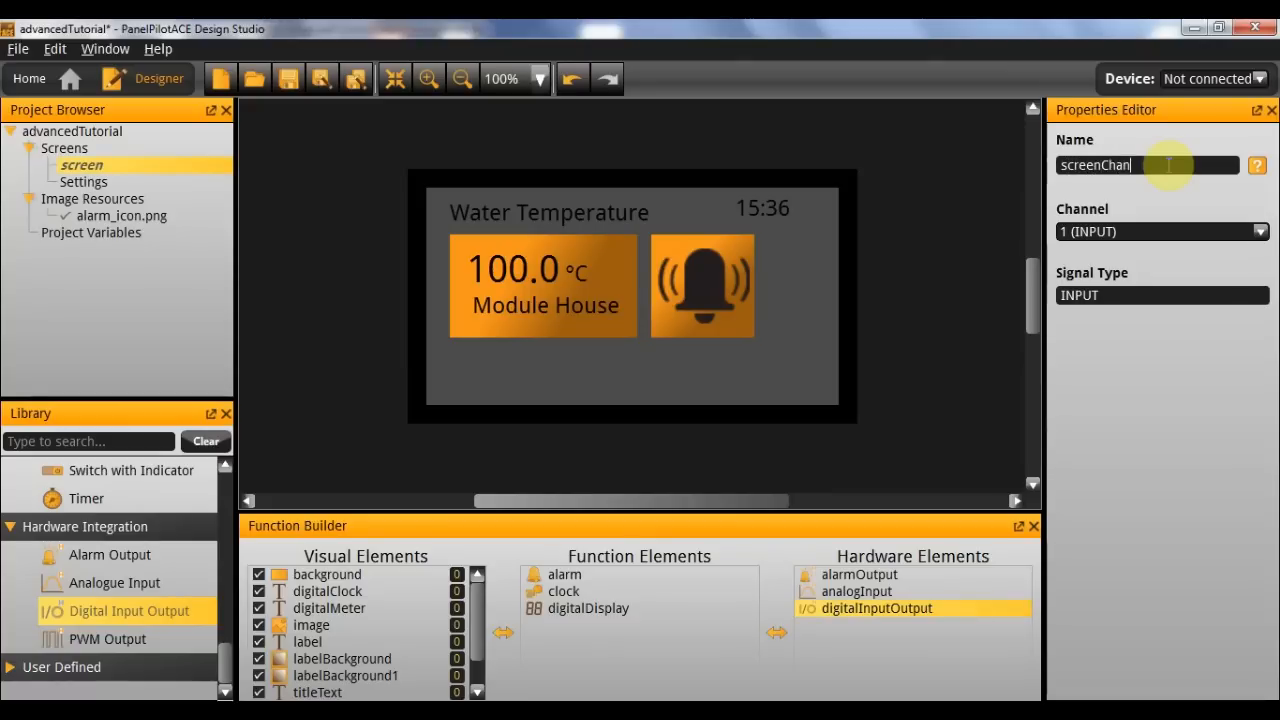
text(geInput)
key(Return)
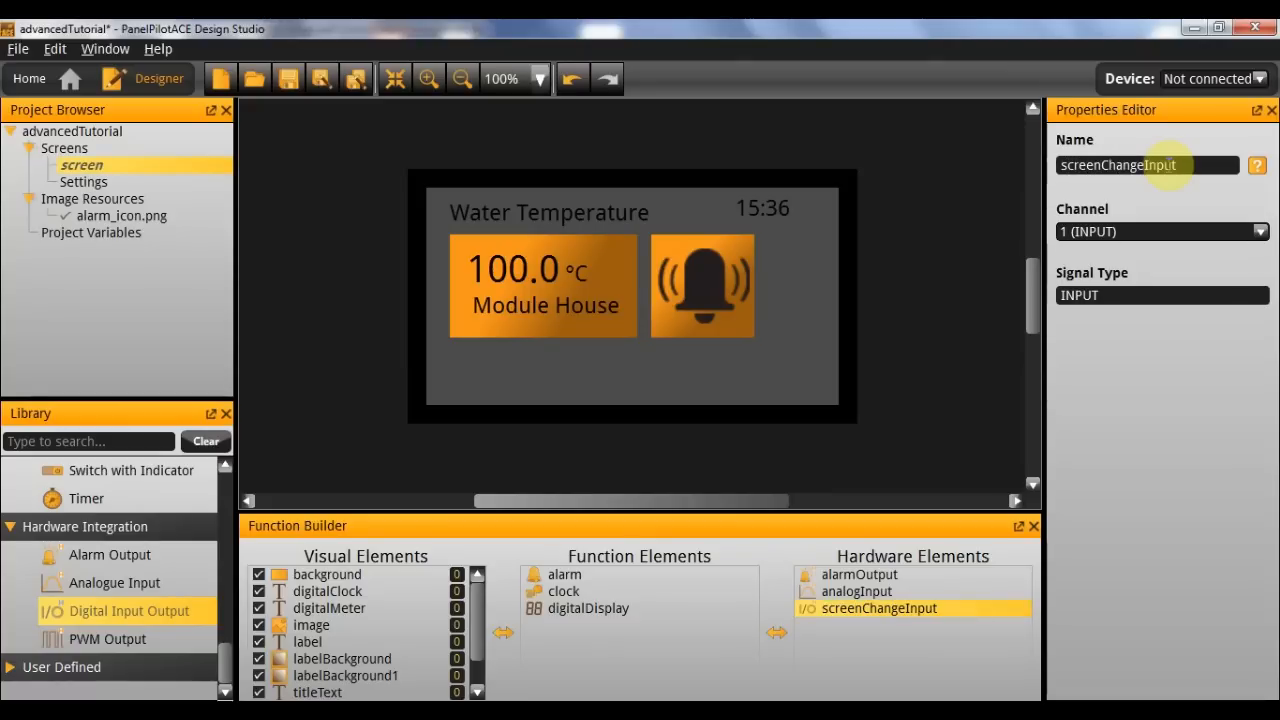
click(1164, 231)
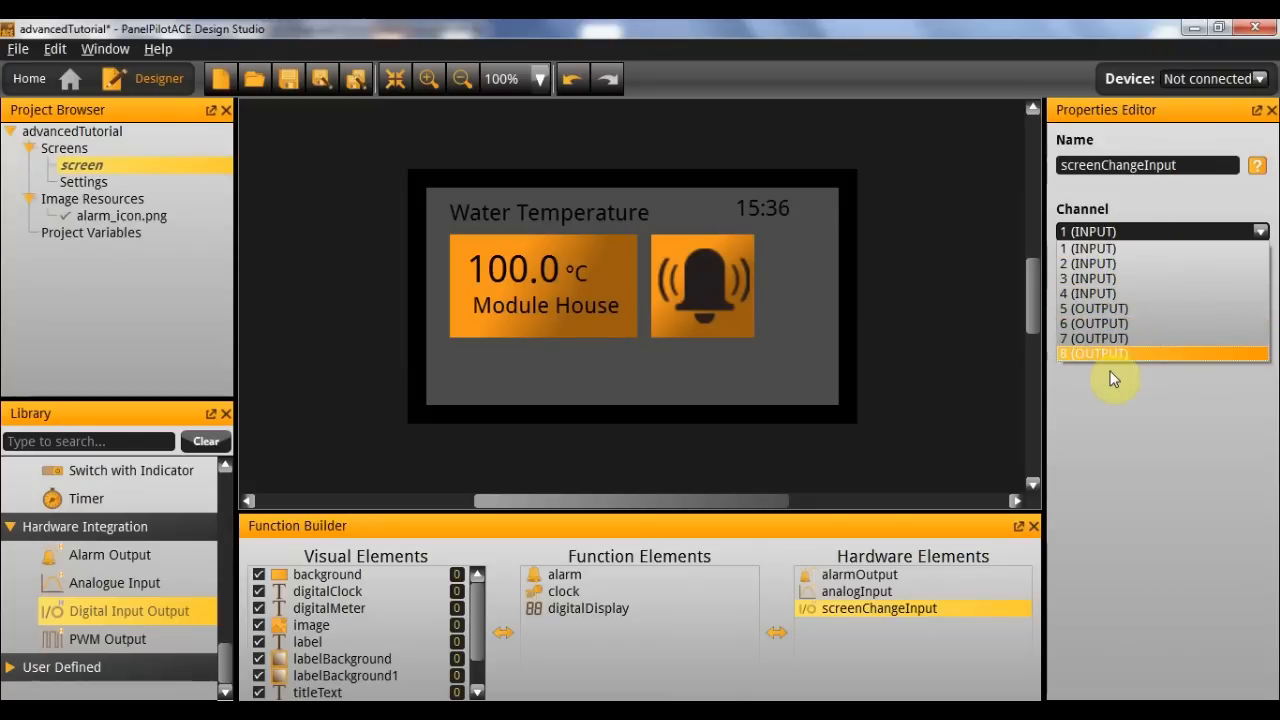
click(1147, 224)
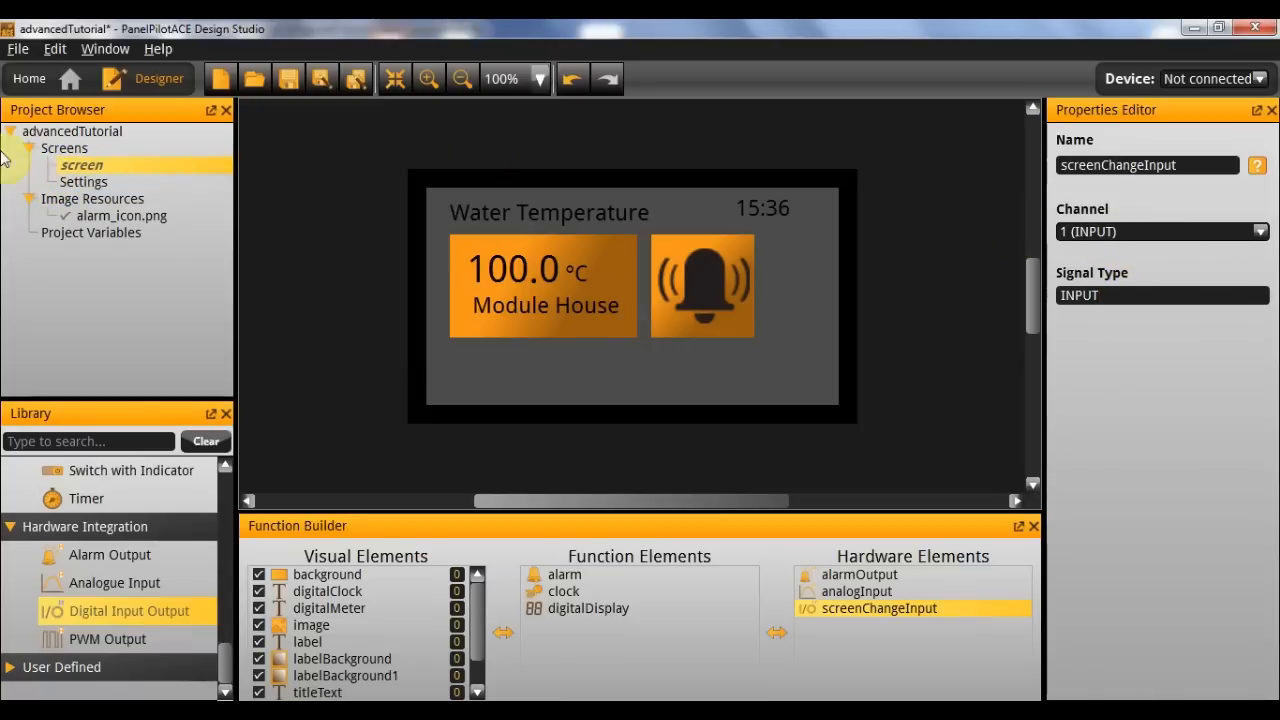
Step: Review the advancedTutorial project's hardware channel properties, including the state options for digital channel 1, leaving it as INPUT
click(86, 130)
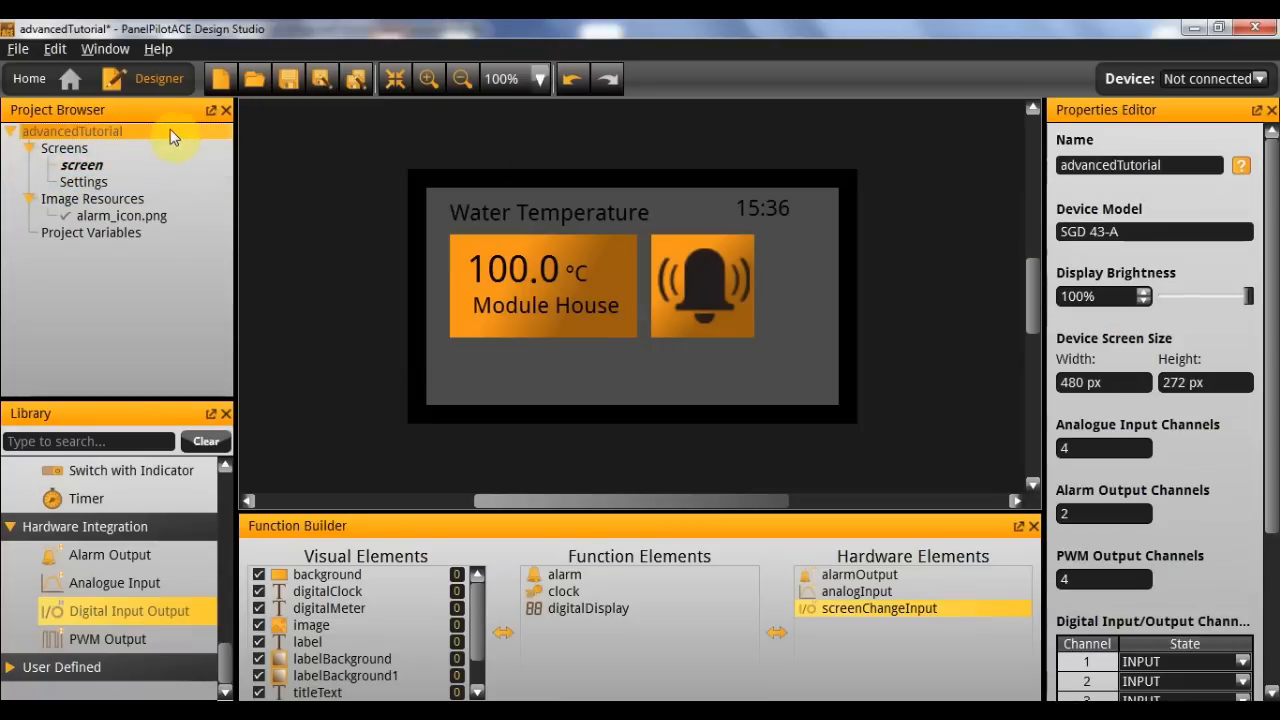
scroll(1212, 395, down, 4)
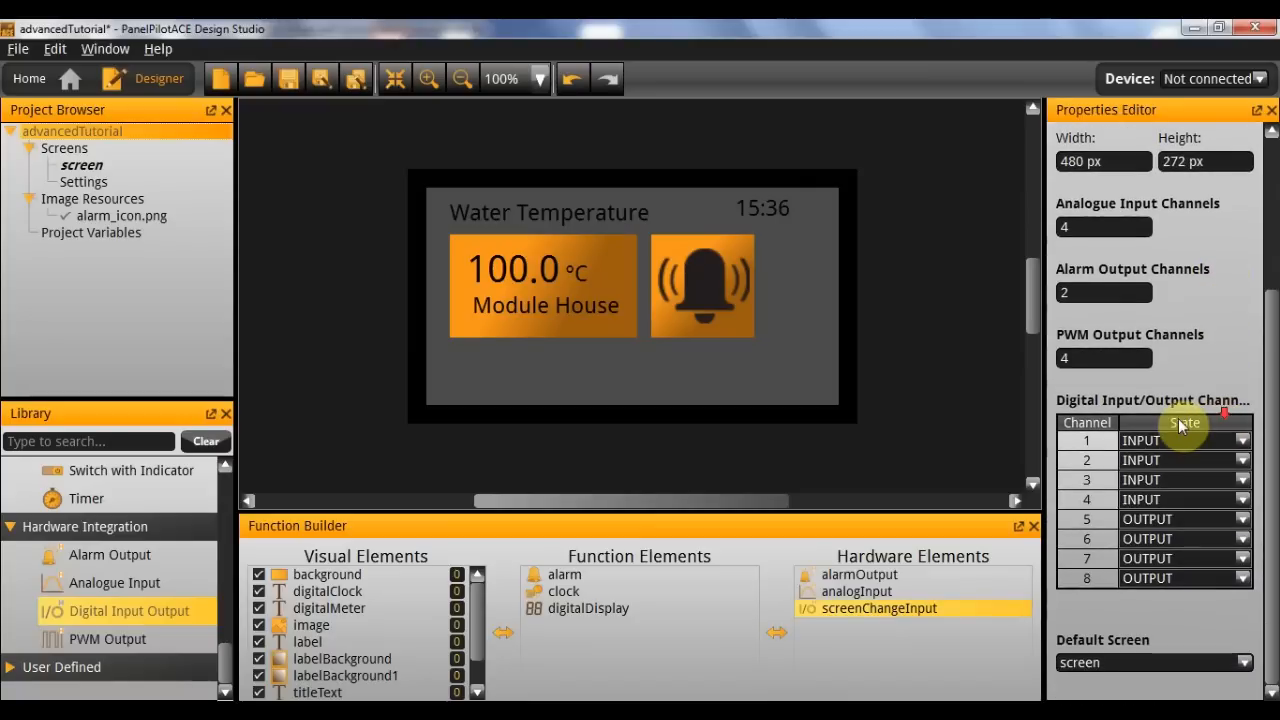
click(1228, 440)
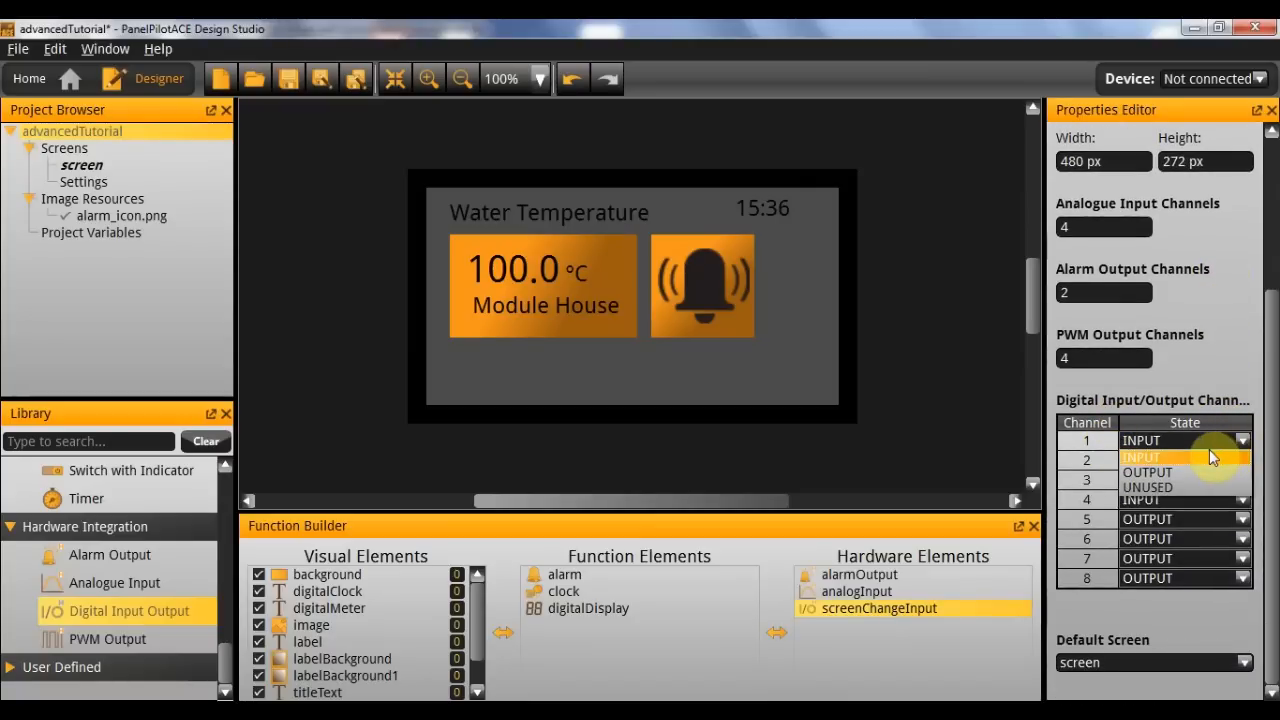
click(1184, 457)
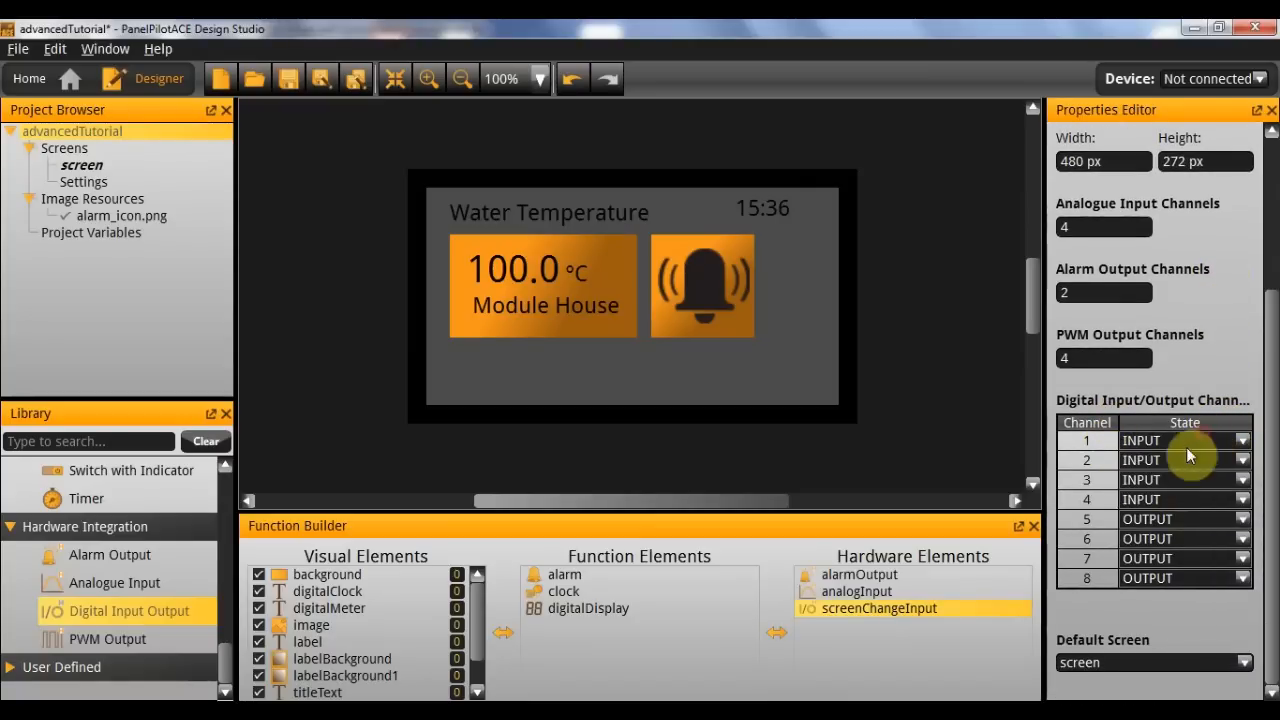
scroll(1162, 520, up, 4)
scroll(1160, 519, down, 3)
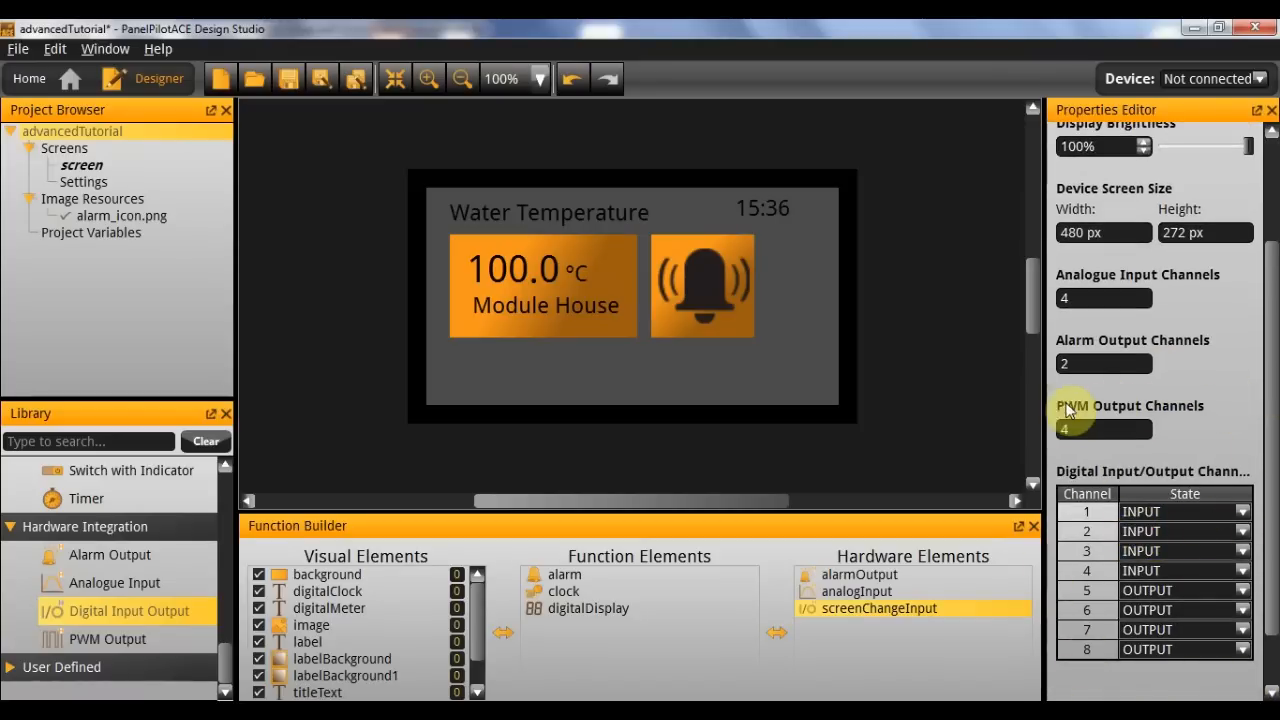
scroll(1112, 600, up, 3)
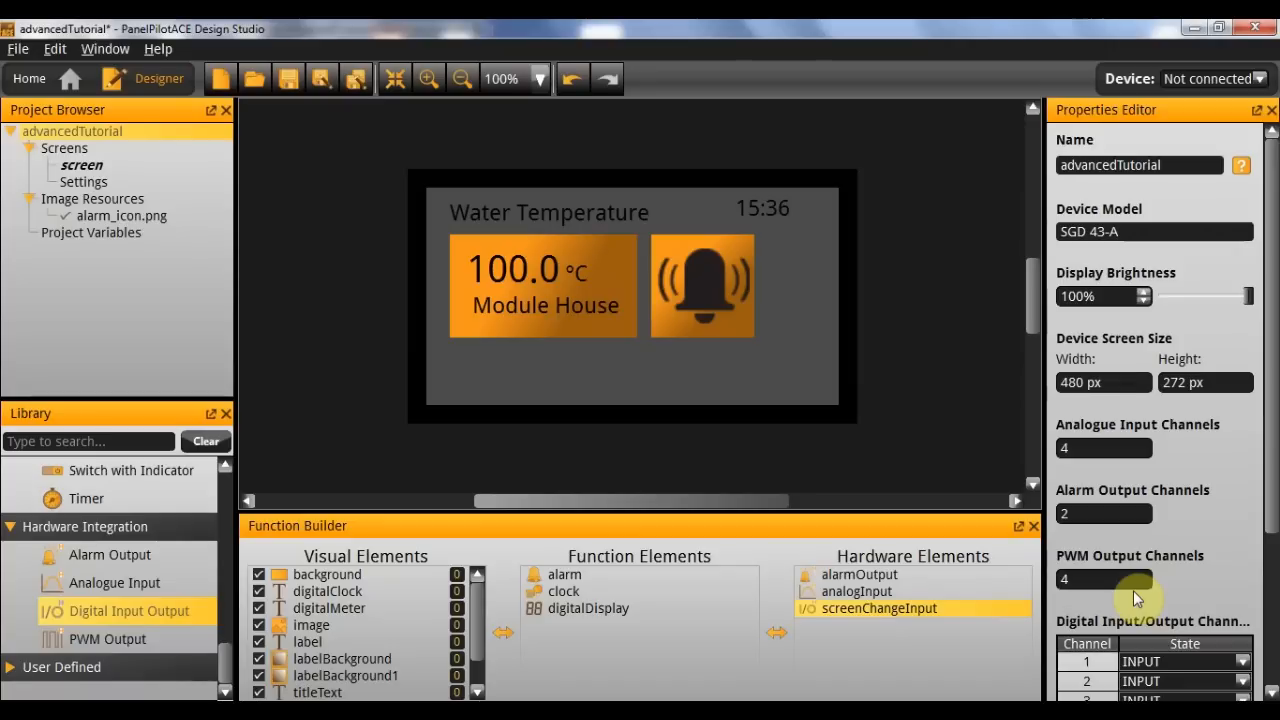
Step: Add a Hardware Trigger function to the main screen and set its hardware element to screenChangeInput
click(906, 610)
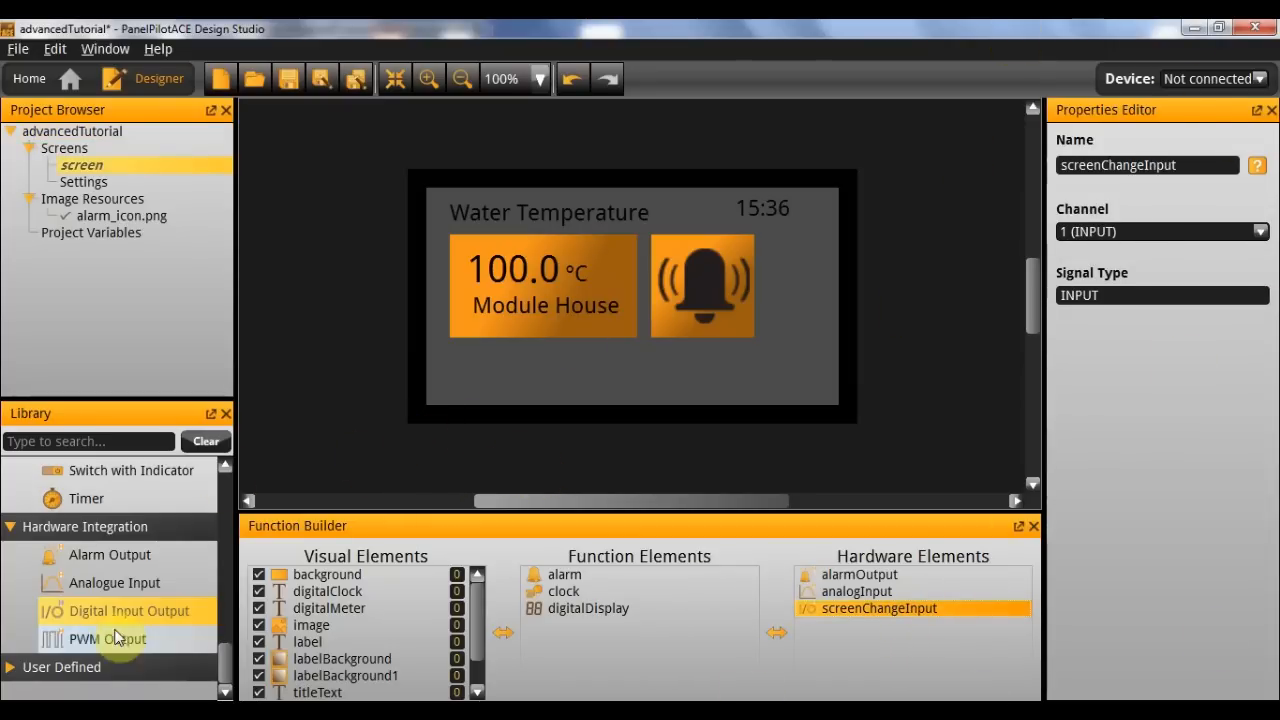
scroll(150, 640, up, 3)
scroll(150, 640, up, 4)
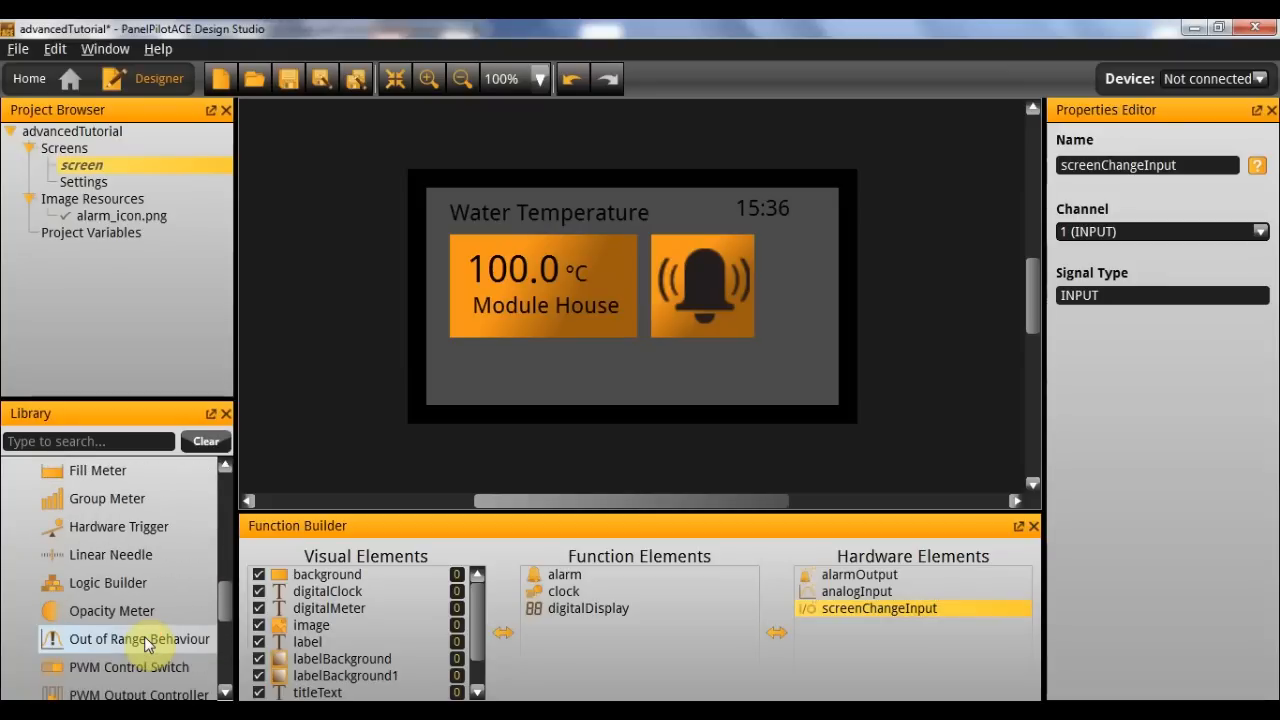
scroll(147, 643, up, 2)
drag(122, 612, 640, 650)
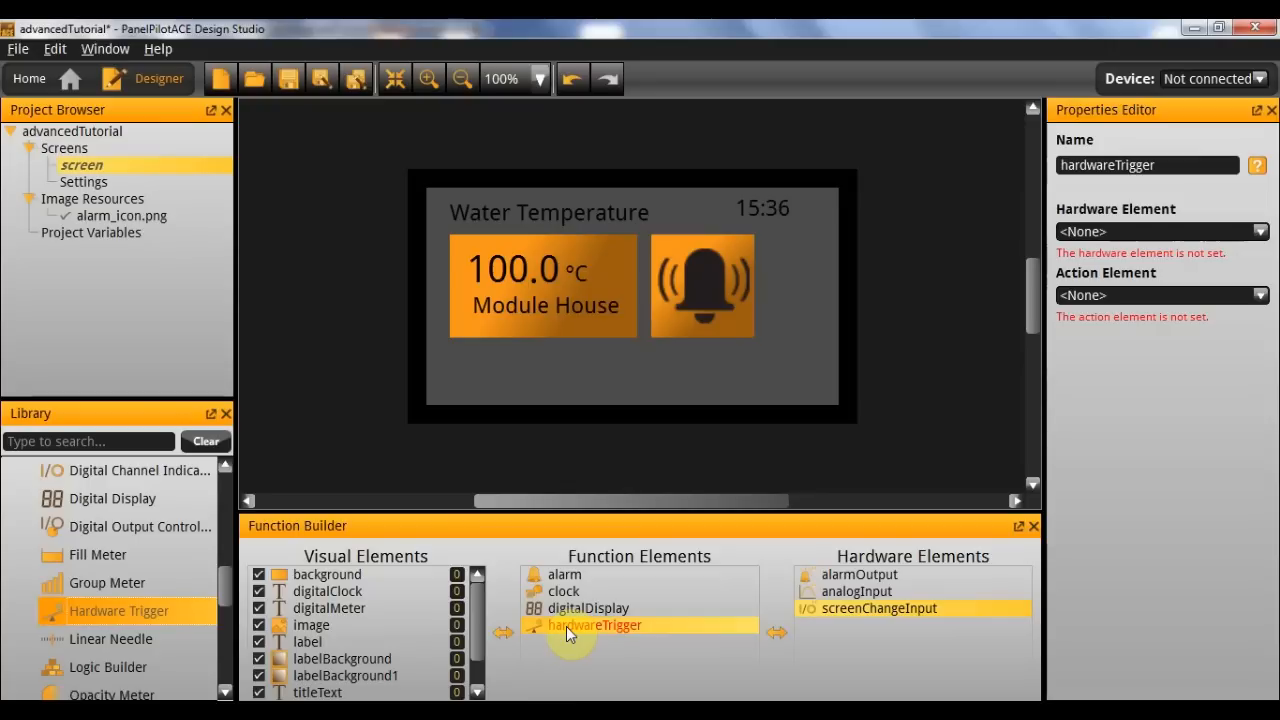
click(1166, 231)
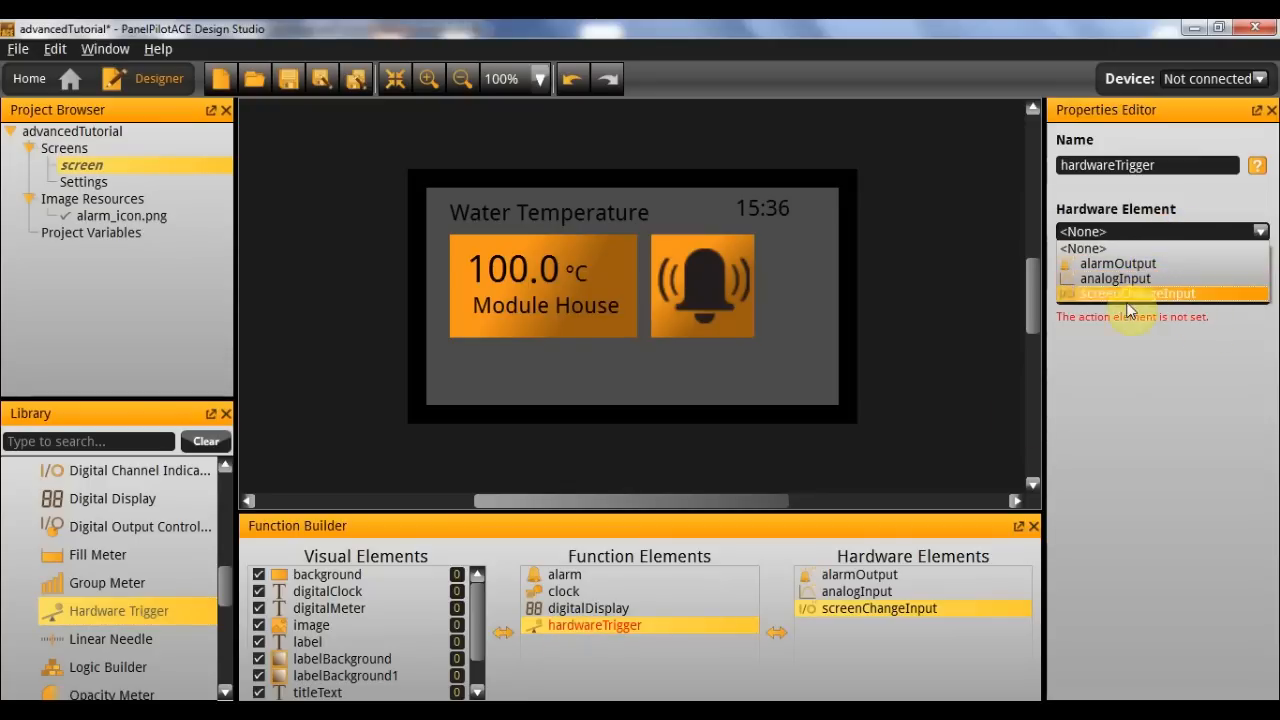
click(1130, 294)
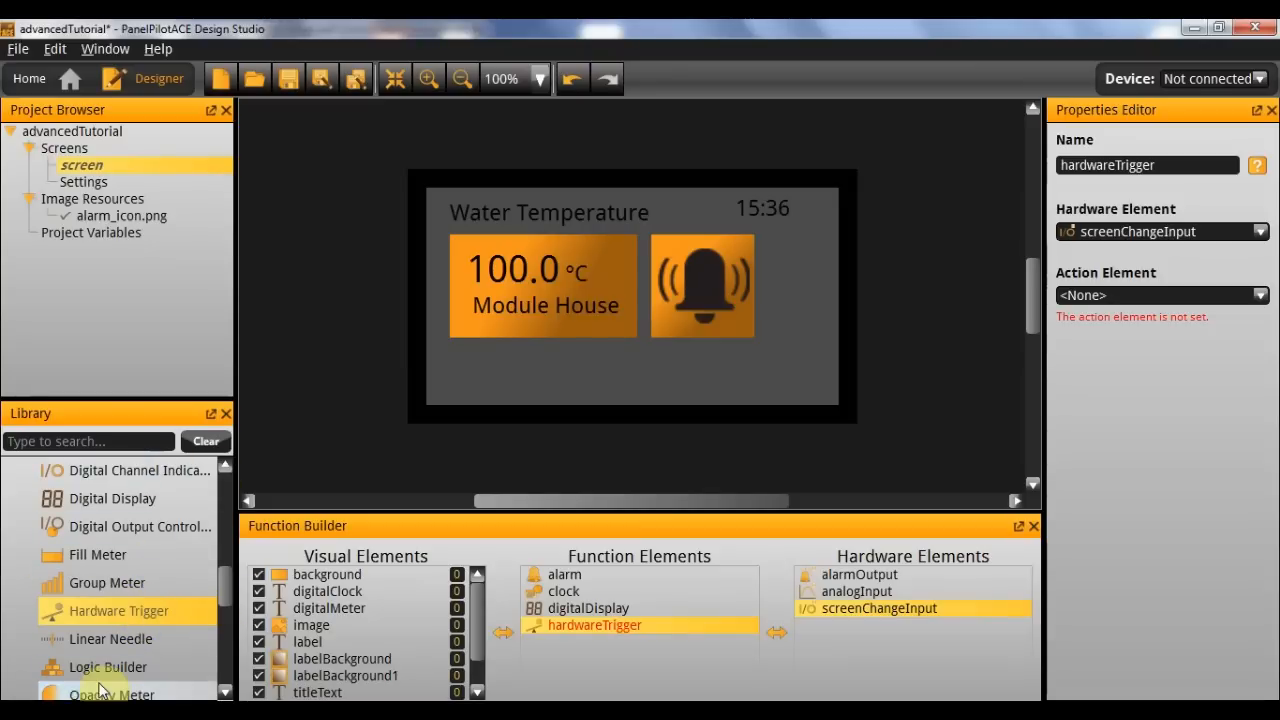
Step: Add a Logic Builder function to the main screen and open its rule logic for editing
drag(87, 670, 605, 664)
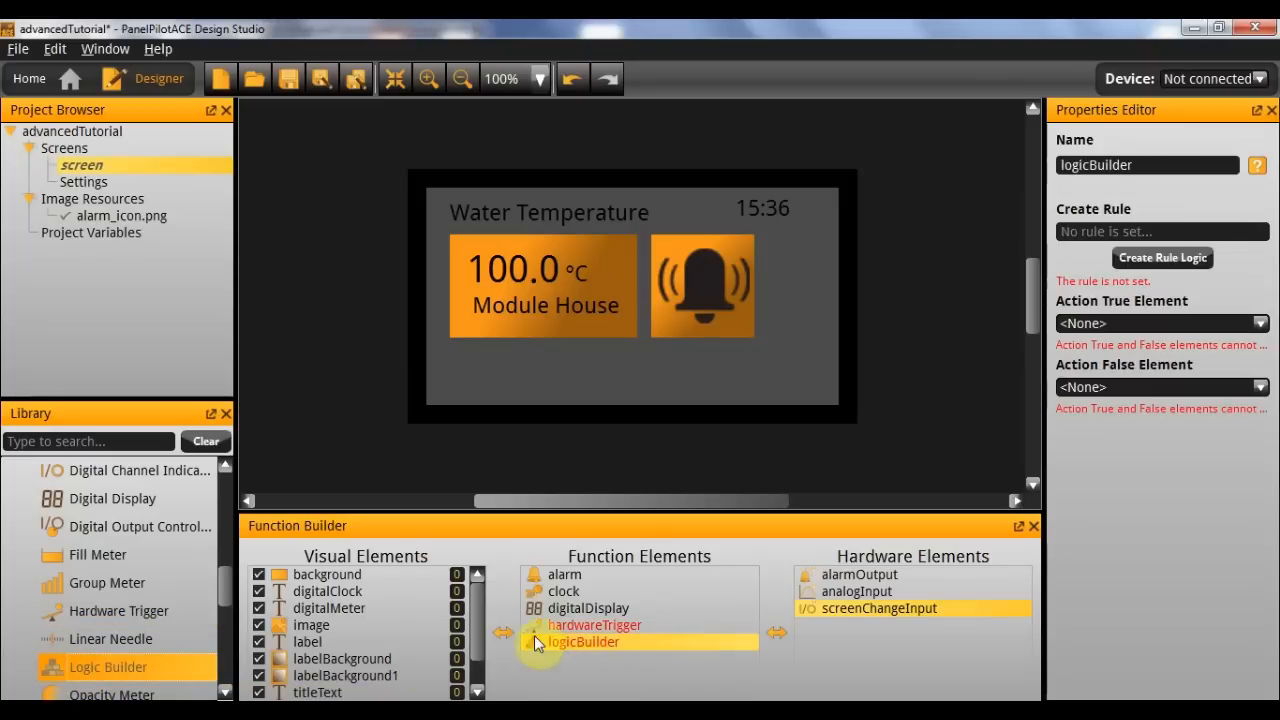
click(631, 639)
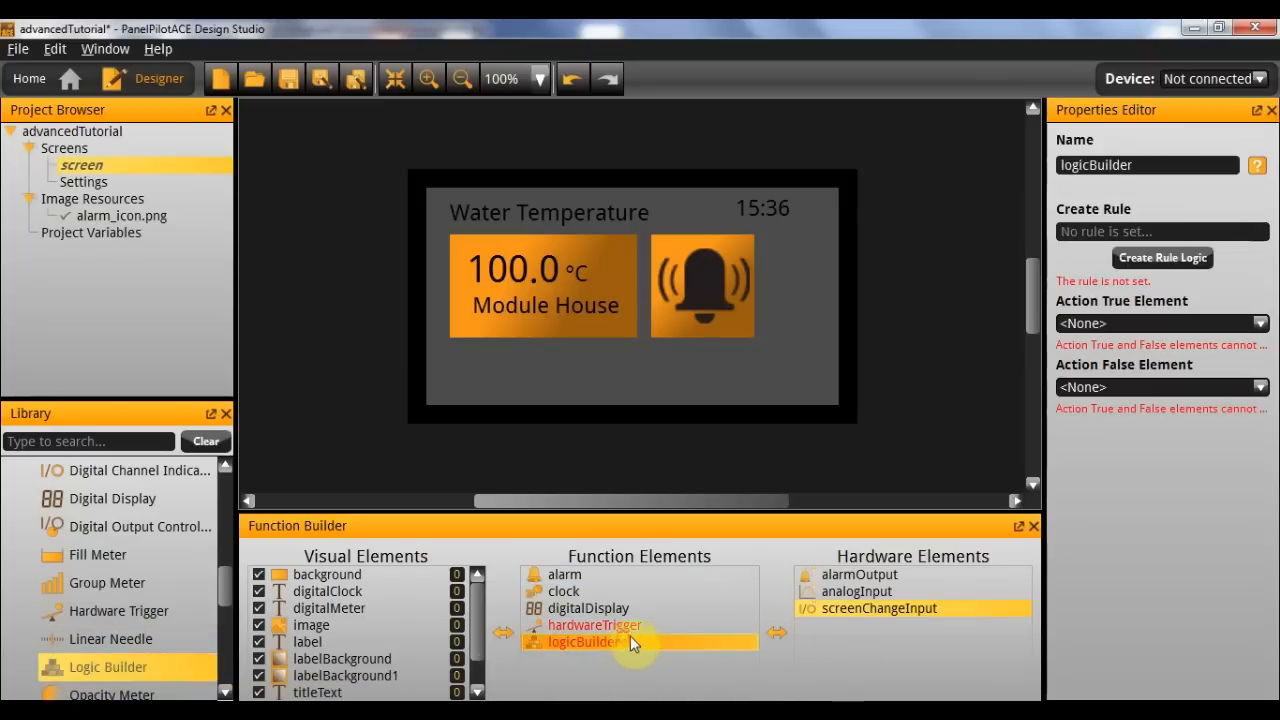
click(1162, 257)
Step: Add three placeholders to the Logic Builder rule and set the first to the Value property of screenChangeInput
click(778, 421)
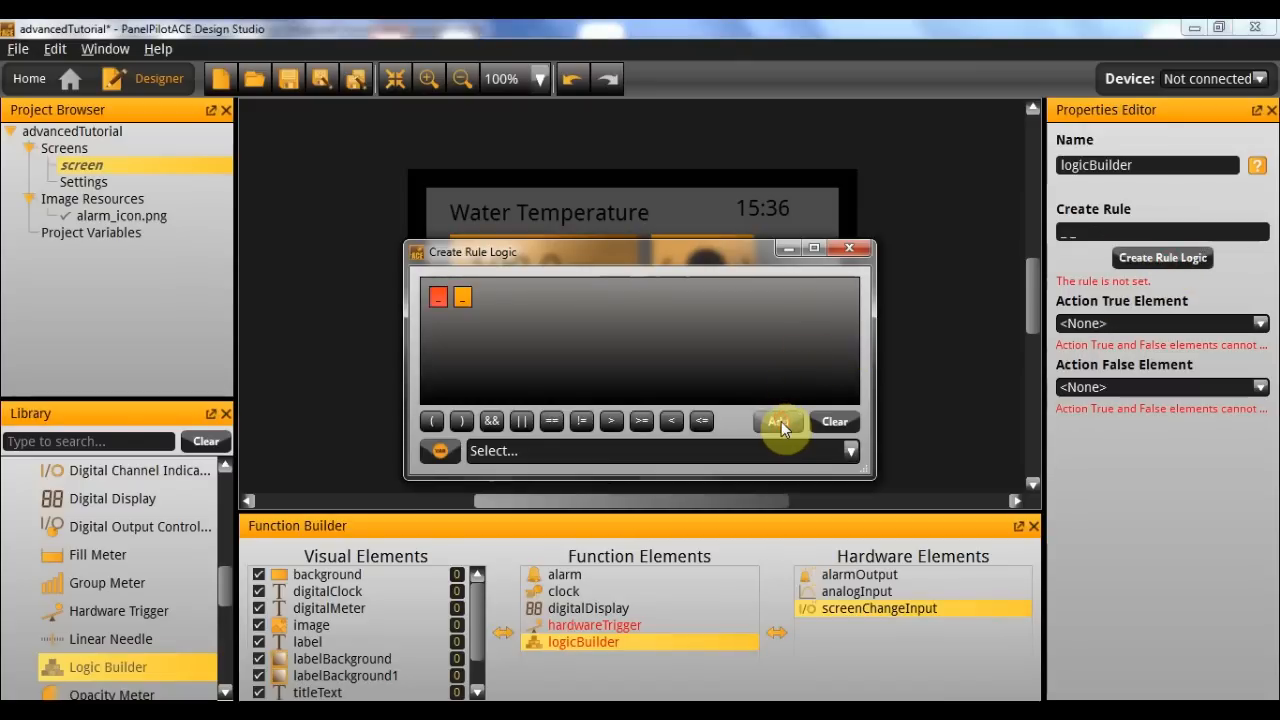
click(438, 297)
click(439, 452)
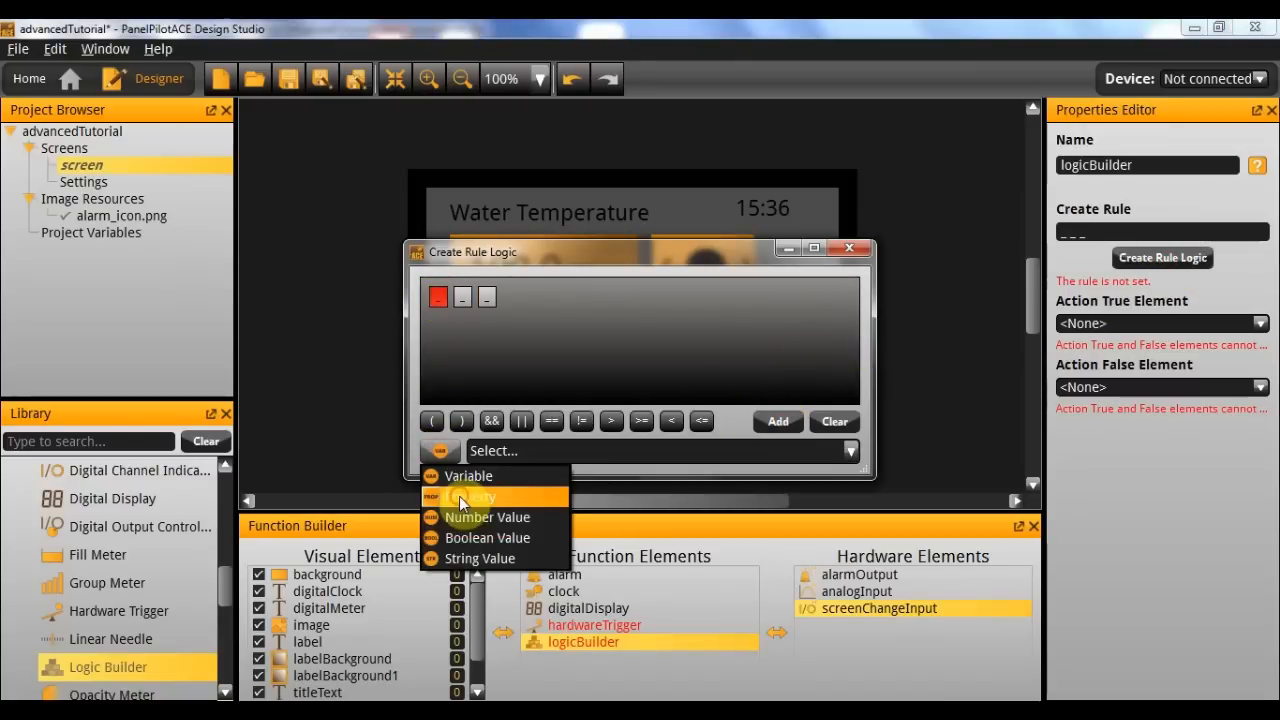
click(459, 496)
click(518, 455)
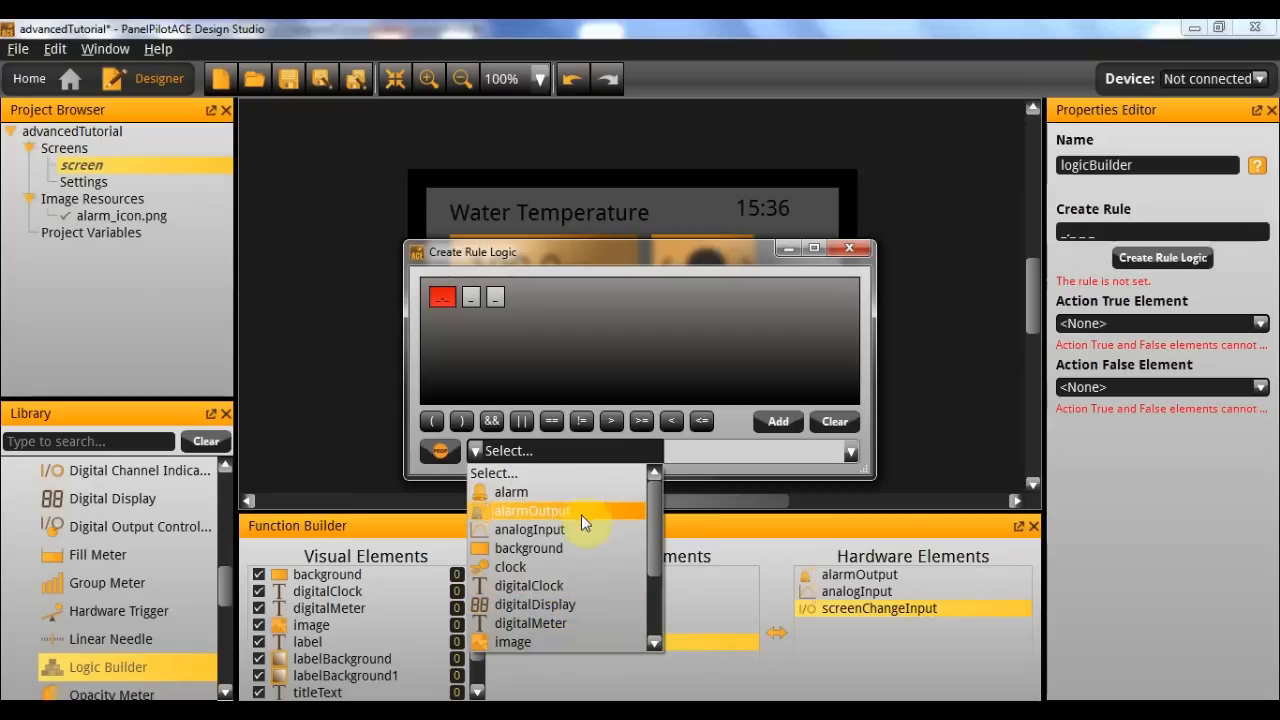
scroll(575, 550, down, 2)
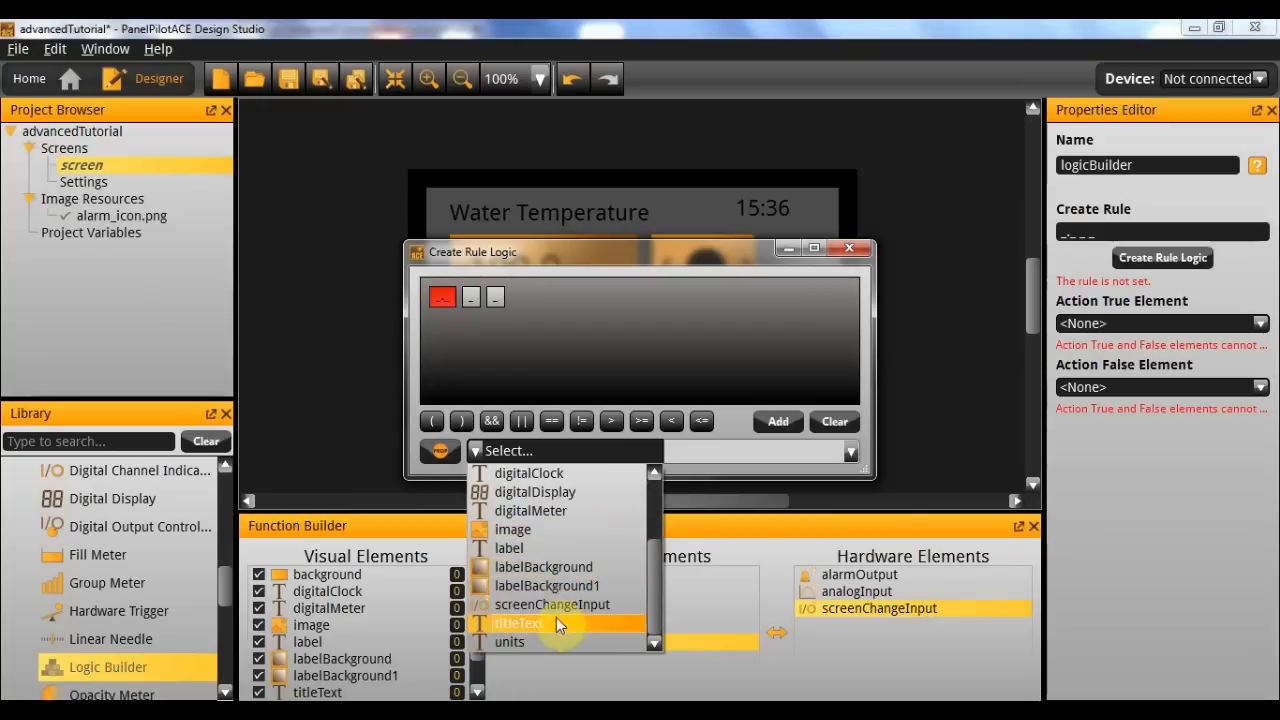
click(565, 602)
click(700, 450)
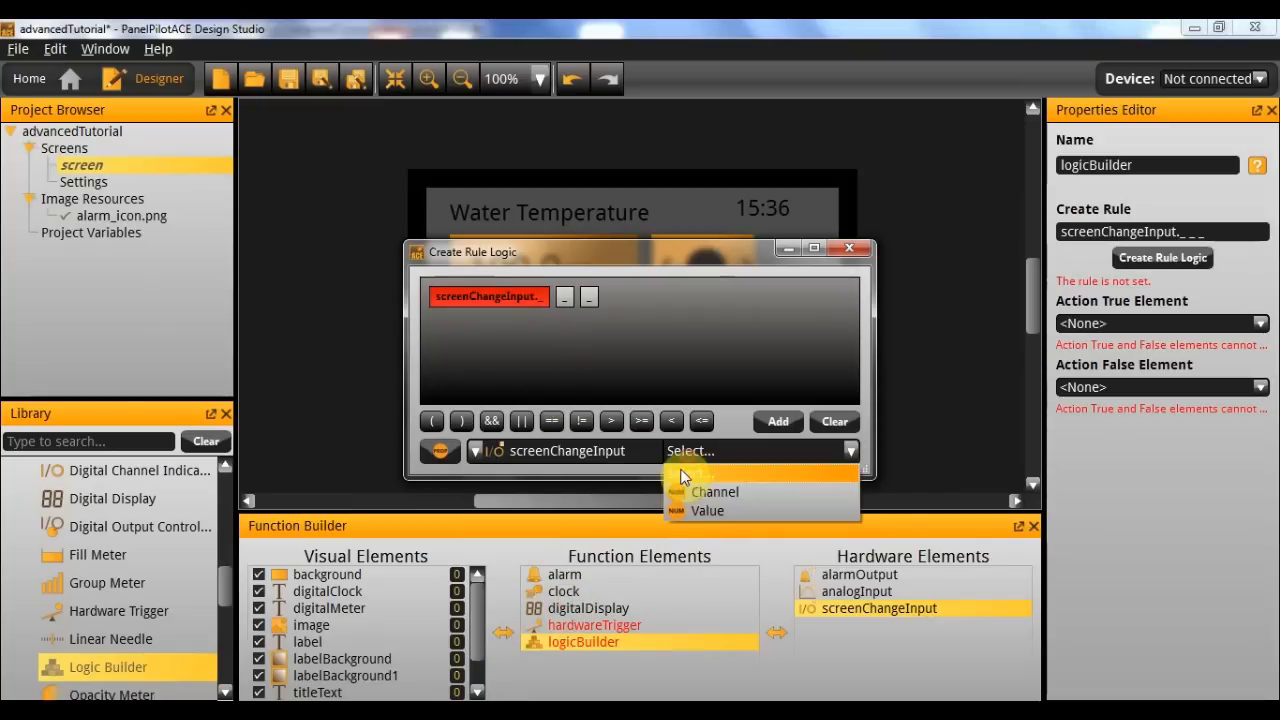
click(695, 508)
Step: Complete the rule by comparing the input value with == to the Boolean value true, and close the rule editor
click(588, 298)
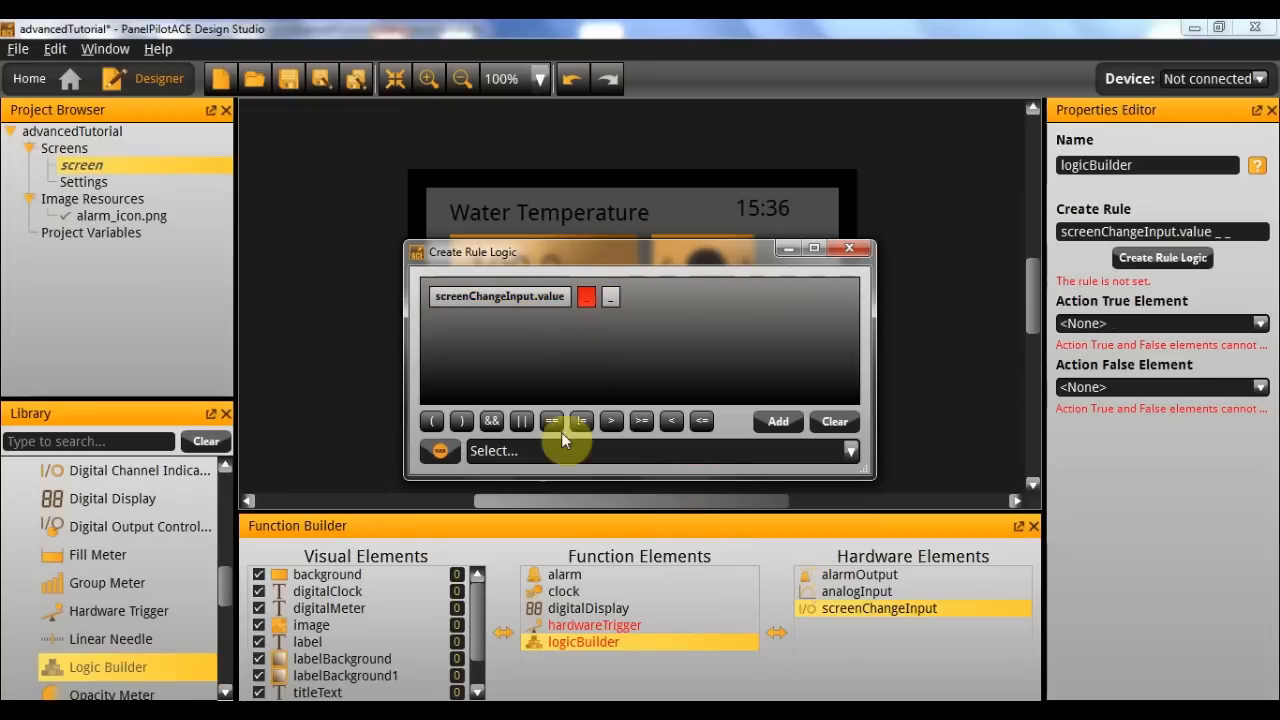
click(551, 420)
click(617, 298)
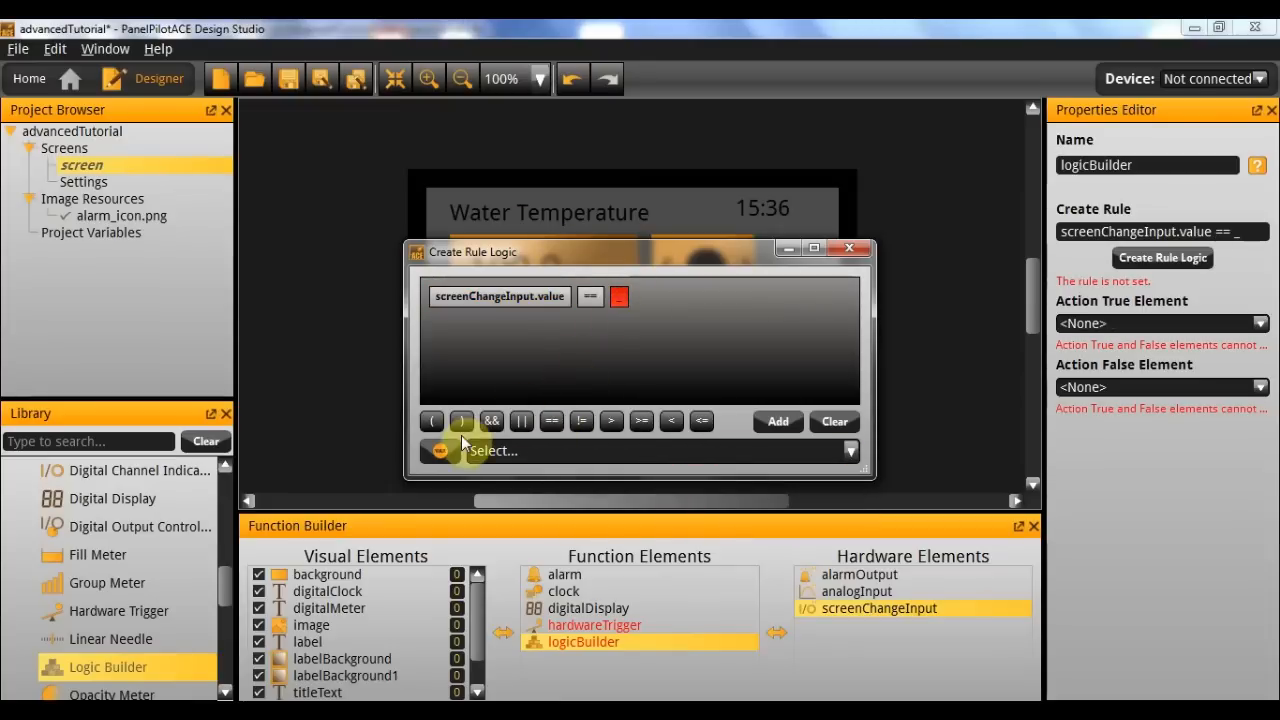
click(435, 457)
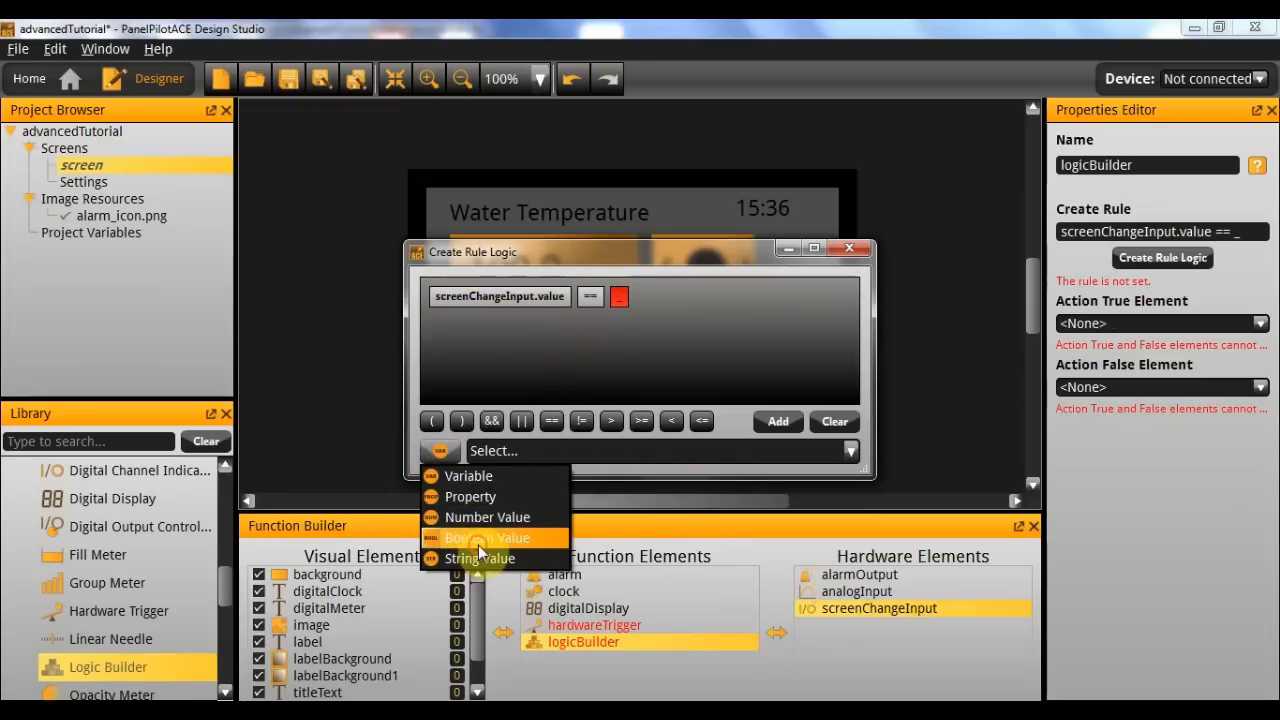
click(478, 540)
click(498, 460)
click(849, 248)
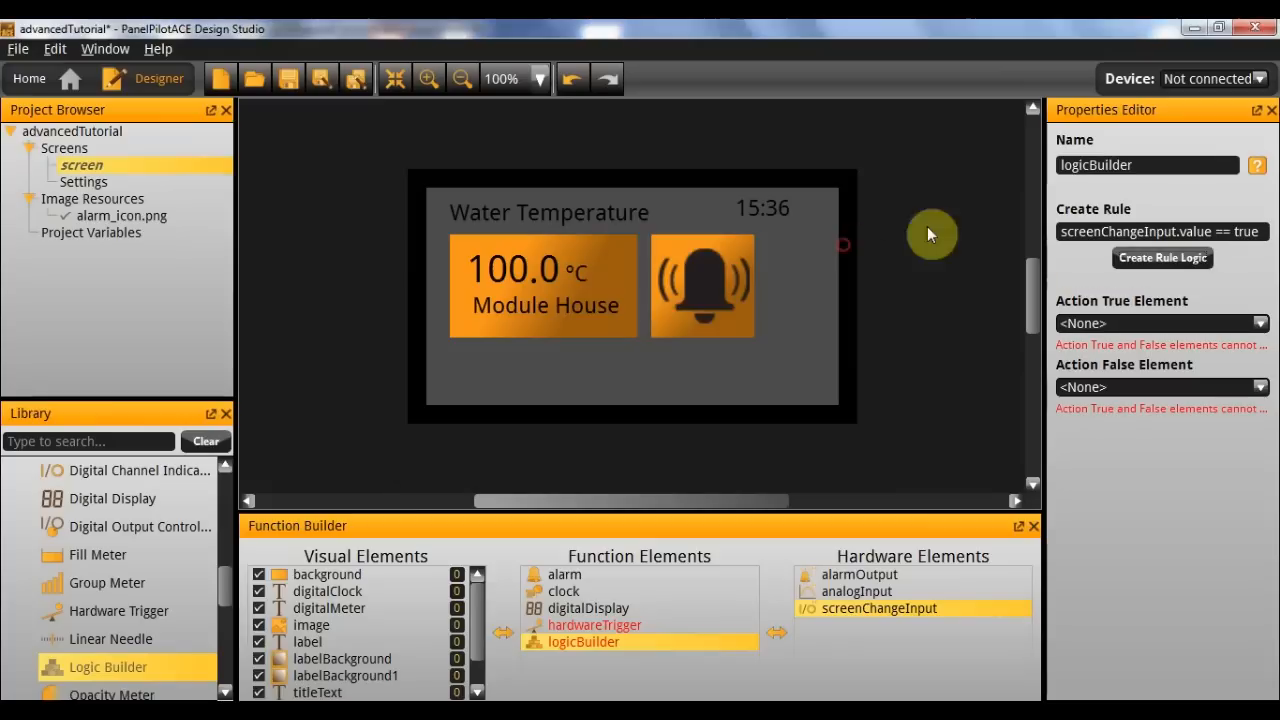
Step: Rename the Logic Builder function as ifScreenChange
double_click(1165, 166)
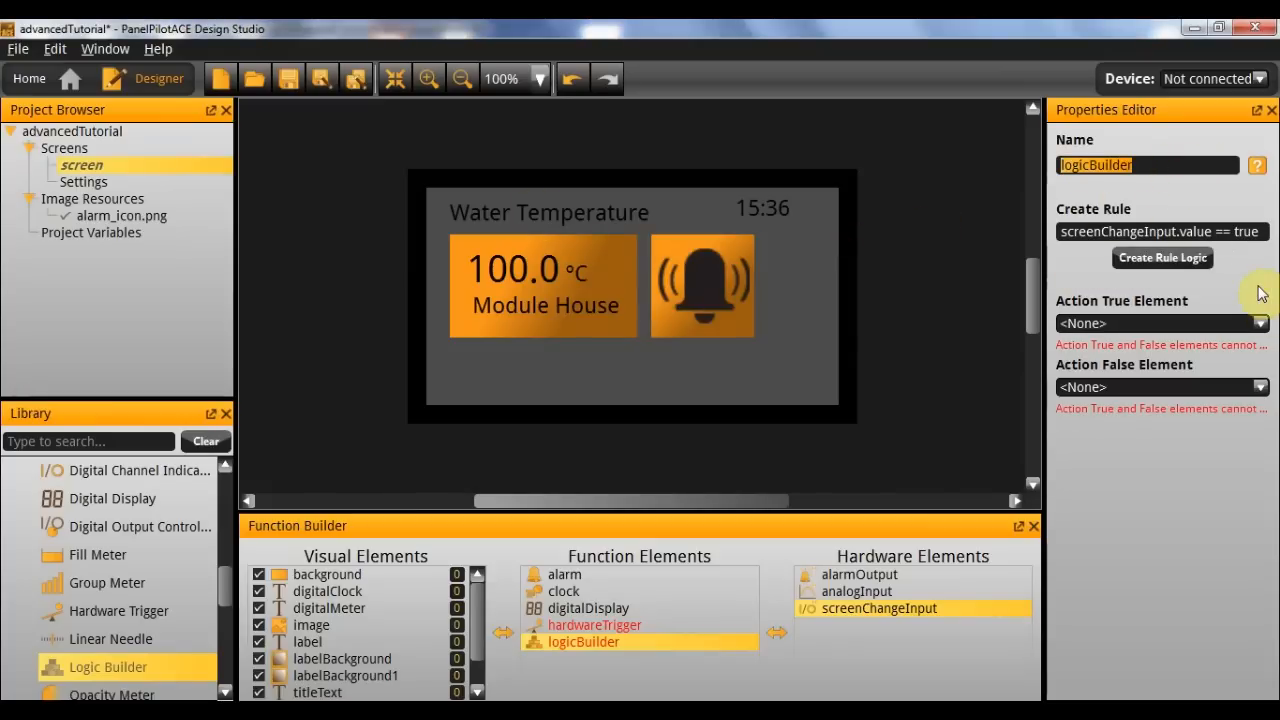
text(uf)
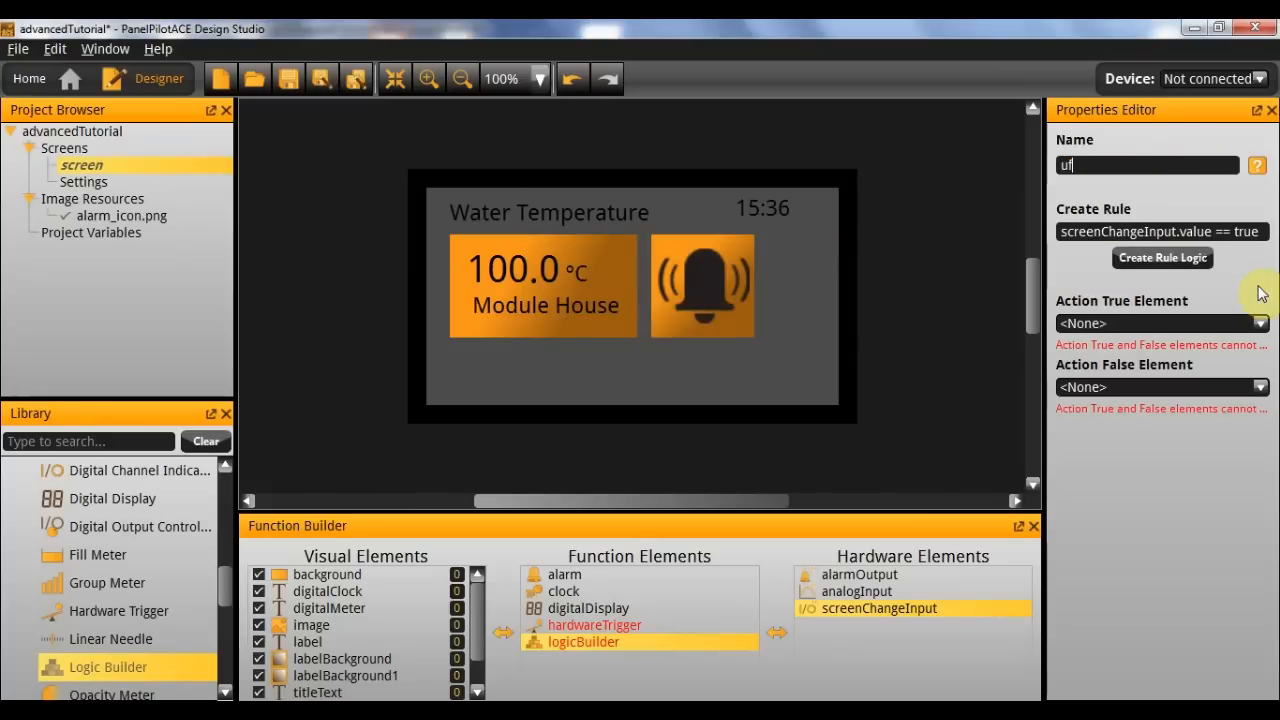
key(BackSpace)
key(BackSpace)
key(BackSpace)
key(BackSpace)
key(Return)
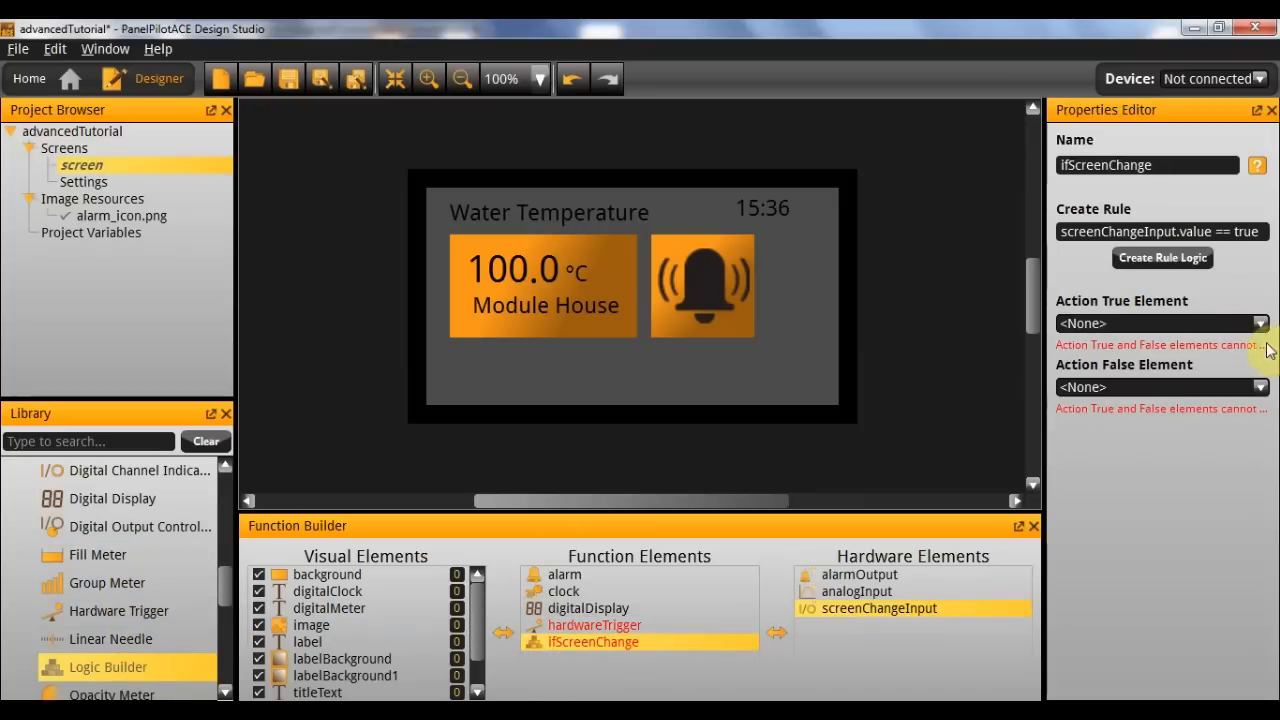
Step: Add an Action (Load Screen) function to the main screen, name it loadSettings and have it load the Settings screen
scroll(130, 590, up, 5)
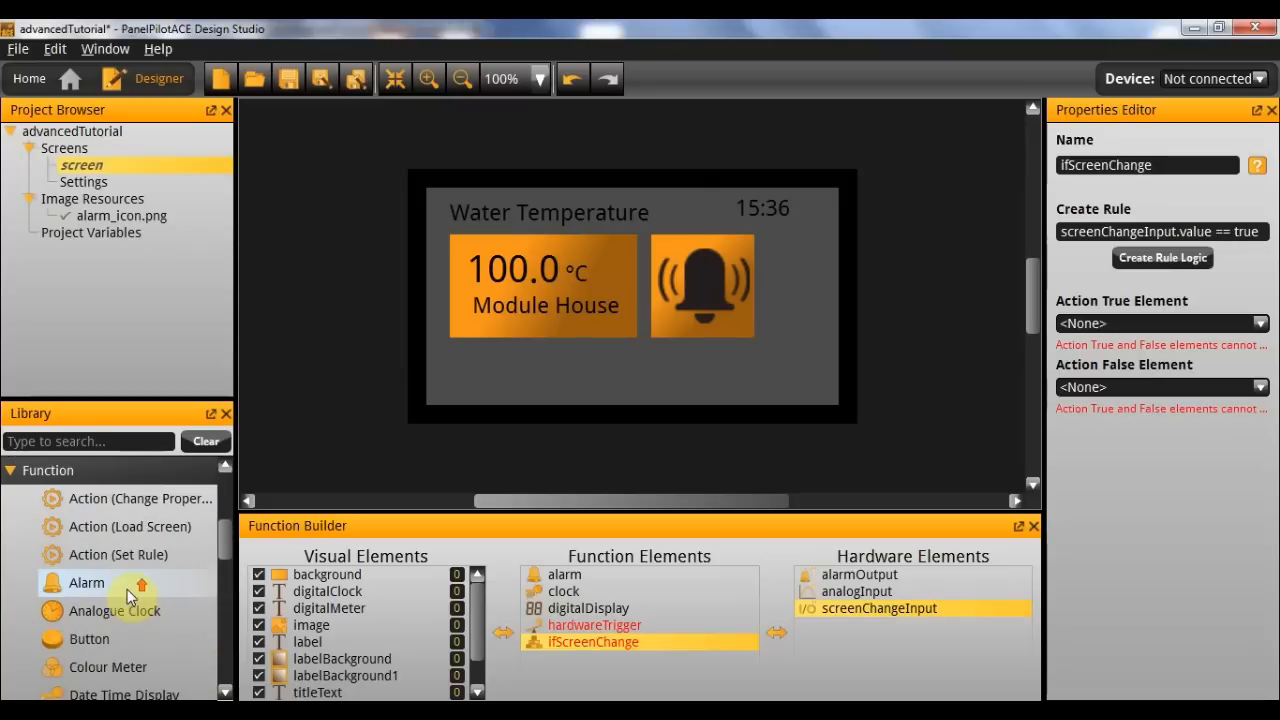
drag(86, 528, 592, 678)
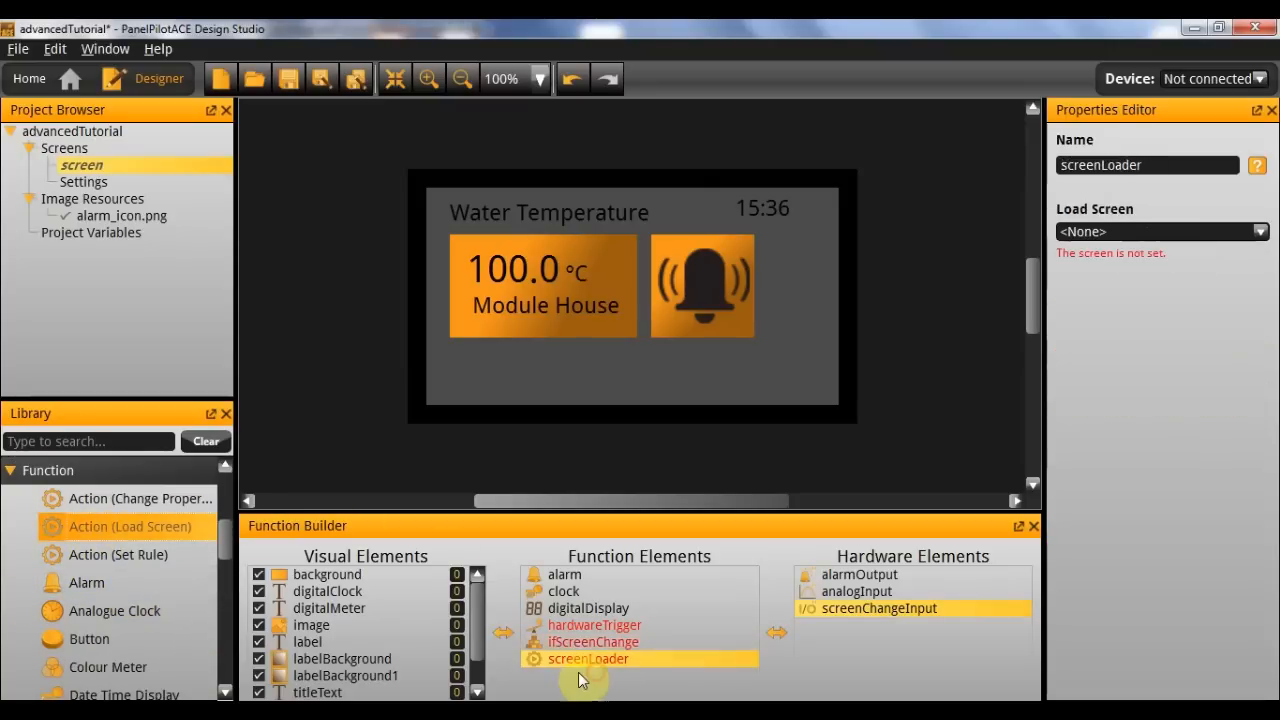
double_click(1190, 163)
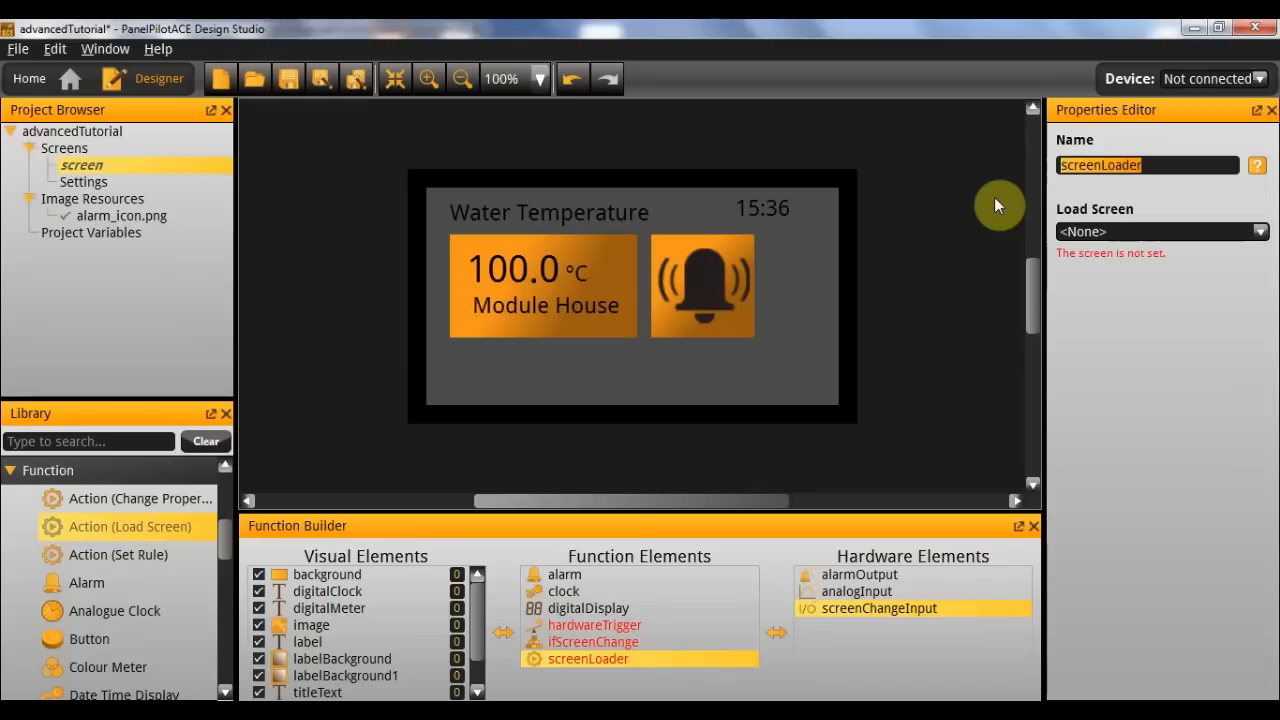
text(loadSettings)
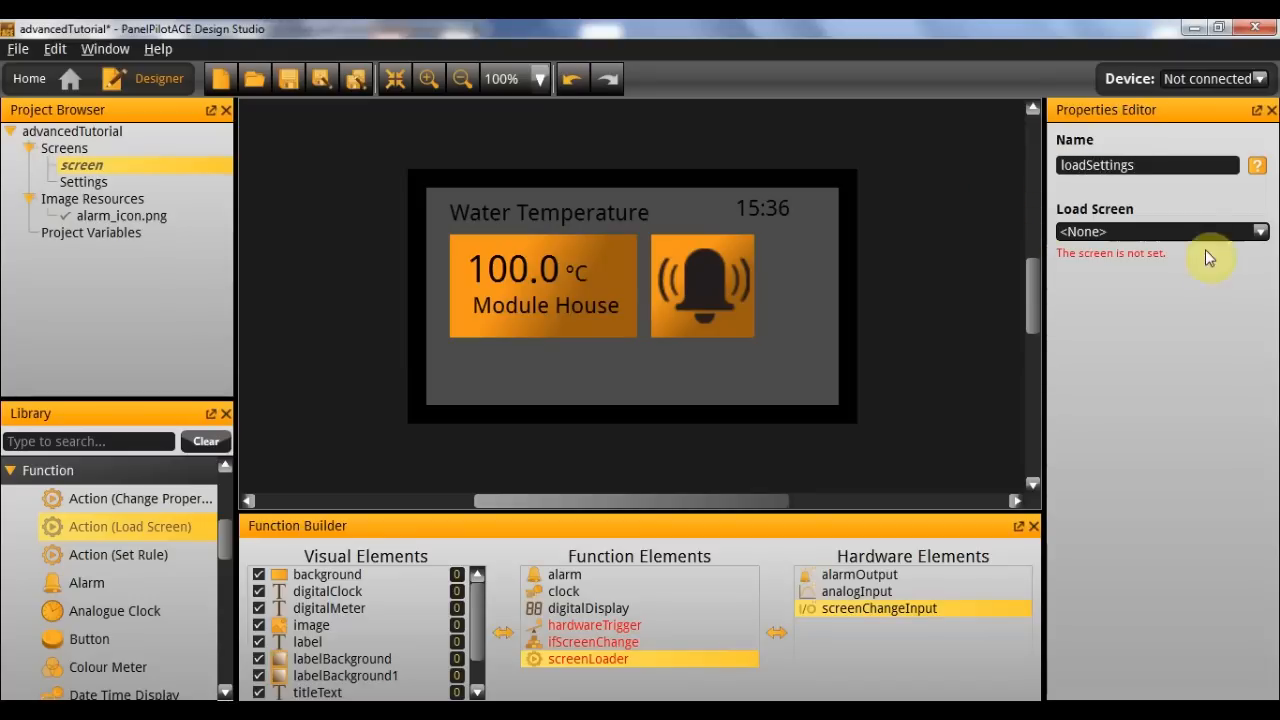
click(1155, 231)
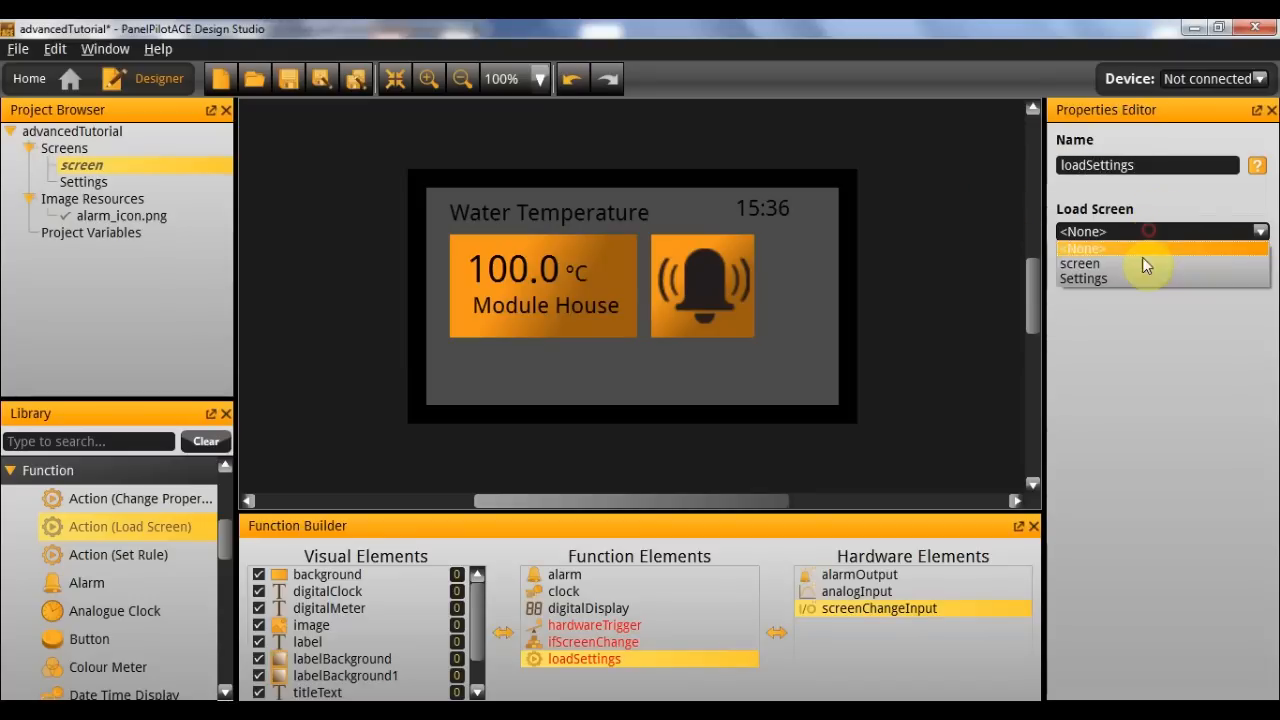
click(1106, 282)
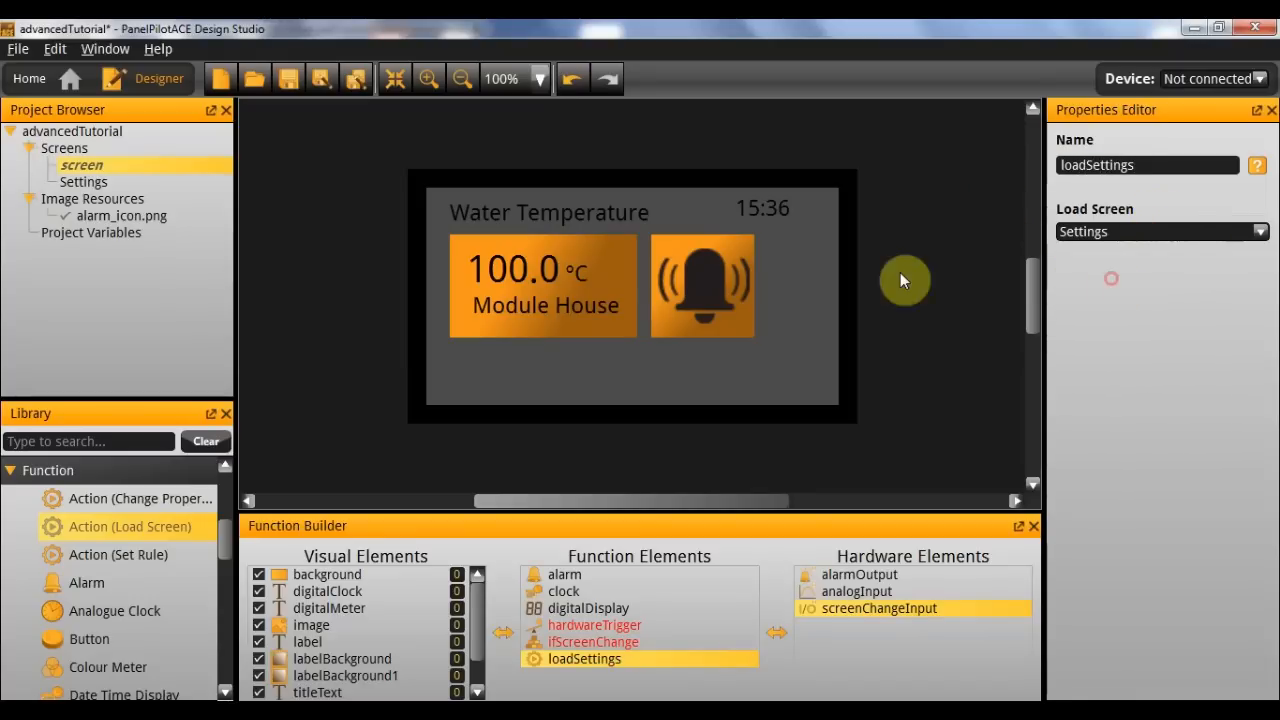
Step: Set the Action True Element of ifScreenChange to loadSettings
click(597, 643)
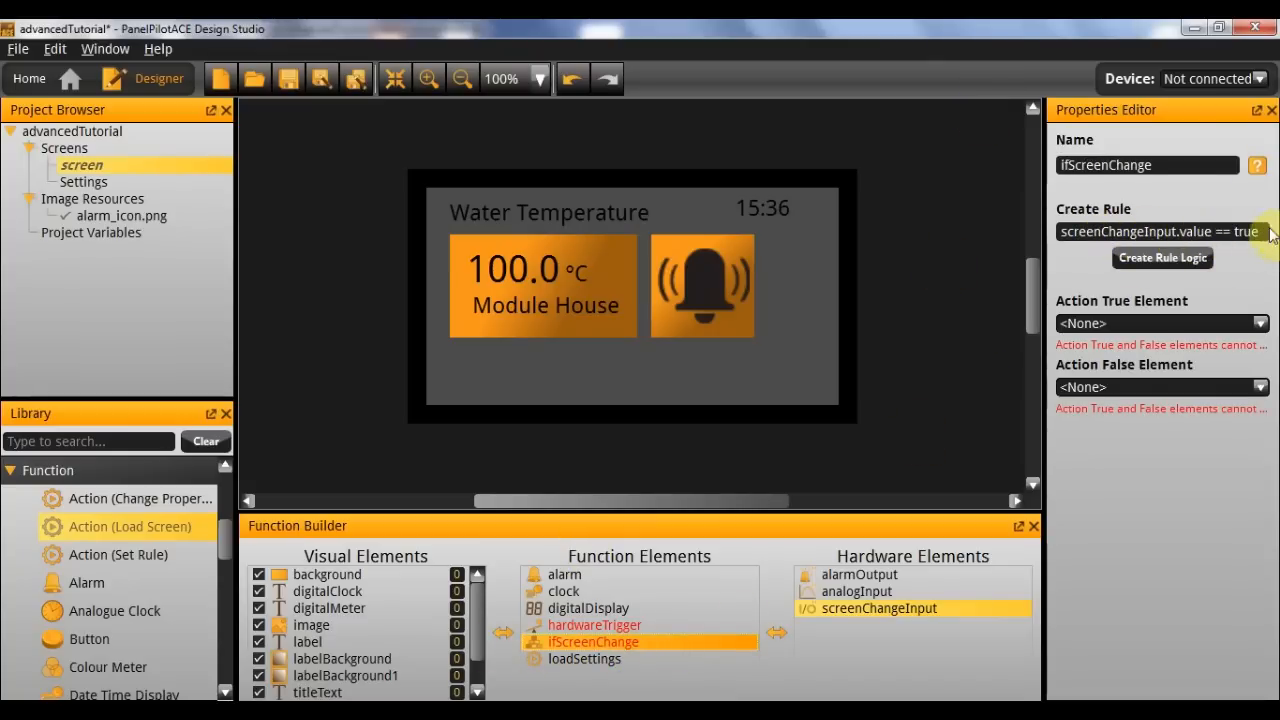
click(1120, 323)
click(1109, 351)
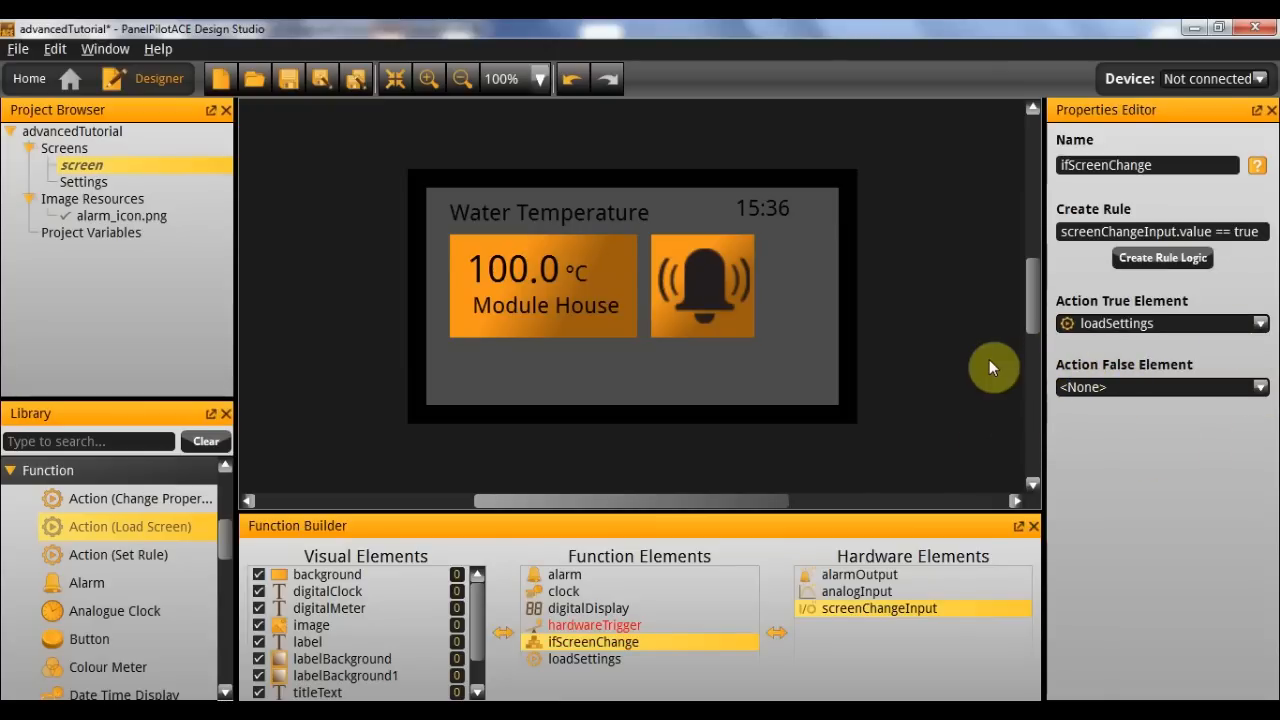
Step: Set the Action Element of hardwareTrigger to ifScreenChange
click(605, 626)
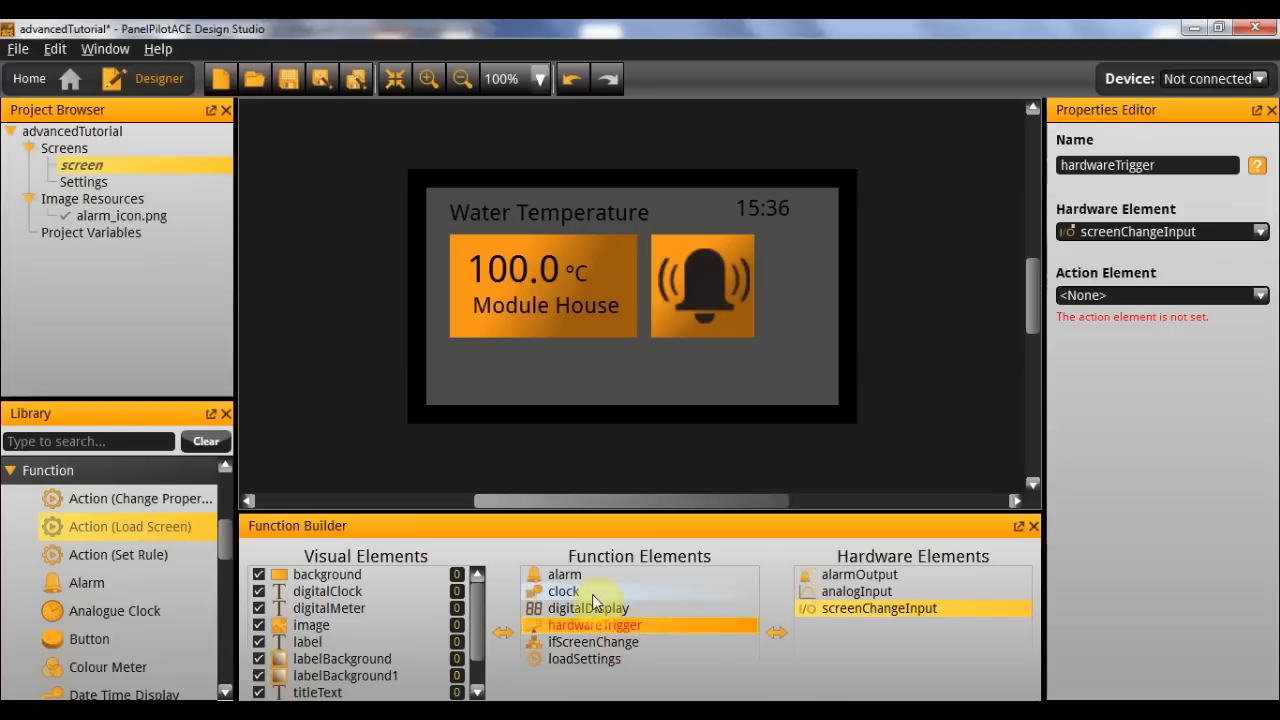
click(1166, 297)
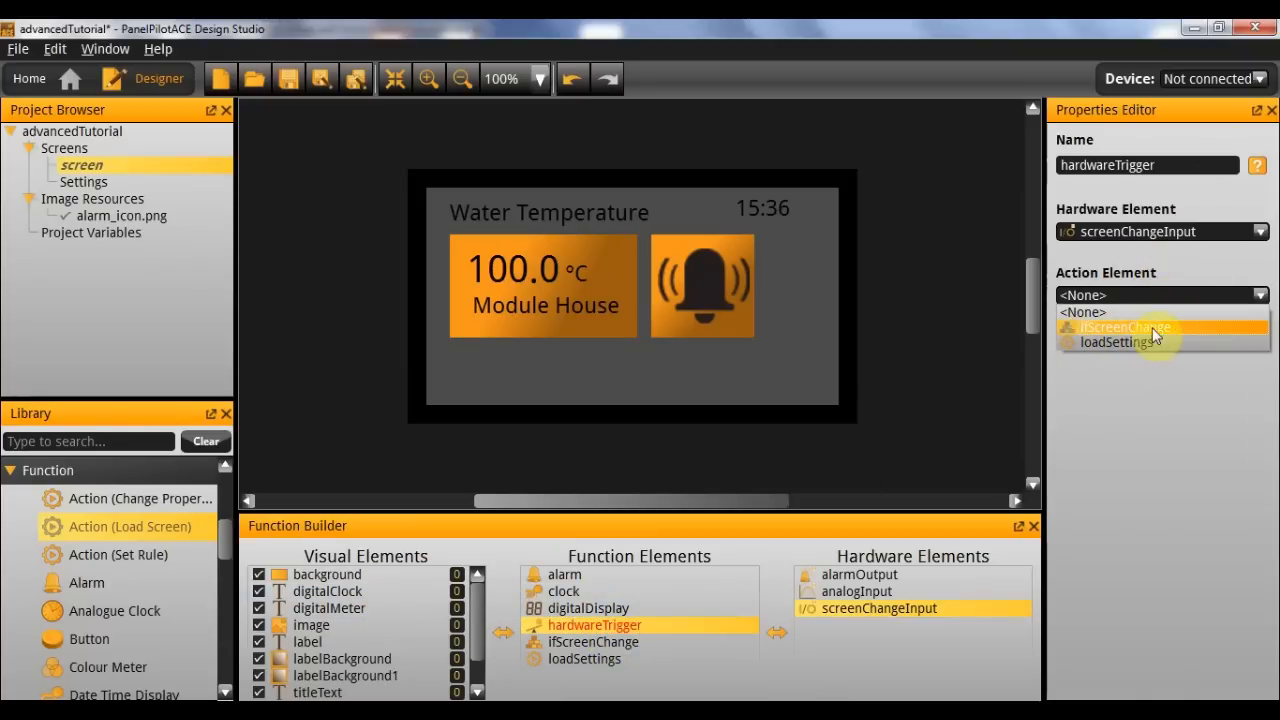
click(1156, 330)
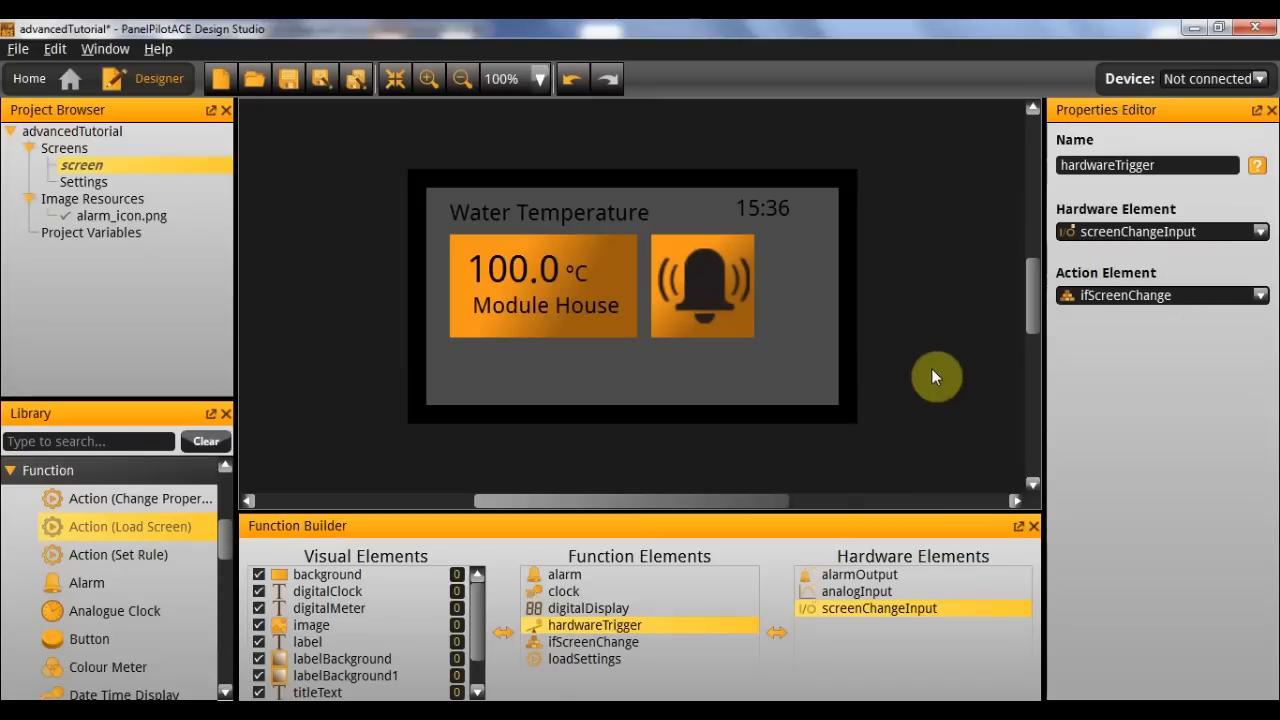
Step: Run the project in the emulator, toggle digital channel 1 between ON and OFF, and close the emulator
click(858, 454)
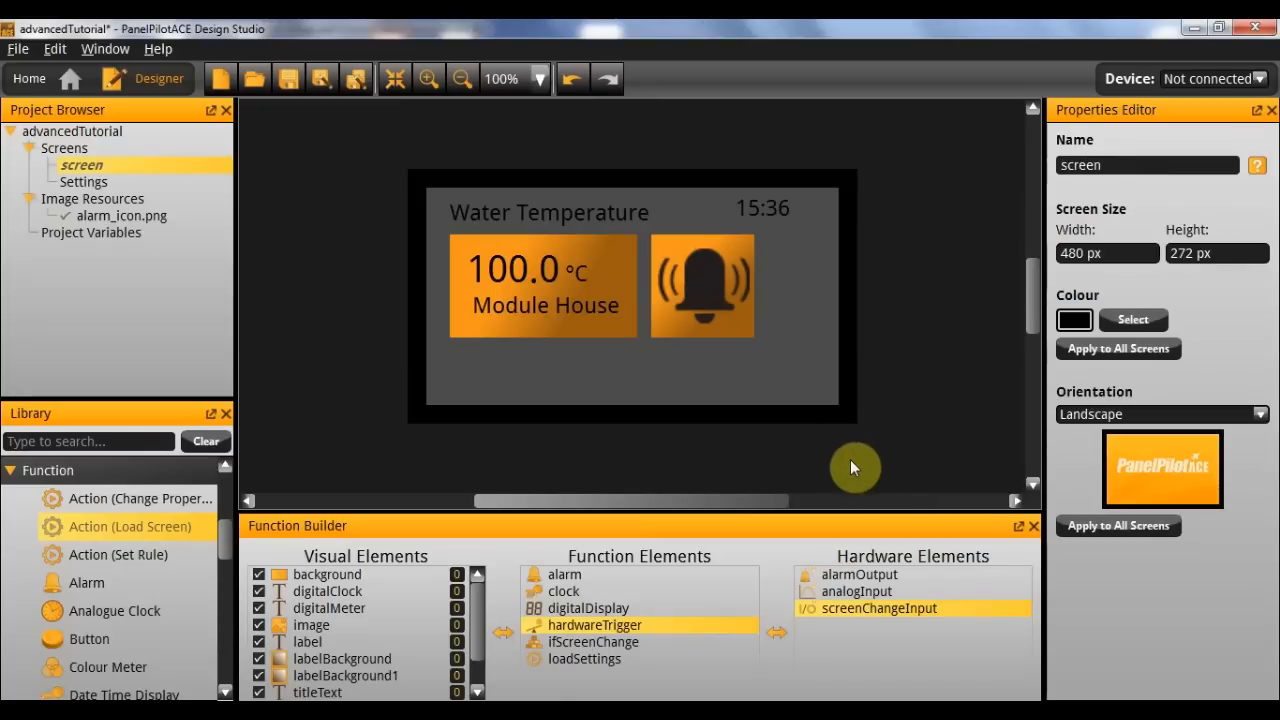
key(F5)
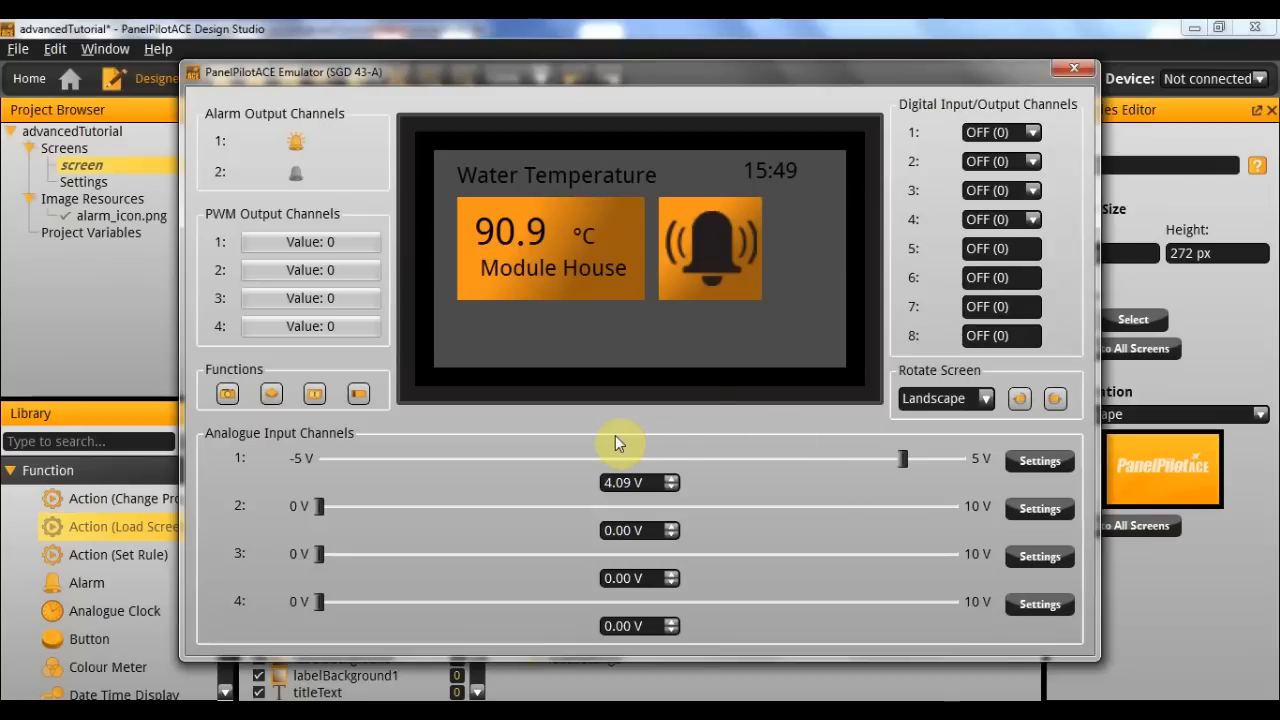
click(1000, 132)
click(1000, 162)
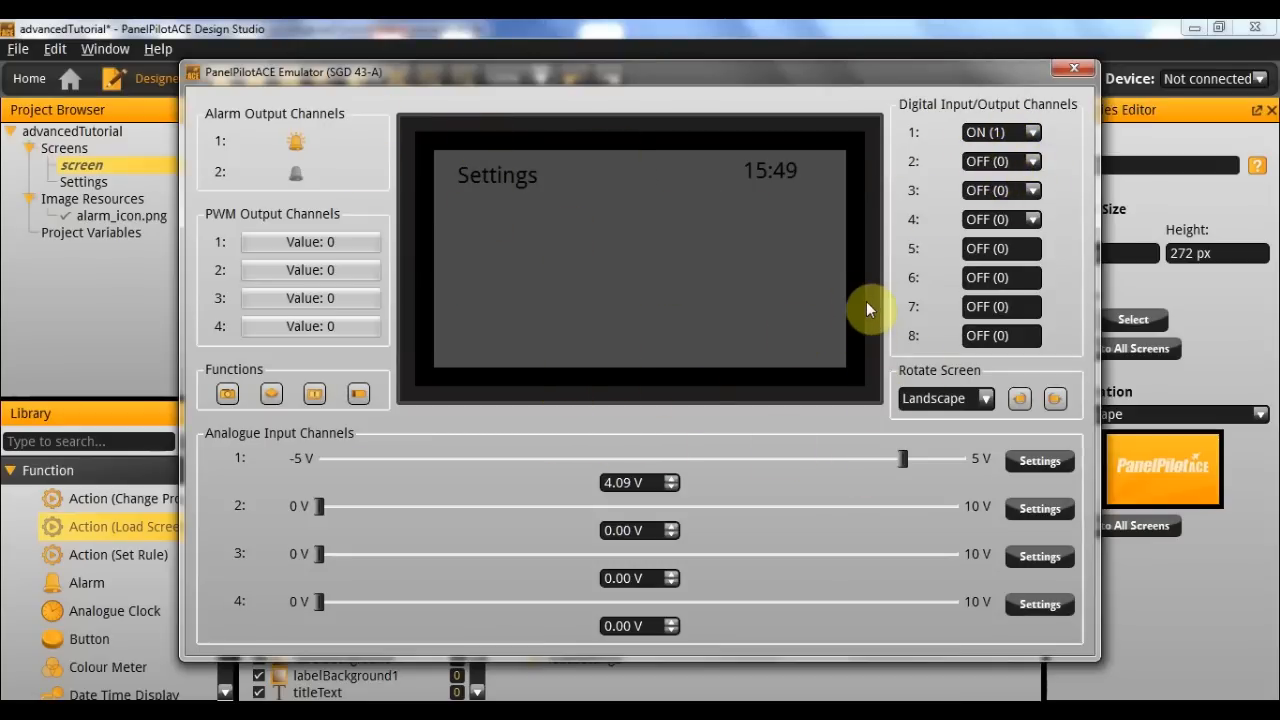
click(1031, 135)
click(1013, 150)
click(1015, 137)
click(993, 164)
click(1031, 132)
click(998, 148)
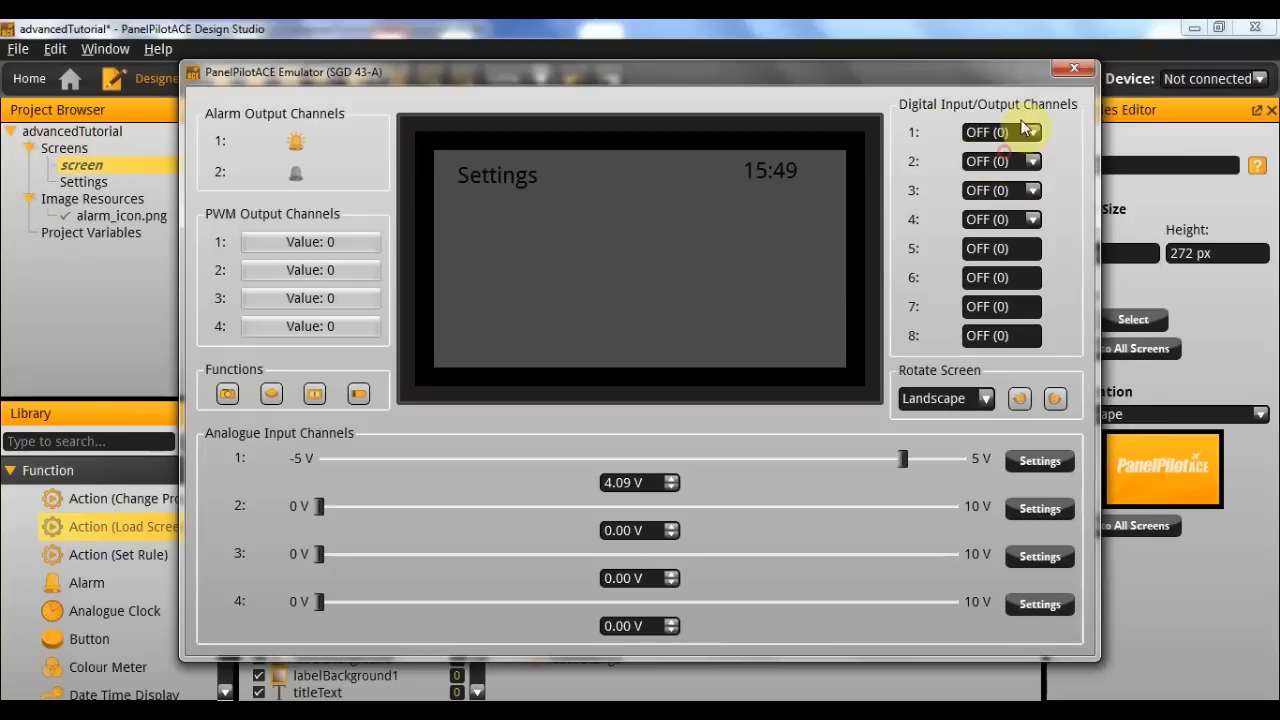
click(1078, 70)
Step: Copy the hardwareTrigger, ifScreenChange and loadSettings functions from the main screen and paste them into the Settings screen
click(80, 181)
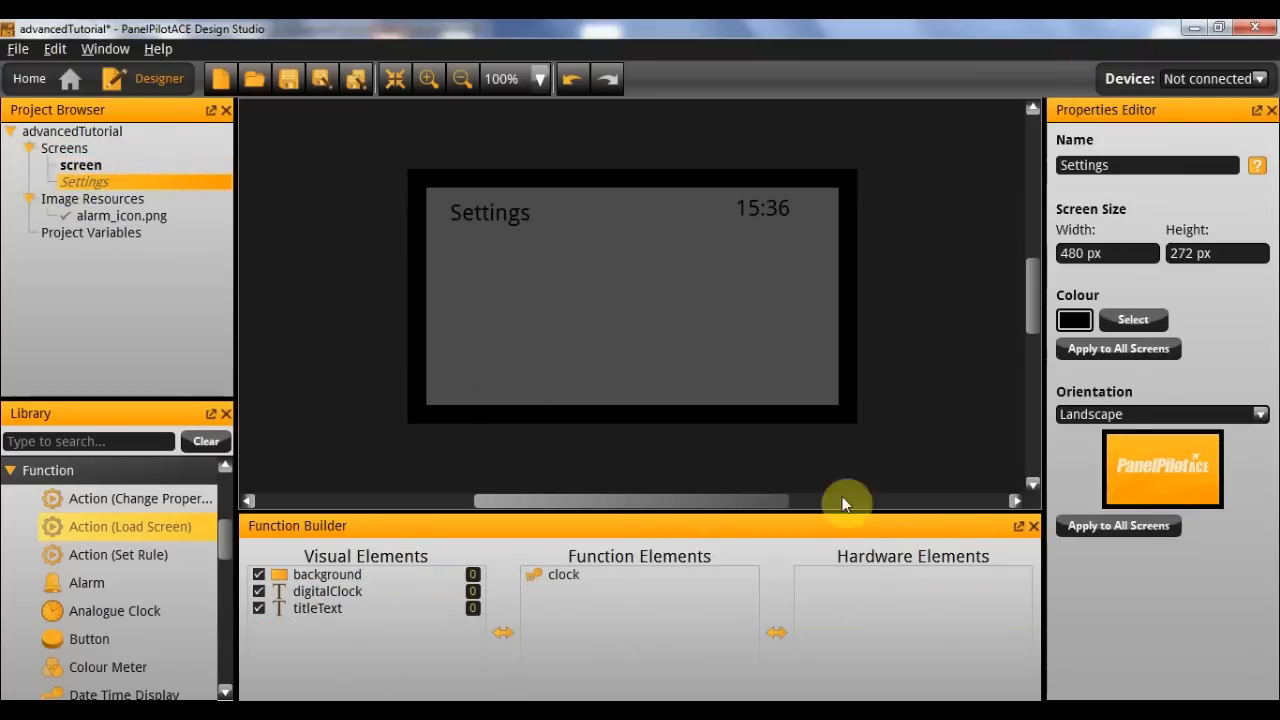
click(147, 167)
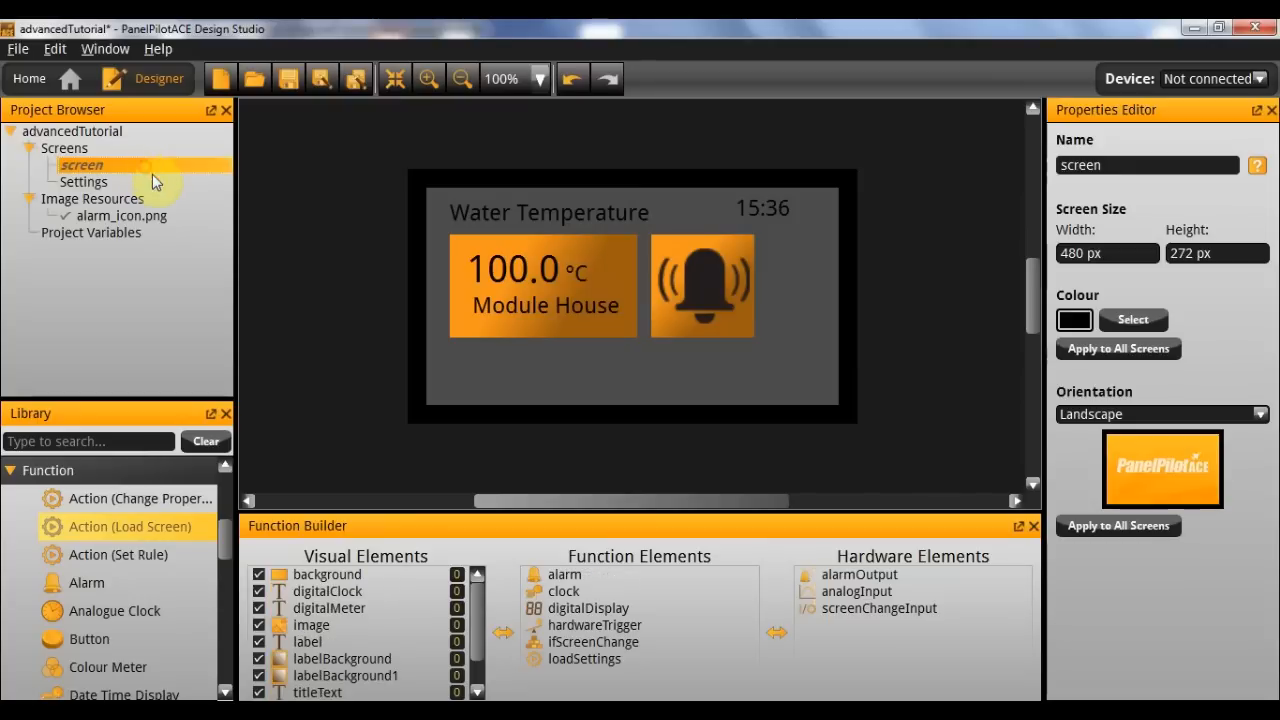
click(870, 610)
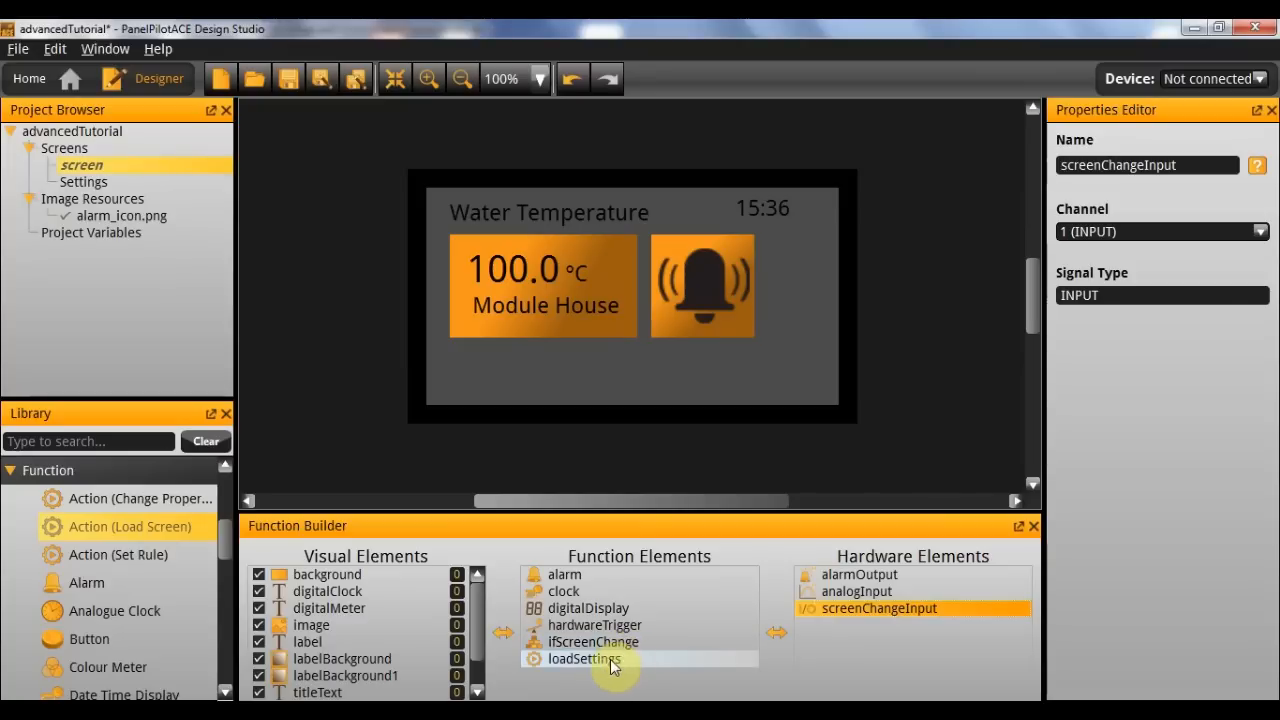
click(607, 645)
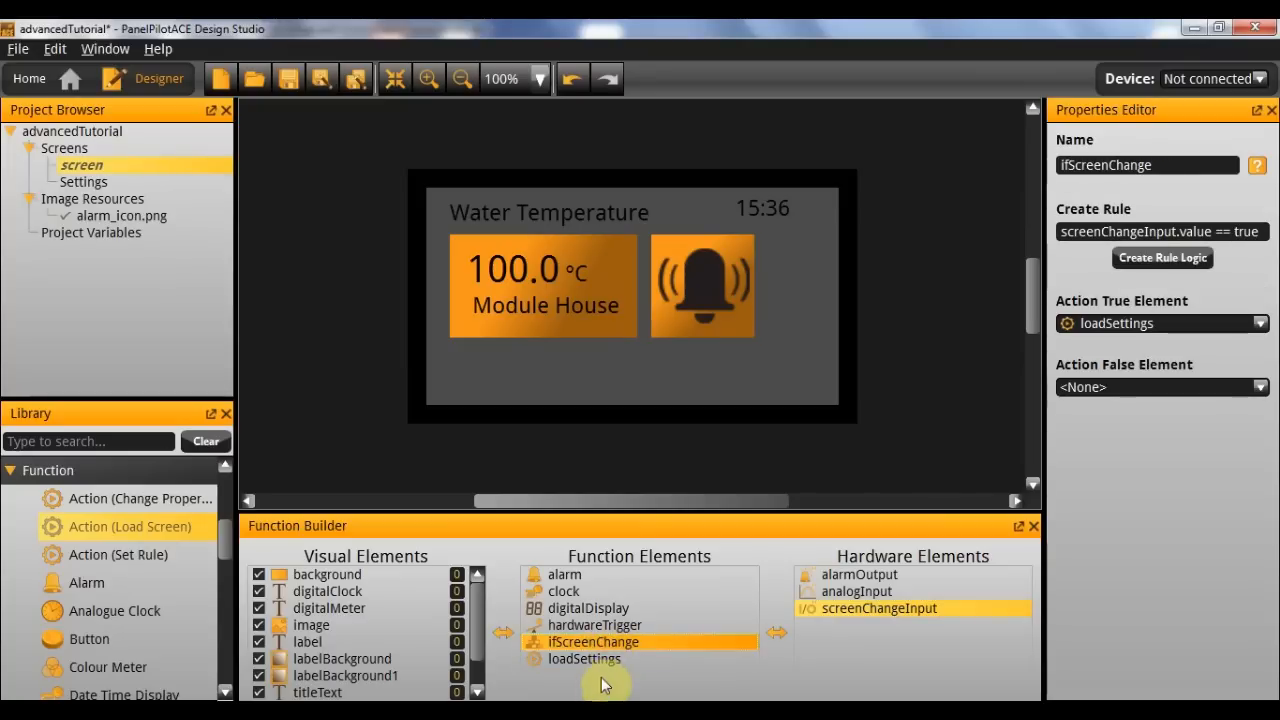
ctrl+click(608, 658)
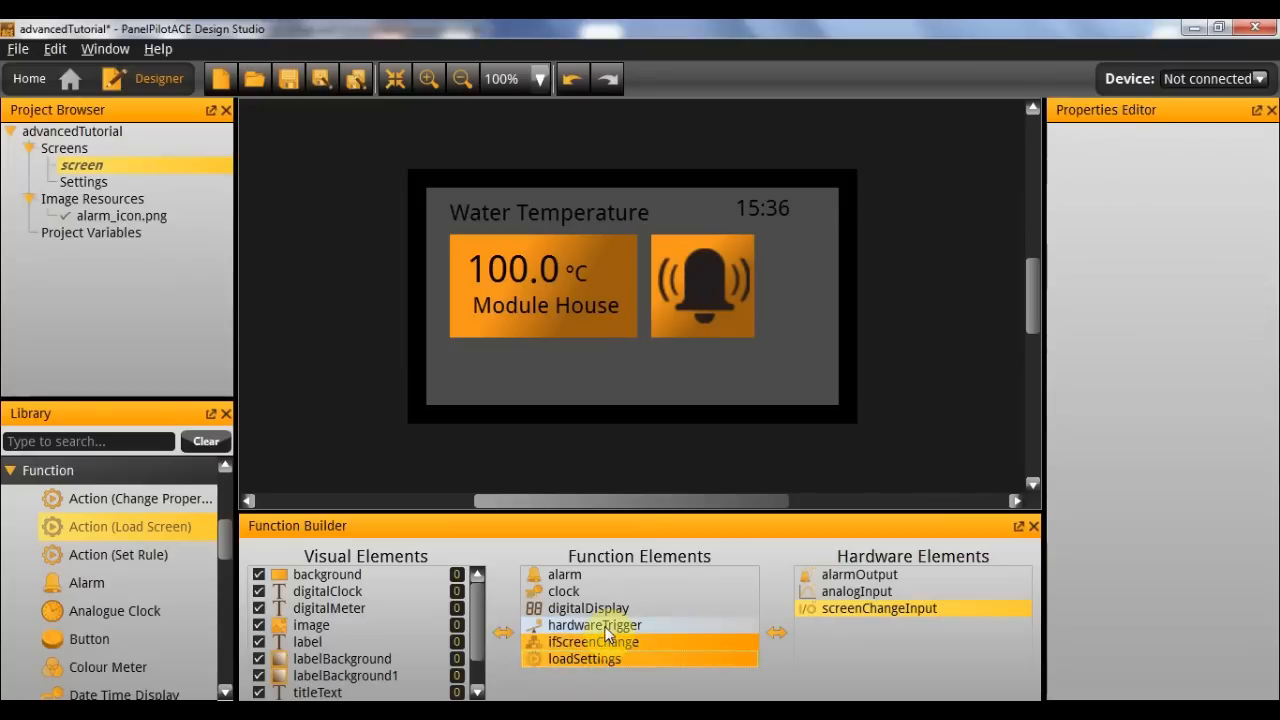
ctrl+click(606, 627)
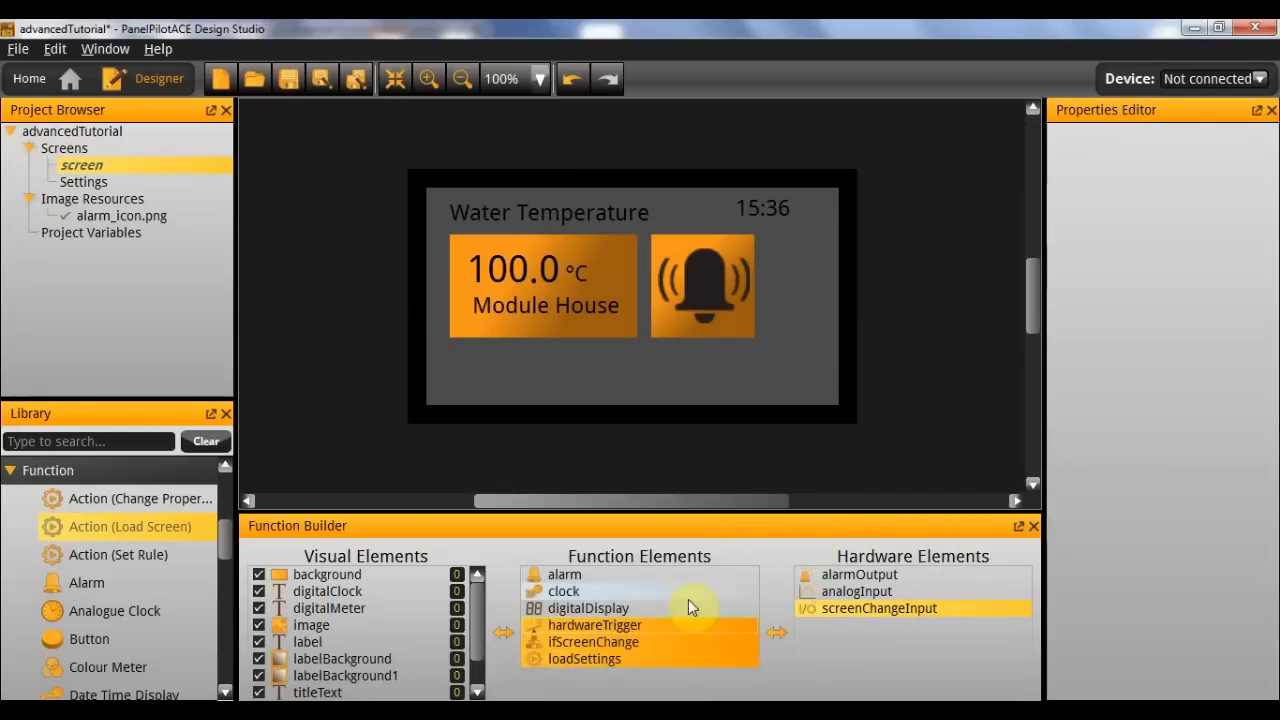
right_click(638, 657)
click(689, 550)
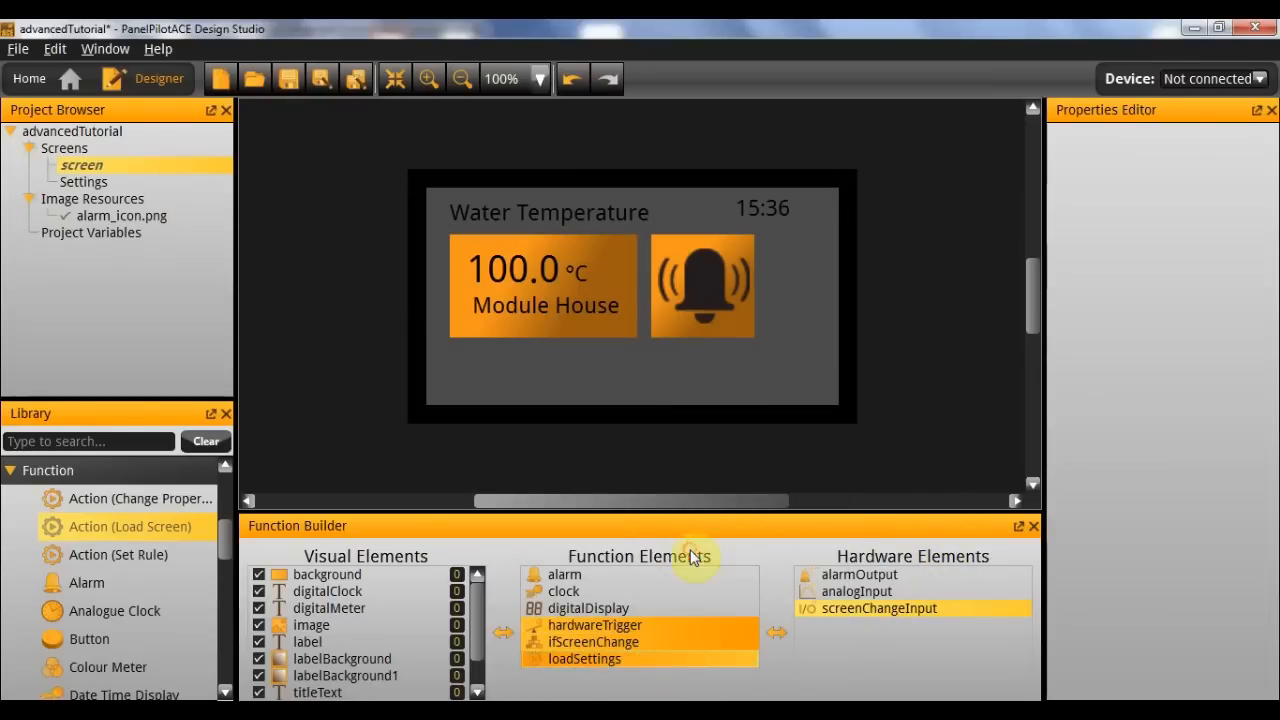
click(85, 181)
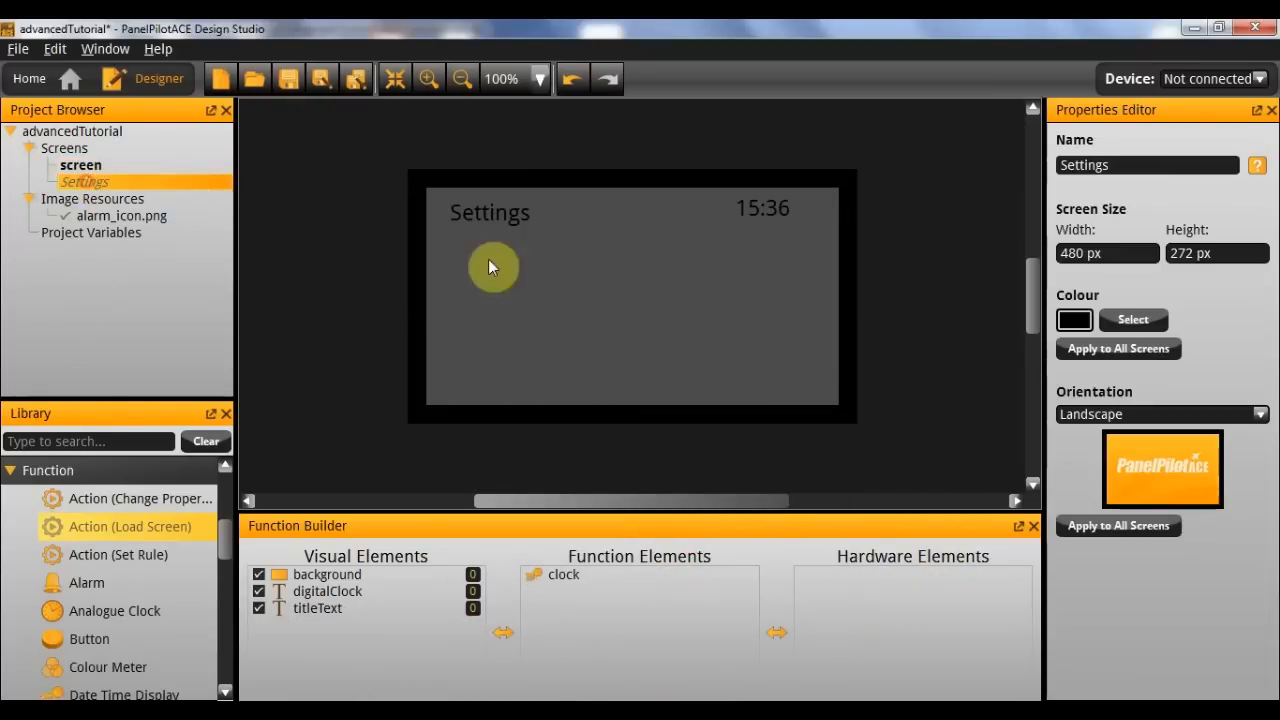
right_click(656, 595)
click(714, 712)
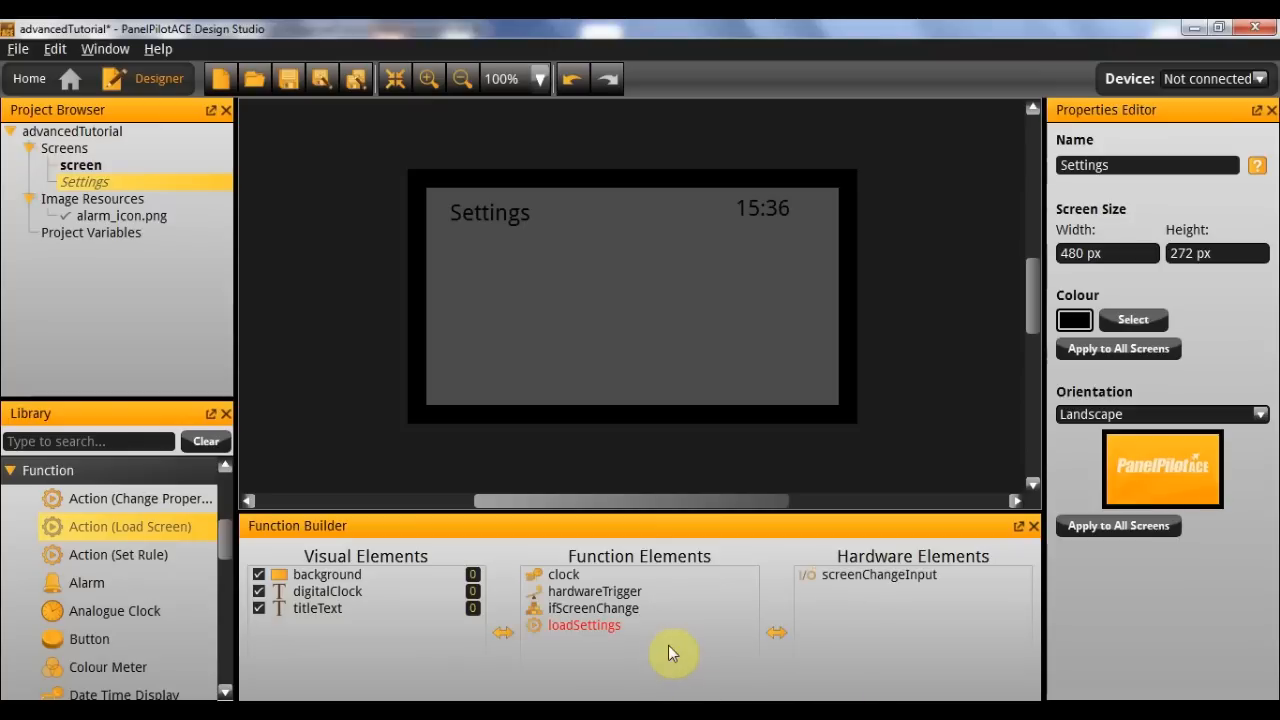
Step: Make the pasted loadSettings function load the main screen named screen, and rename the function loadScreen
click(580, 627)
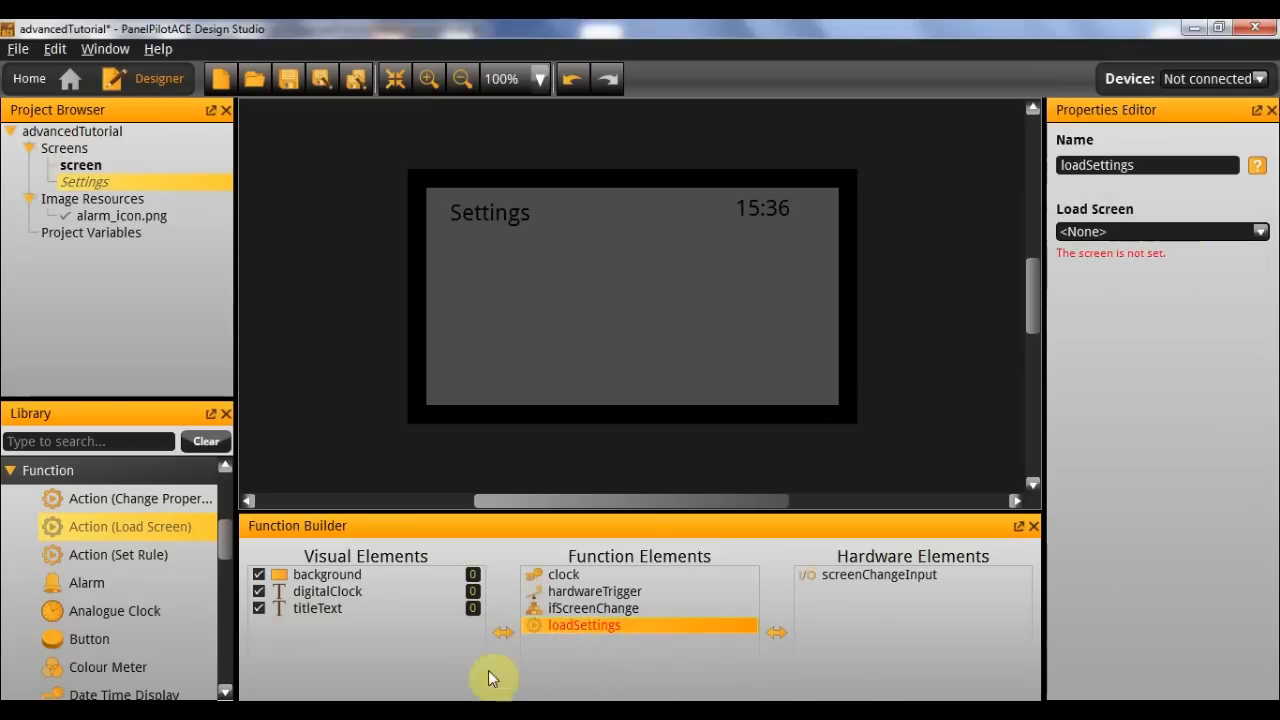
click(1166, 242)
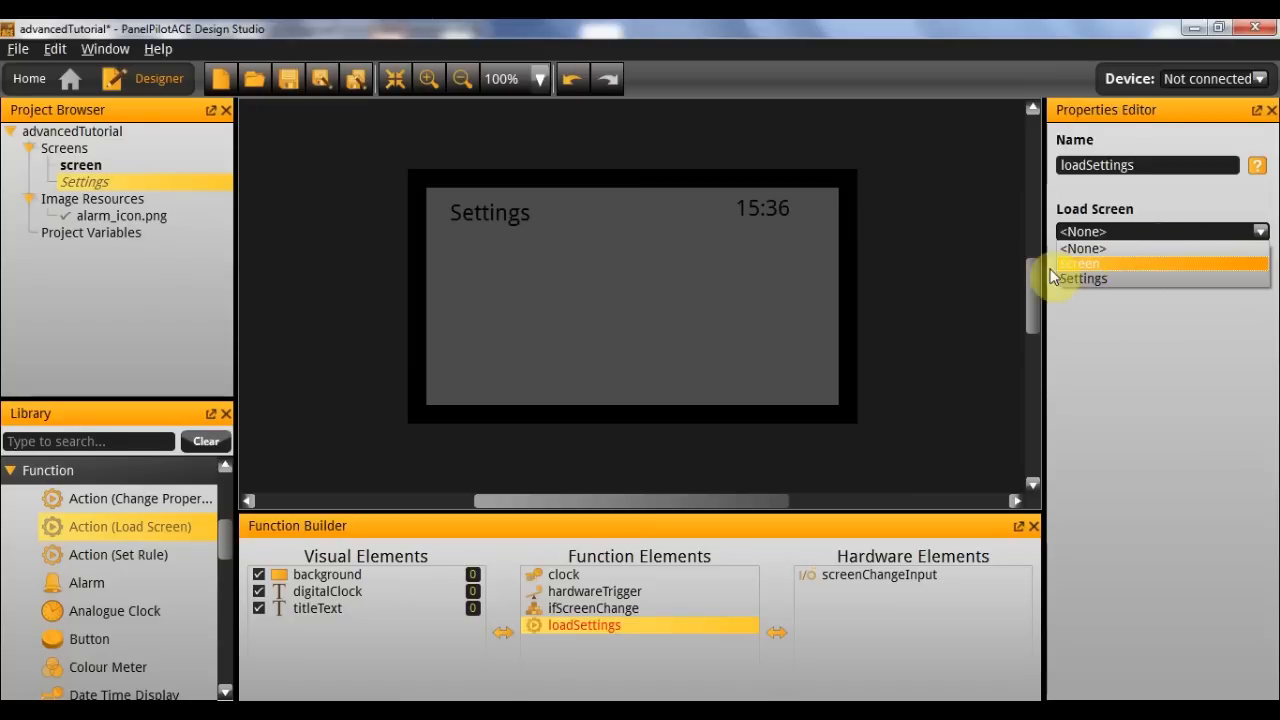
click(1091, 262)
drag(1146, 174, 1087, 176)
text(Screen)
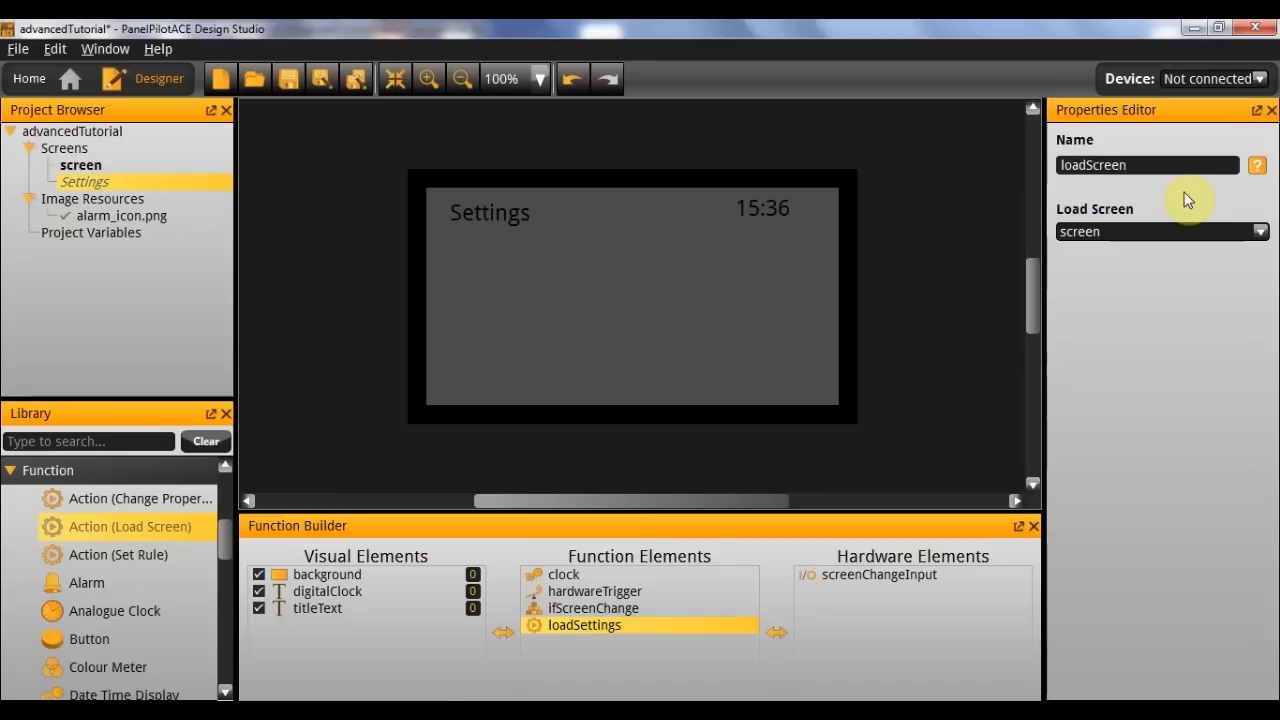
key(Return)
Step: Change the Settings screen's ifScreenChange rule to compare screenChangeInput.value with false, and close the rule editor
click(648, 609)
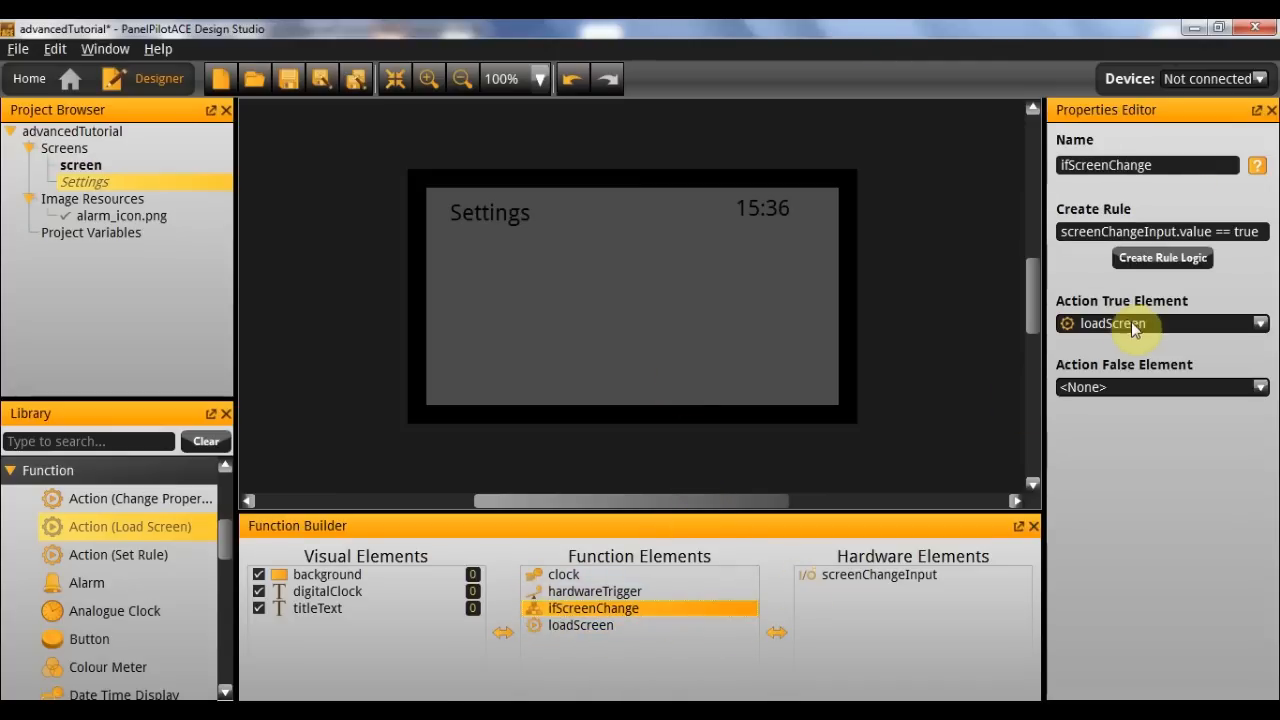
click(1141, 262)
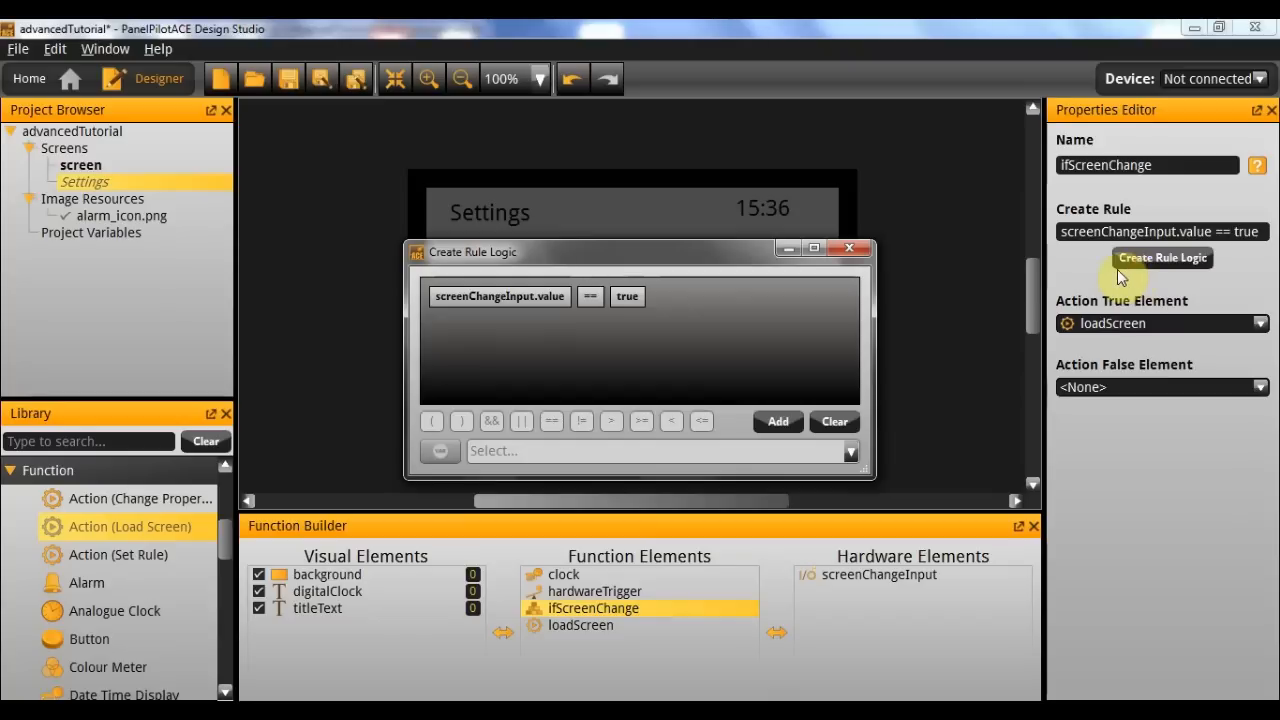
click(630, 297)
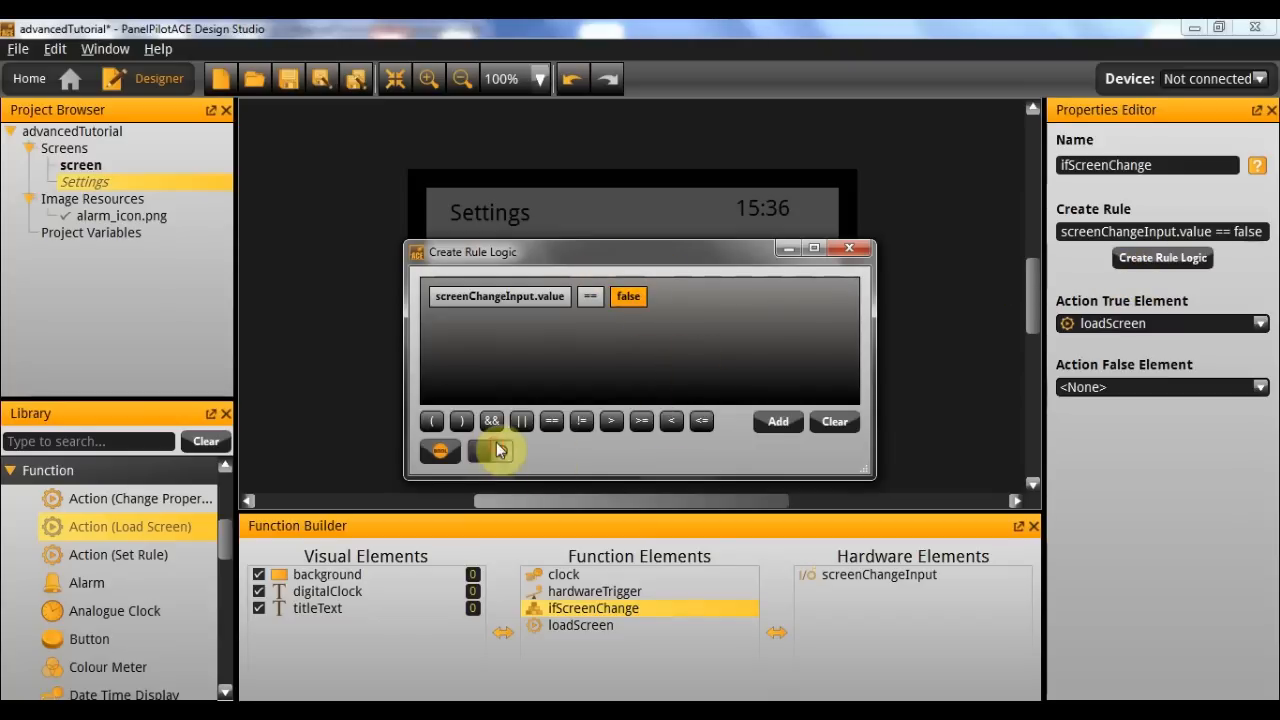
click(851, 248)
click(905, 272)
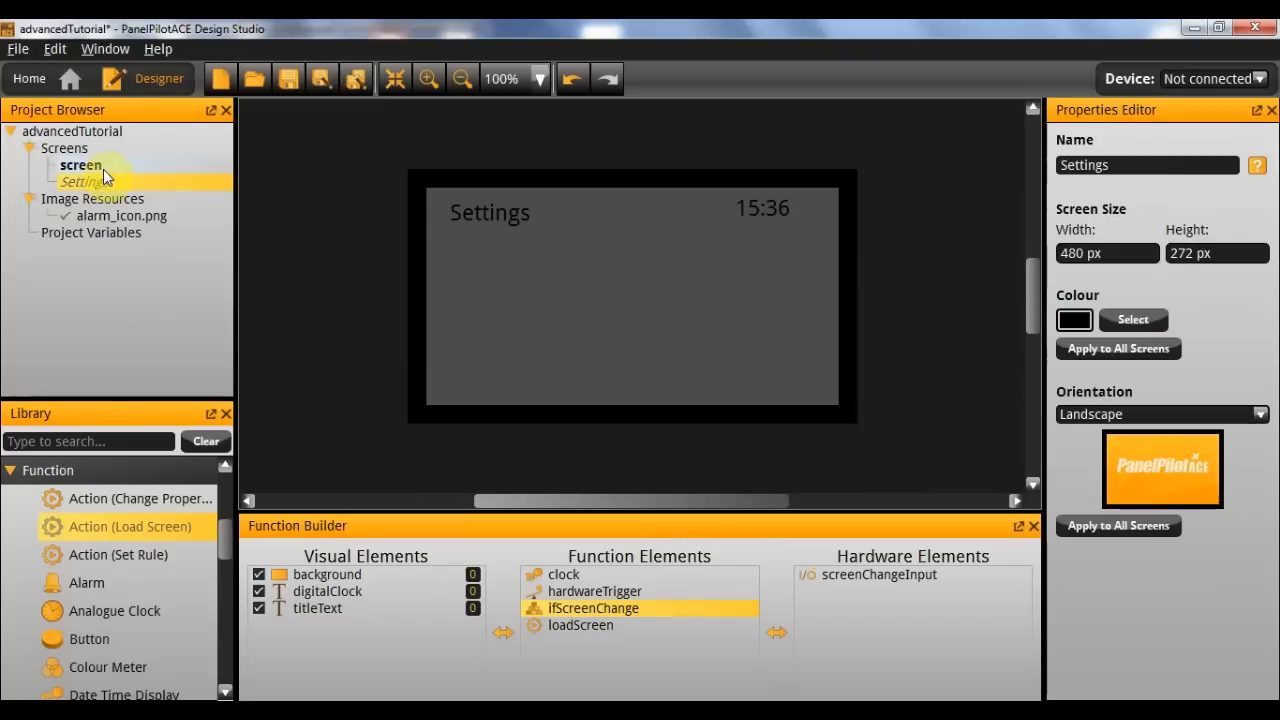
Step: Review the properties of hardwareTrigger, ifScreenChange and screenChangeInput on the Settings screen, keeping loadScreen as the Action True Element
click(600, 592)
click(600, 608)
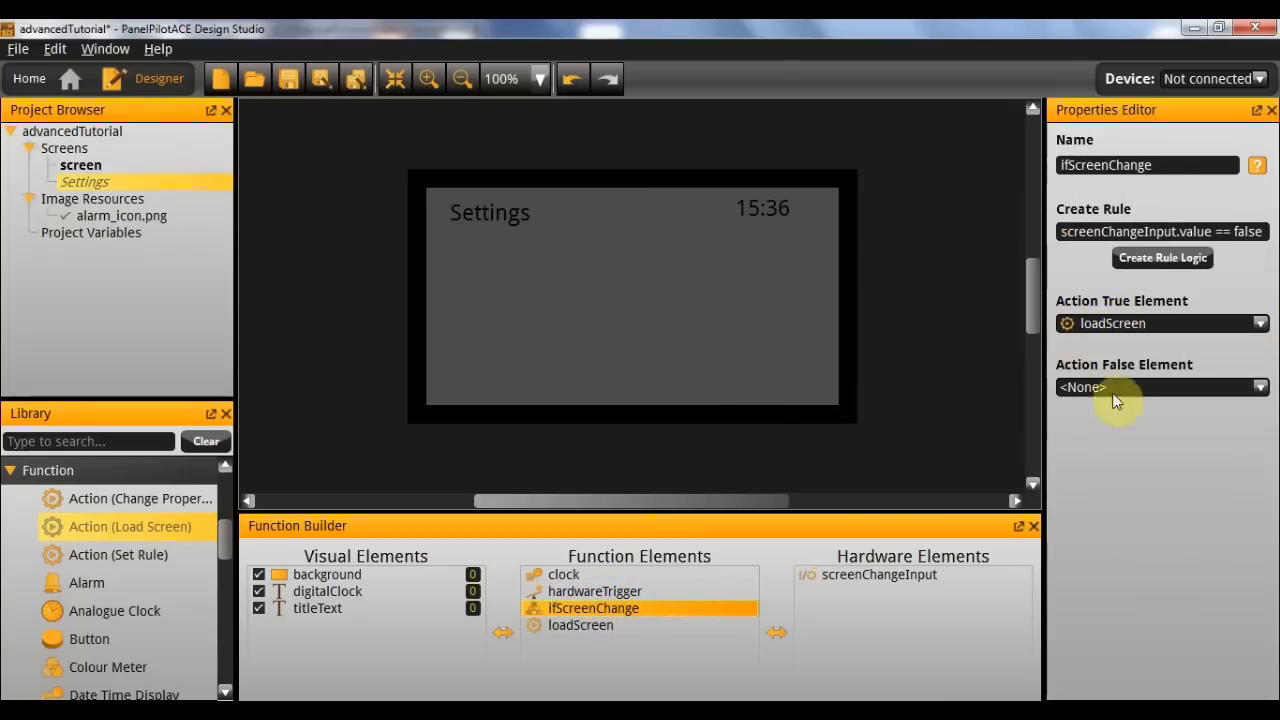
click(1250, 323)
click(1140, 323)
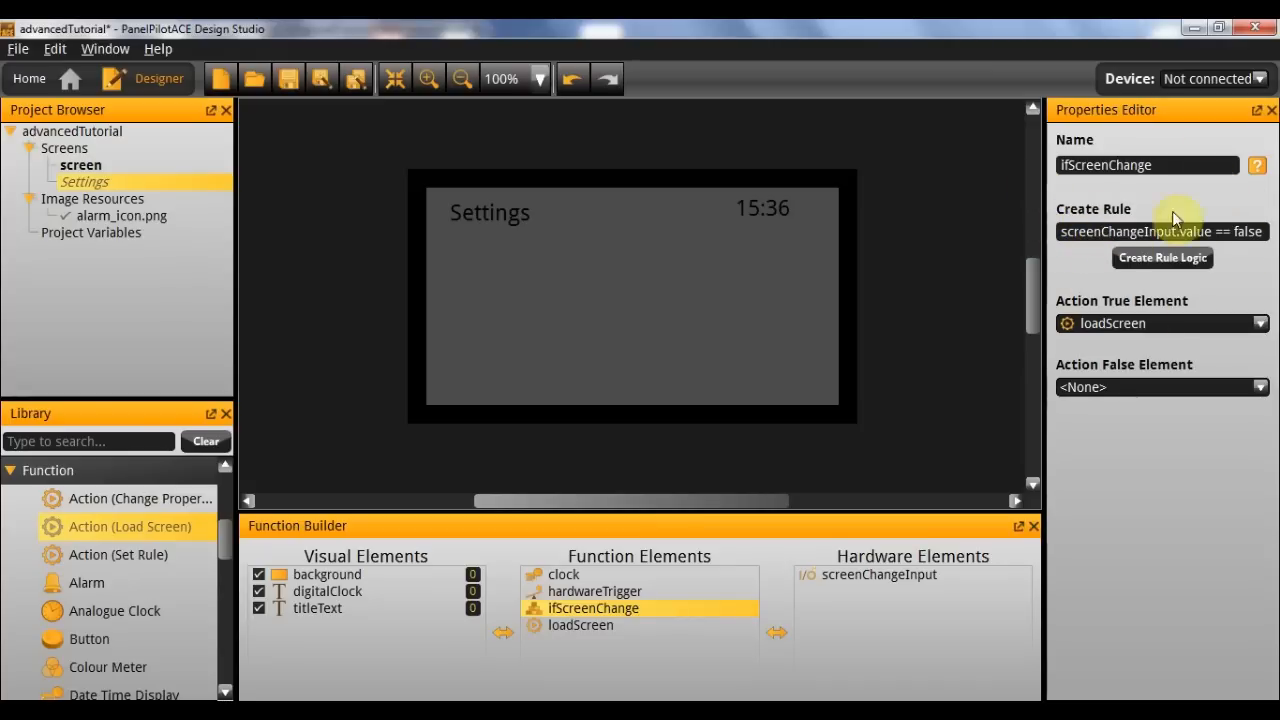
click(890, 574)
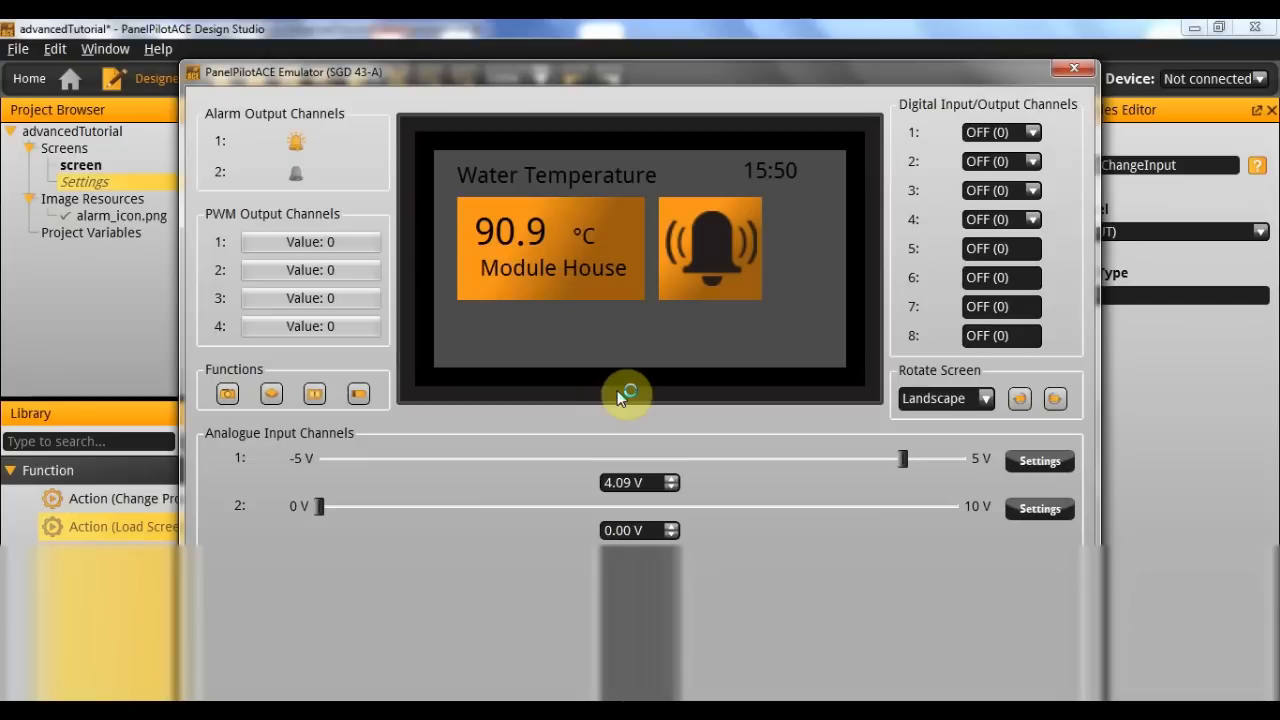
Step: Test switching between both screens in the emulator by turning digital channel 1 ON and OFF several times
click(1003, 133)
click(1000, 163)
click(1014, 133)
click(1006, 147)
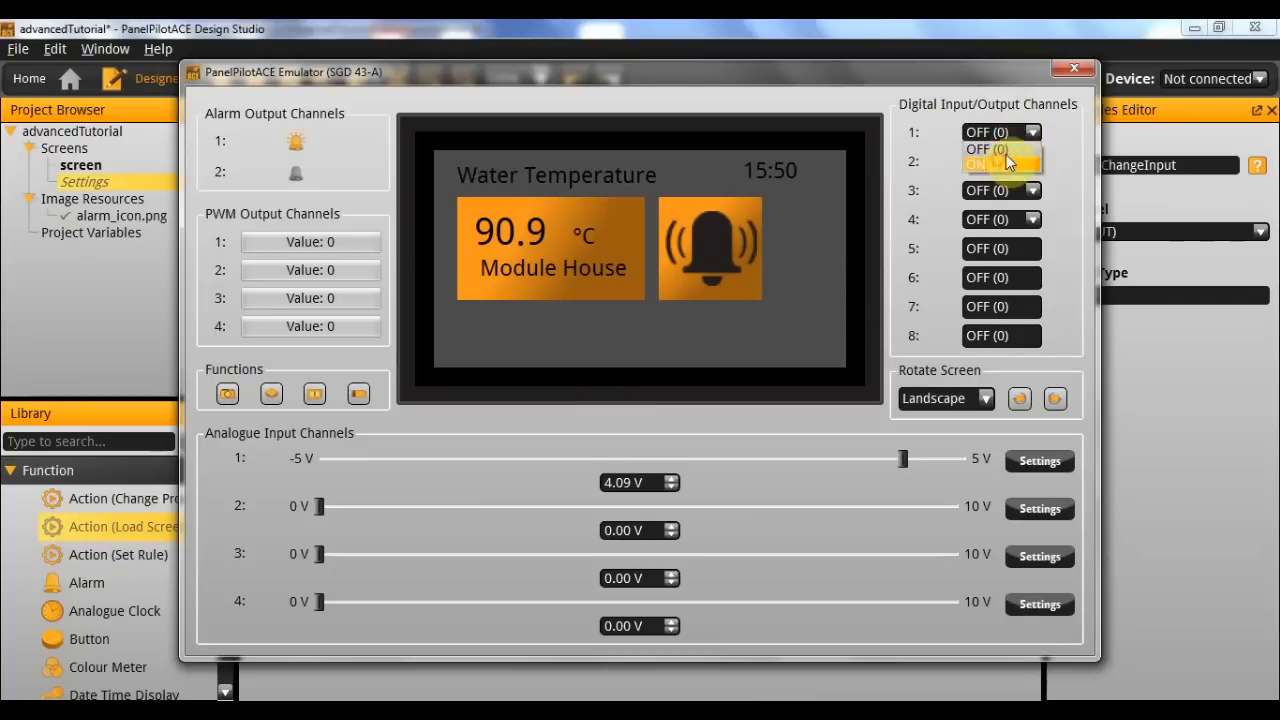
click(995, 150)
click(1008, 134)
click(1006, 149)
click(1003, 133)
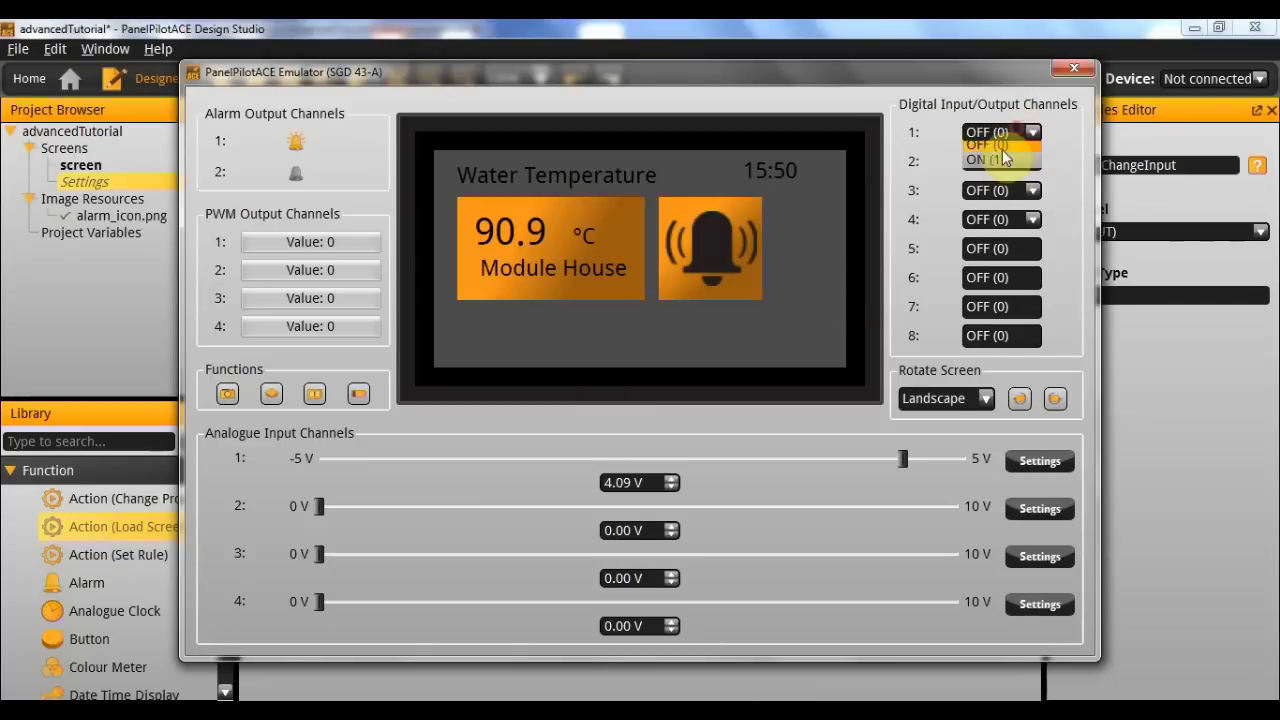
click(1000, 163)
click(1003, 133)
click(1000, 149)
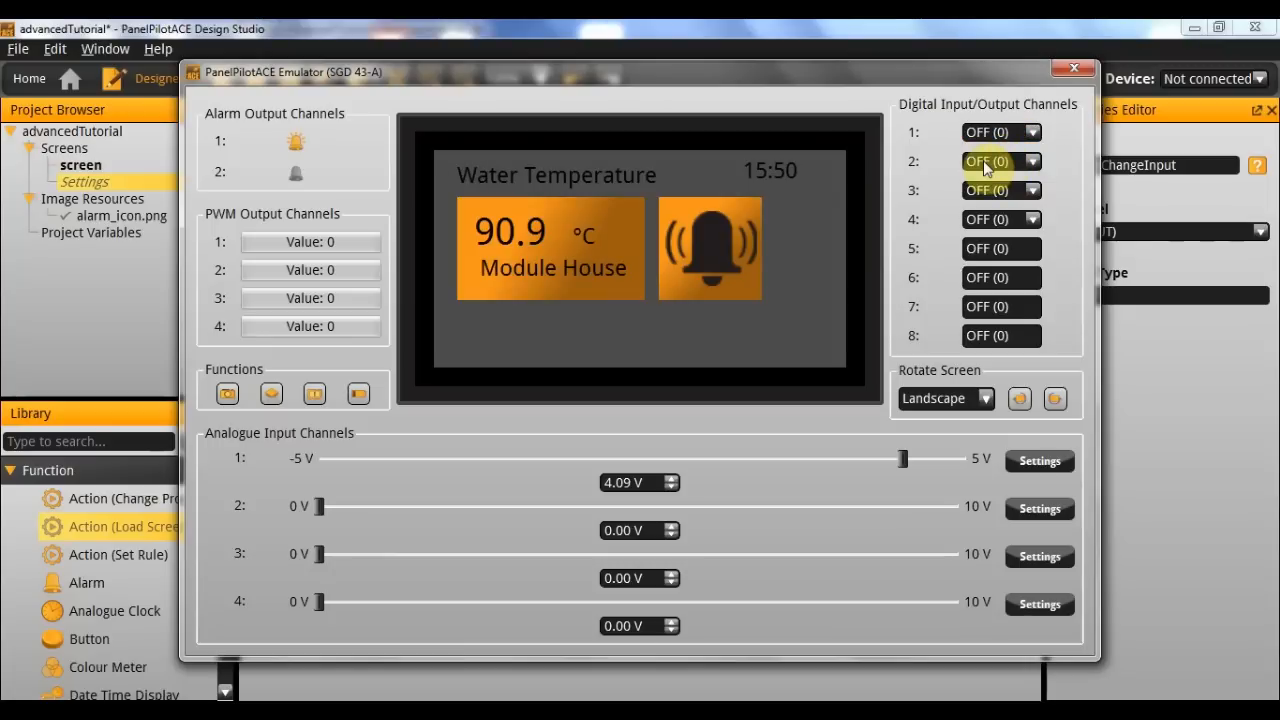